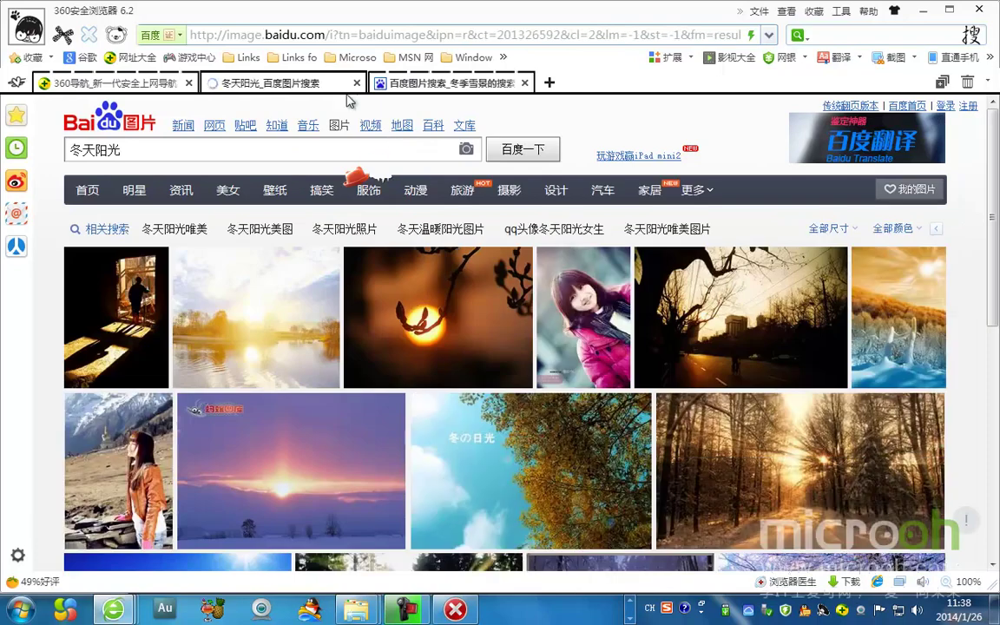
Browse the 冬天阳光 image search results for a winter sunlight photo with suitable warm sky colours.
{"action": "scroll", "coordinate": [388, 140], "scroll_direction": "down", "scroll_amount": 3}
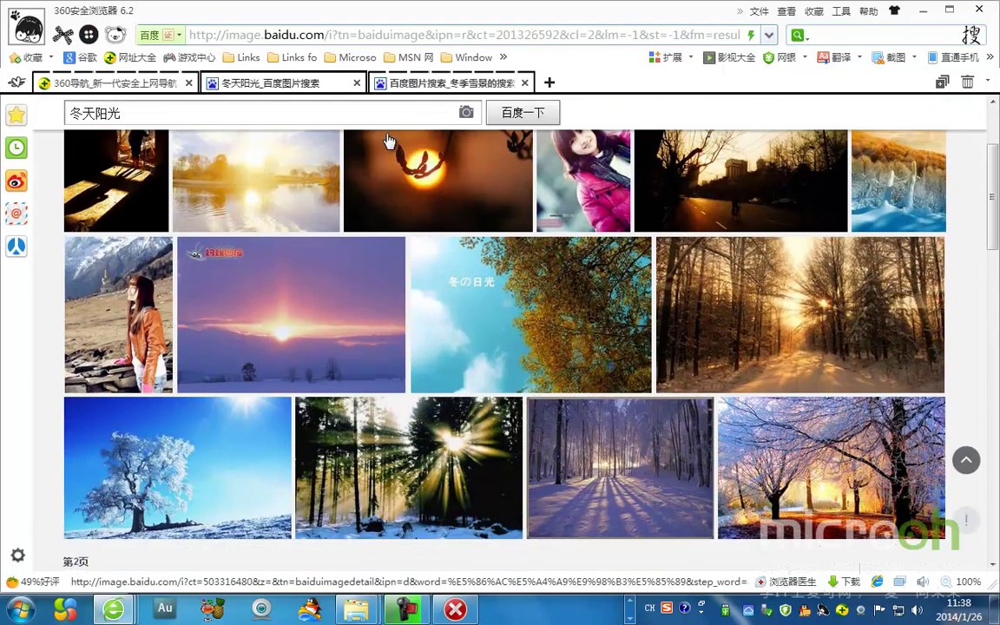
{"action": "scroll", "coordinate": [388, 140], "scroll_direction": "down", "scroll_amount": 3}
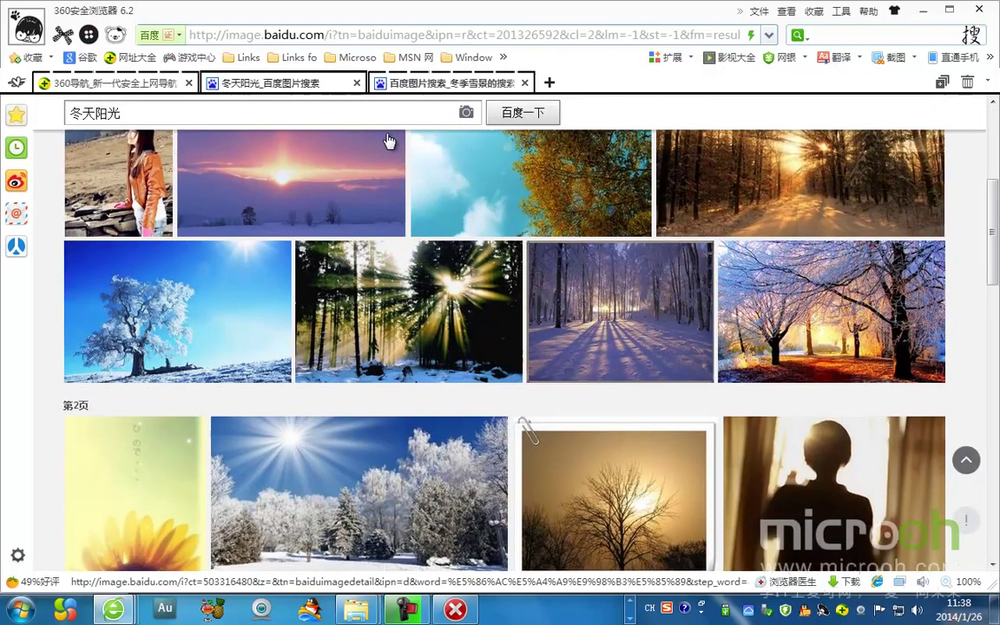
{"action": "scroll", "coordinate": [388, 140], "scroll_direction": "down", "scroll_amount": 3}
{"action": "scroll", "coordinate": [388, 139], "scroll_direction": "down", "scroll_amount": 3}
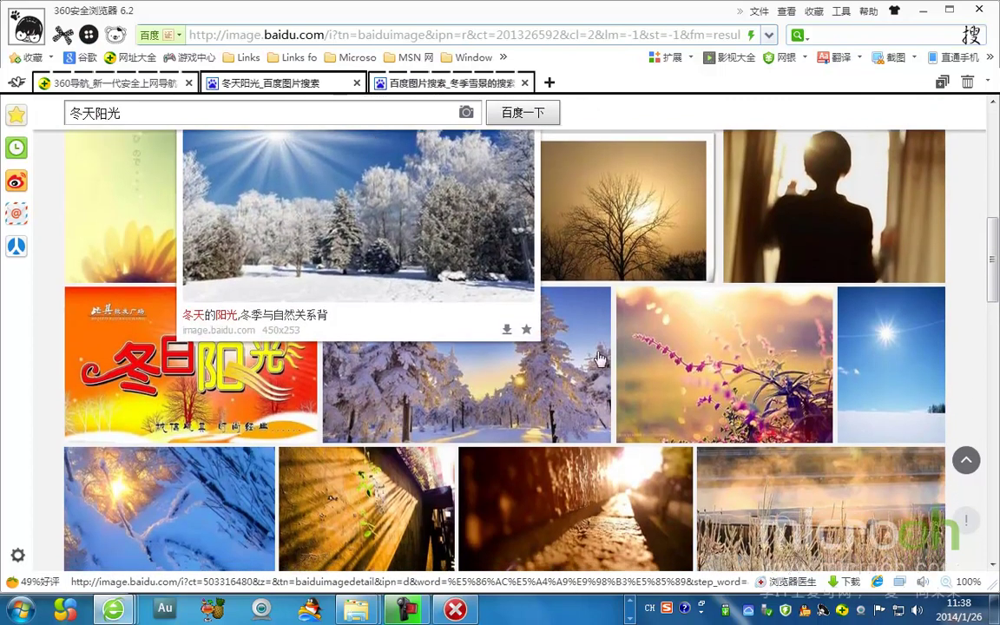
{"action": "scroll", "coordinate": [593, 353], "scroll_direction": "down", "scroll_amount": 4}
{"action": "mouse_move", "coordinate": [589, 350]}
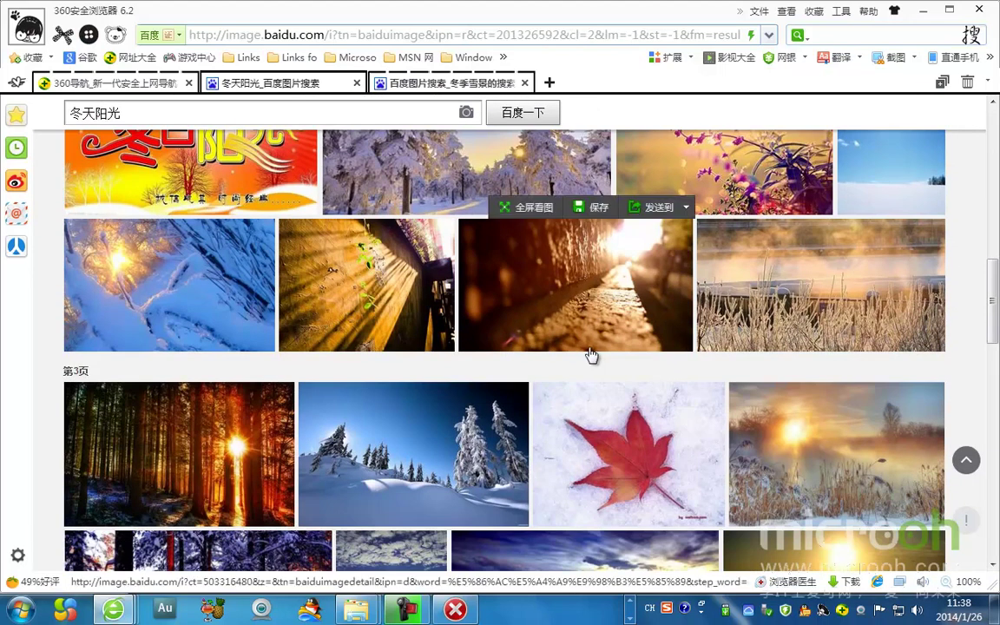
{"action": "scroll", "coordinate": [587, 353], "scroll_direction": "down", "scroll_amount": 3}
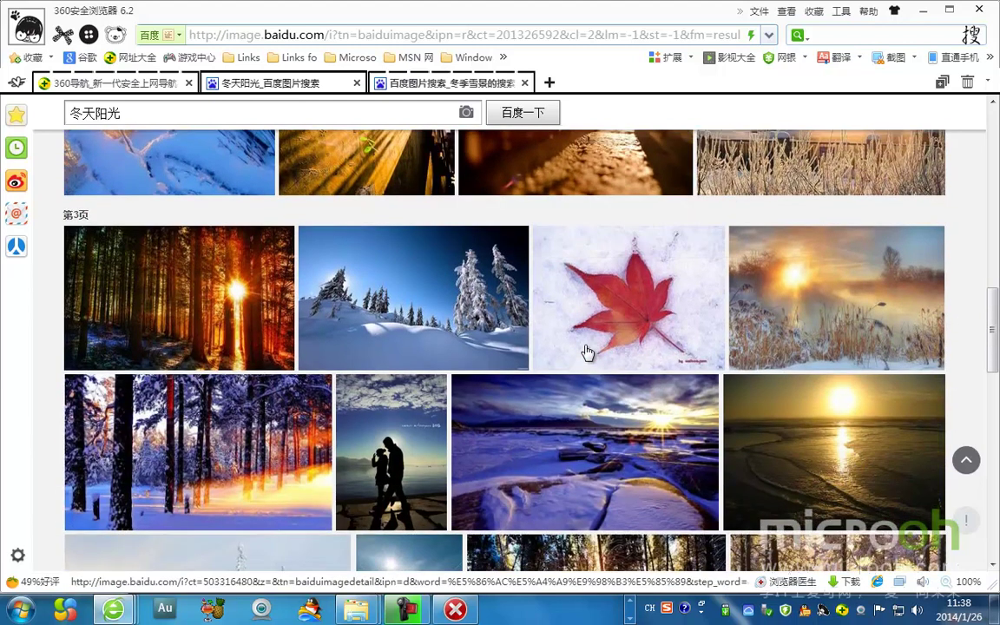
{"action": "scroll", "coordinate": [588, 353], "scroll_direction": "down", "scroll_amount": 3}
{"action": "scroll", "coordinate": [586, 352], "scroll_direction": "down", "scroll_amount": 5}
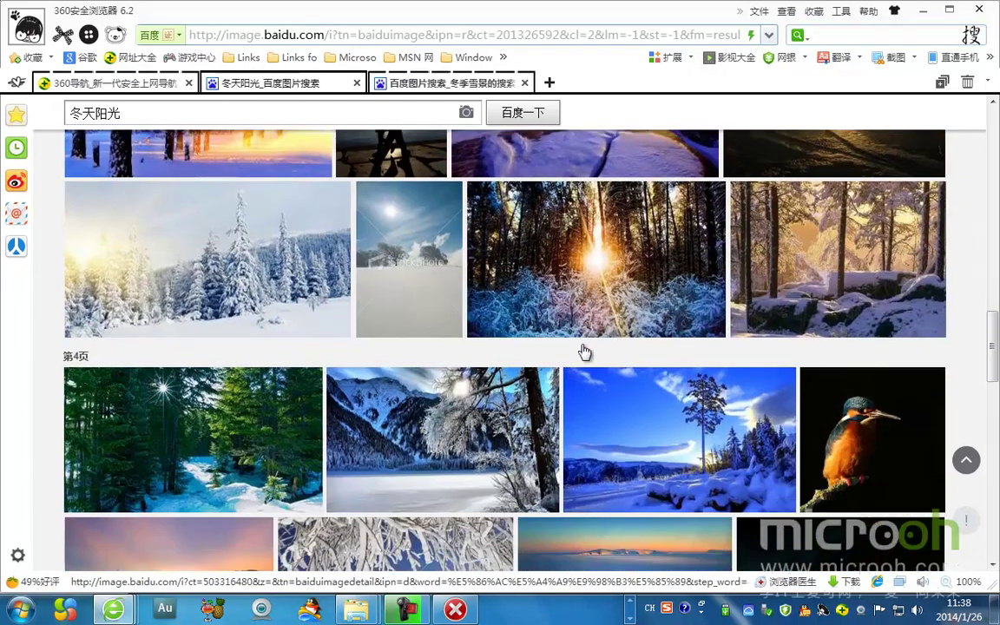
{"action": "scroll", "coordinate": [582, 351], "scroll_direction": "down", "scroll_amount": 3}
{"action": "scroll", "coordinate": [581, 351], "scroll_direction": "down", "scroll_amount": 5}
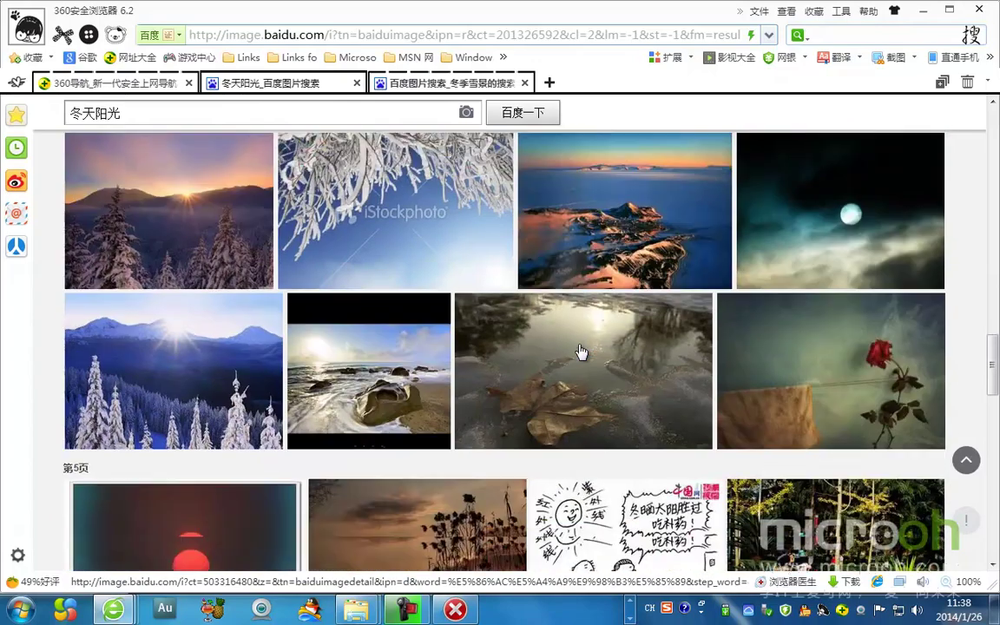
{"action": "scroll", "coordinate": [581, 352], "scroll_direction": "down", "scroll_amount": 3}
{"action": "scroll", "coordinate": [580, 351], "scroll_direction": "down", "scroll_amount": 4}
{"action": "scroll", "coordinate": [579, 351], "scroll_direction": "down", "scroll_amount": 8}
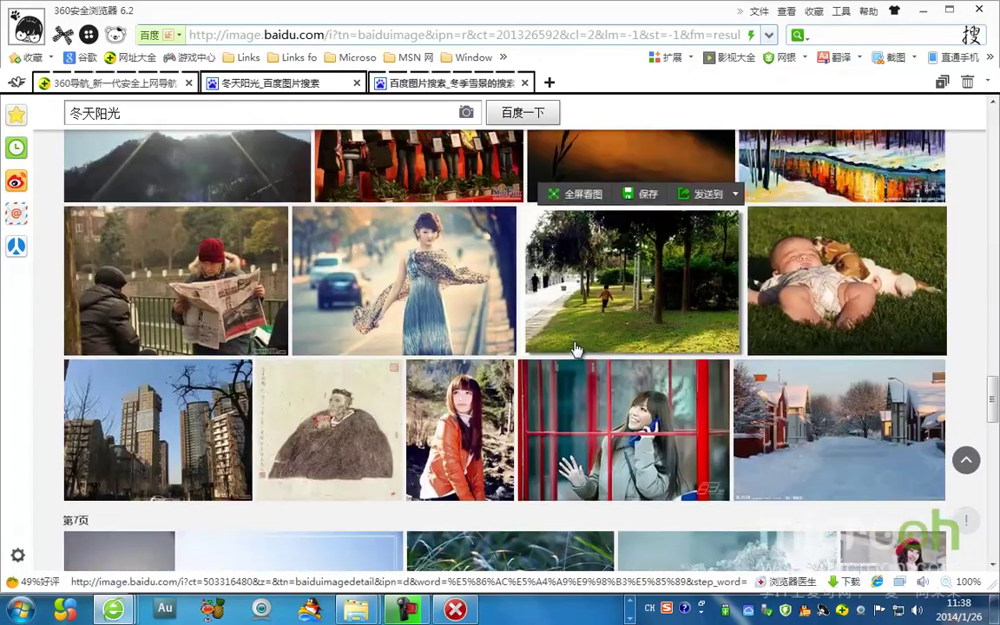
{"action": "scroll", "coordinate": [573, 349], "scroll_direction": "down", "scroll_amount": 5}
{"action": "scroll", "coordinate": [574, 348], "scroll_direction": "down", "scroll_amount": 2}
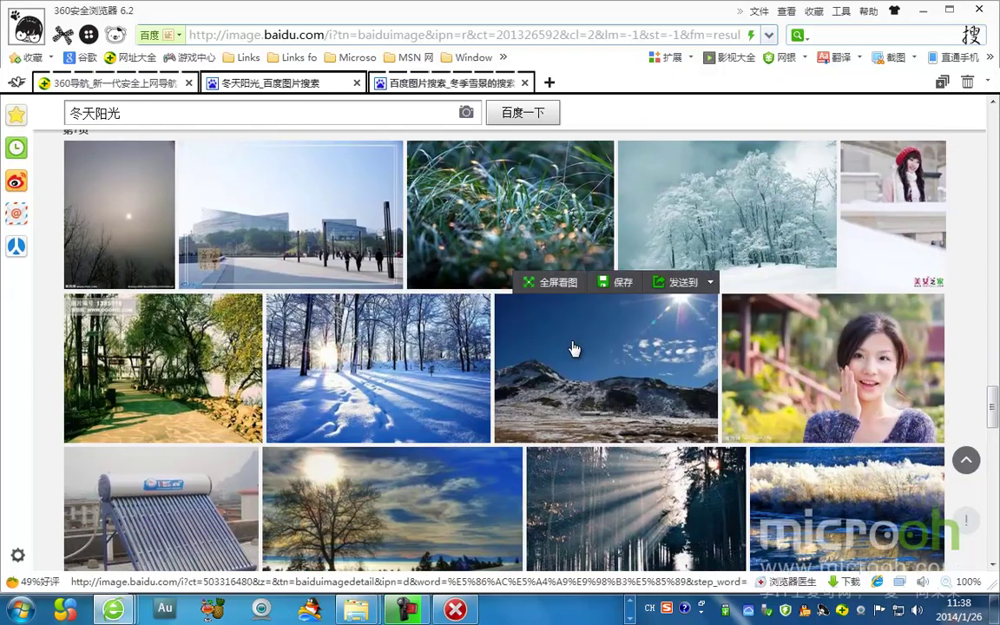
{"action": "scroll", "coordinate": [894, 360], "scroll_direction": "down", "scroll_amount": 4}
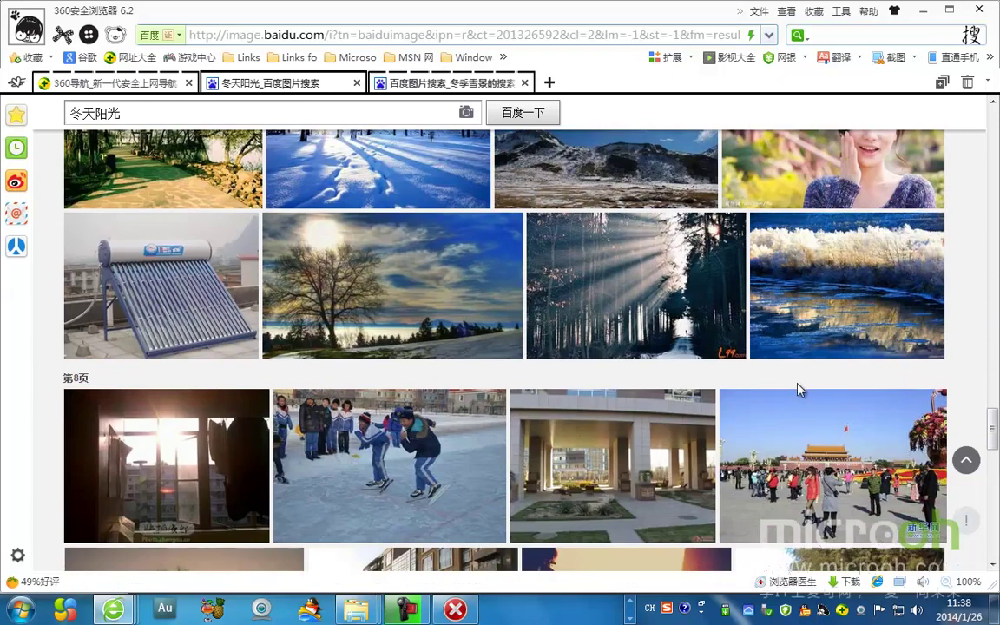
{"action": "scroll", "coordinate": [799, 389], "scroll_direction": "down", "scroll_amount": 3}
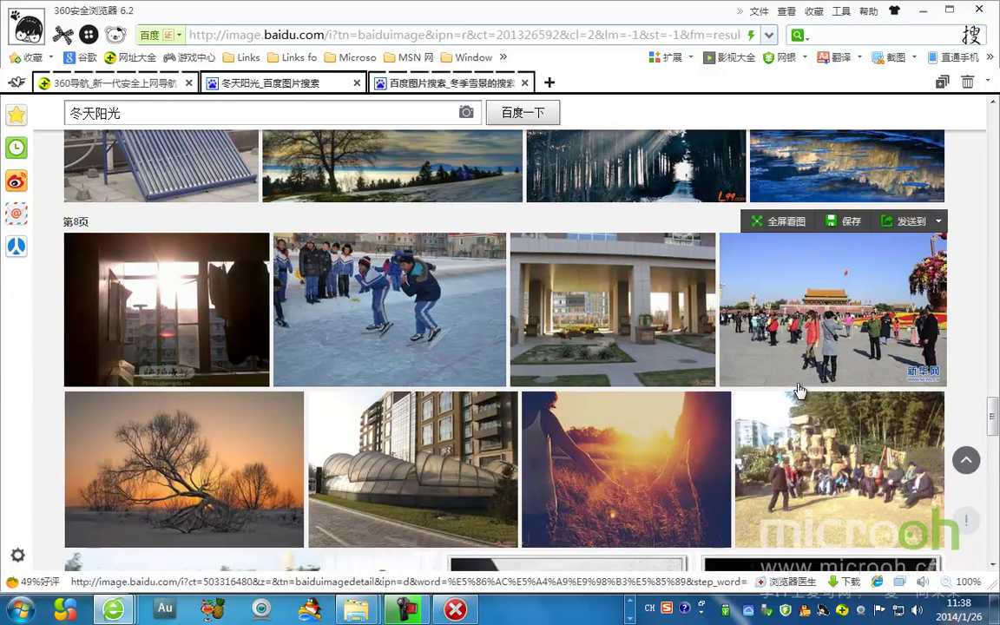
{"action": "scroll", "coordinate": [799, 389], "scroll_direction": "down", "scroll_amount": 3}
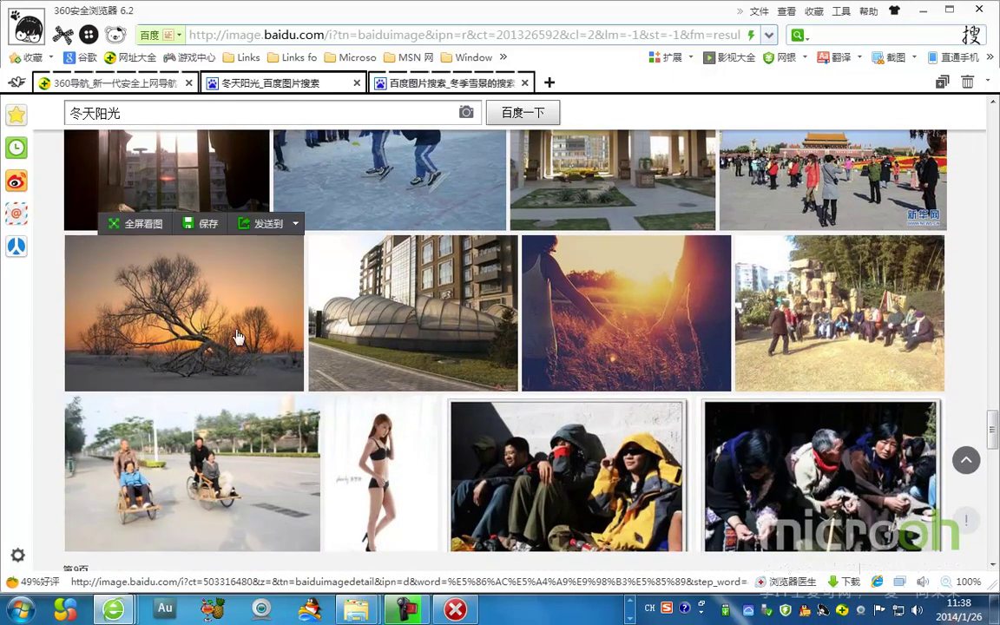
{"action": "scroll", "coordinate": [621, 357], "scroll_direction": "down", "scroll_amount": 8}
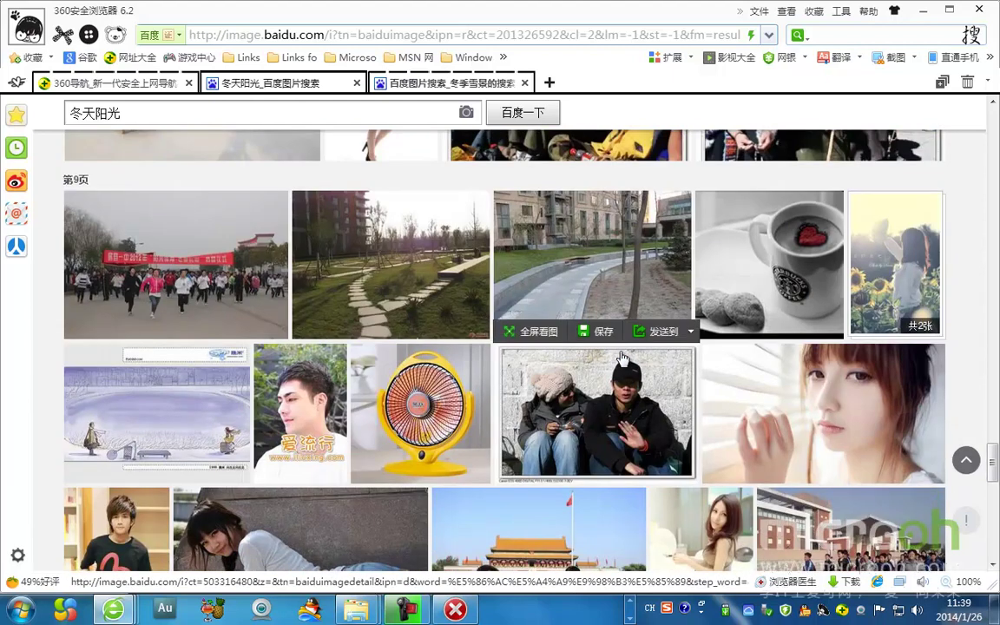
{"action": "scroll", "coordinate": [621, 358], "scroll_direction": "down", "scroll_amount": 5}
{"action": "scroll", "coordinate": [621, 357], "scroll_direction": "up", "scroll_amount": 5}
{"action": "scroll", "coordinate": [166, 371], "scroll_direction": "up", "scroll_amount": 3}
Open the photo of the leaning bare tree against an orange winter sunset and save it to the desktop.
{"action": "left_click", "coordinate": [201, 416]}
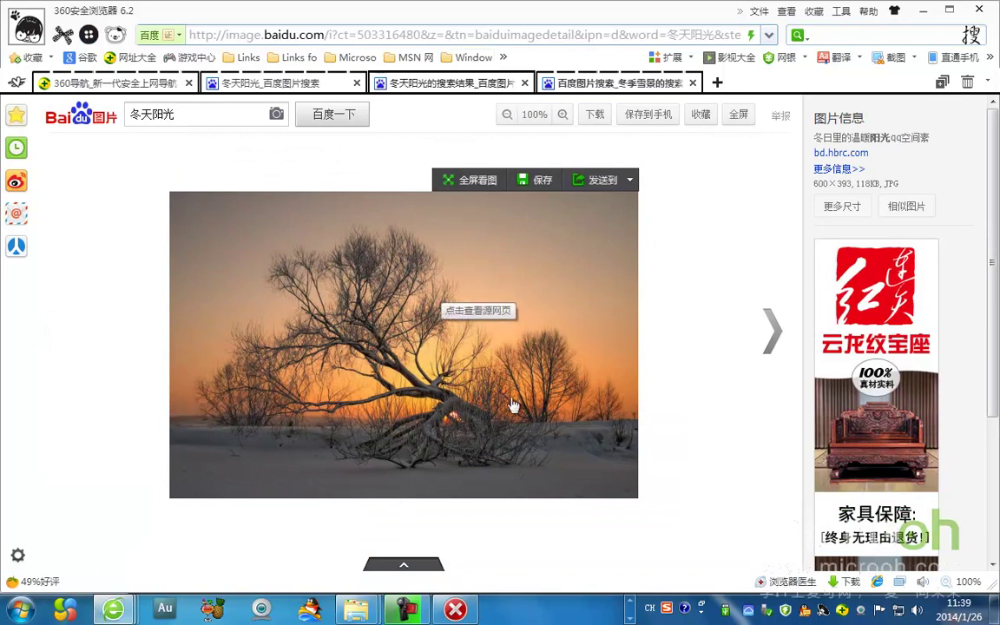
{"action": "right_click", "coordinate": [454, 269]}
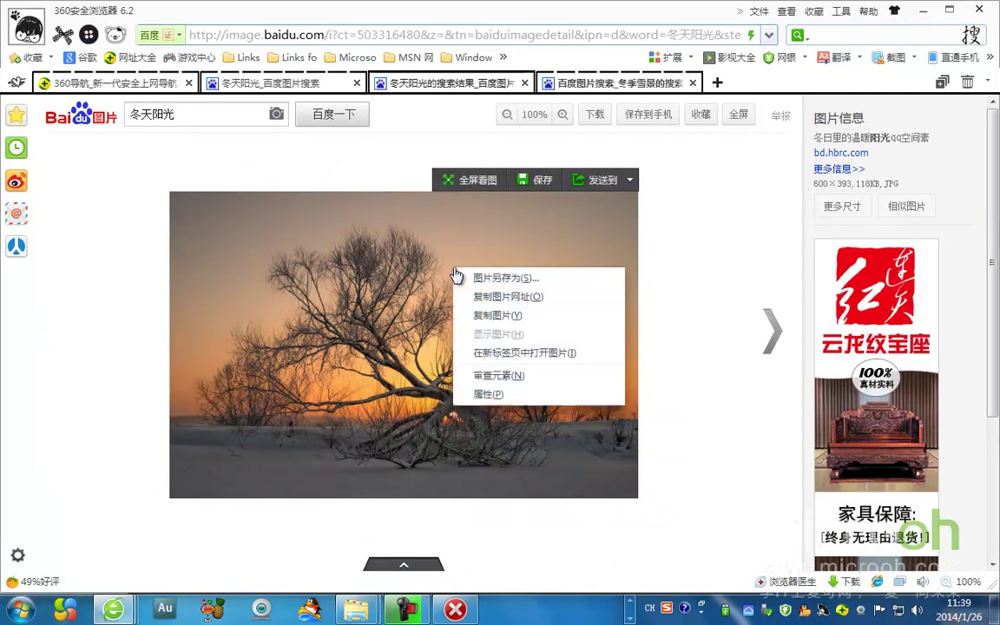
{"action": "left_click", "coordinate": [538, 279]}
{"action": "left_click", "coordinate": [366, 348]}
Show the desktop and launch Adobe Photoshop.
{"action": "right_click", "coordinate": [555, 610]}
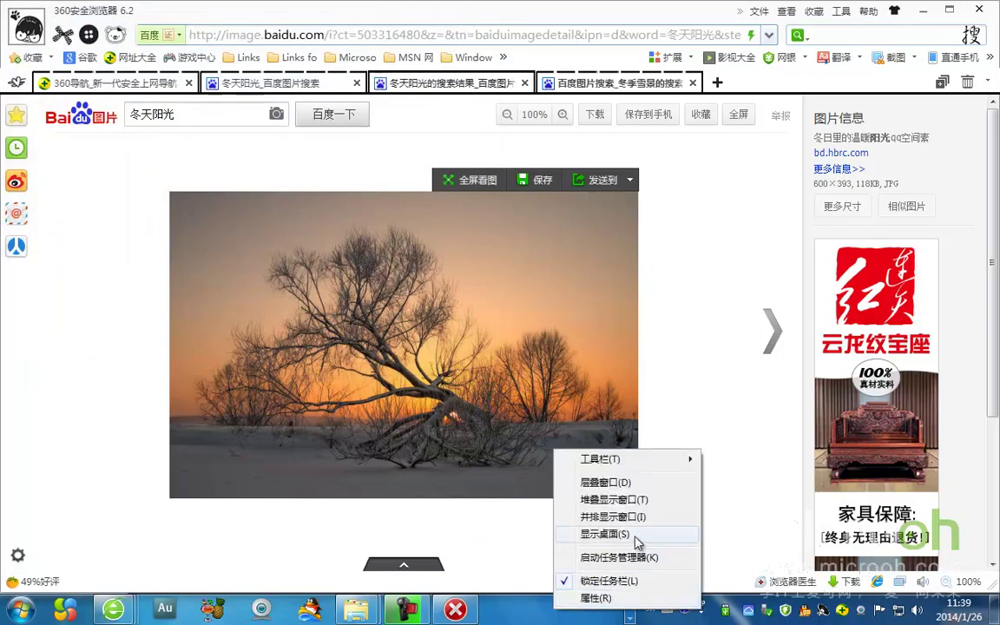
{"action": "left_click", "coordinate": [608, 534]}
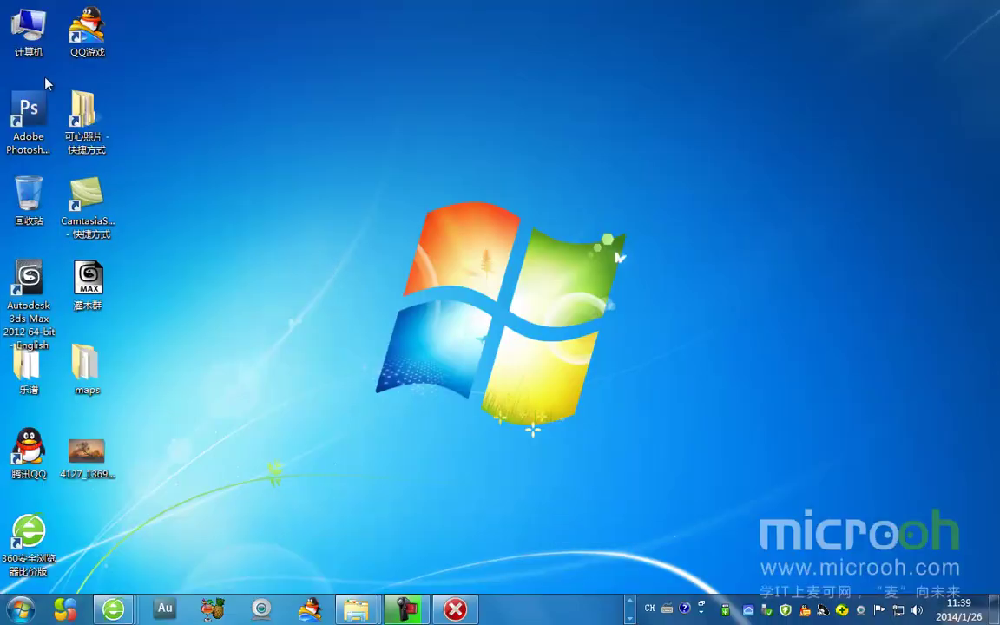
{"action": "double_click", "coordinate": [29, 122]}
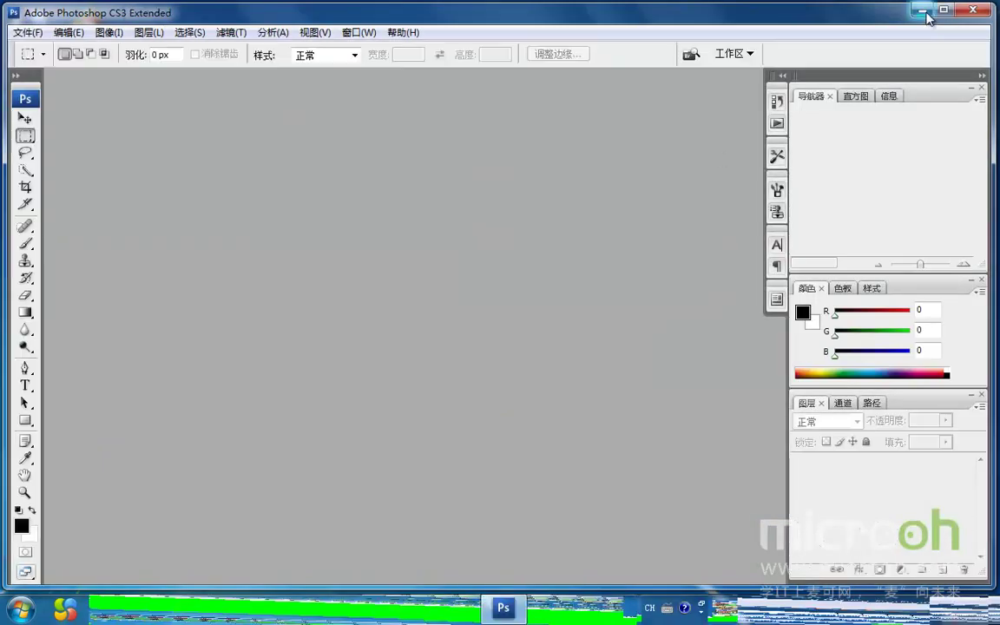
Open the saved sunset tree photo from the desktop in Photoshop and place its window in the middle of the workspace.
{"action": "left_click", "coordinate": [924, 11]}
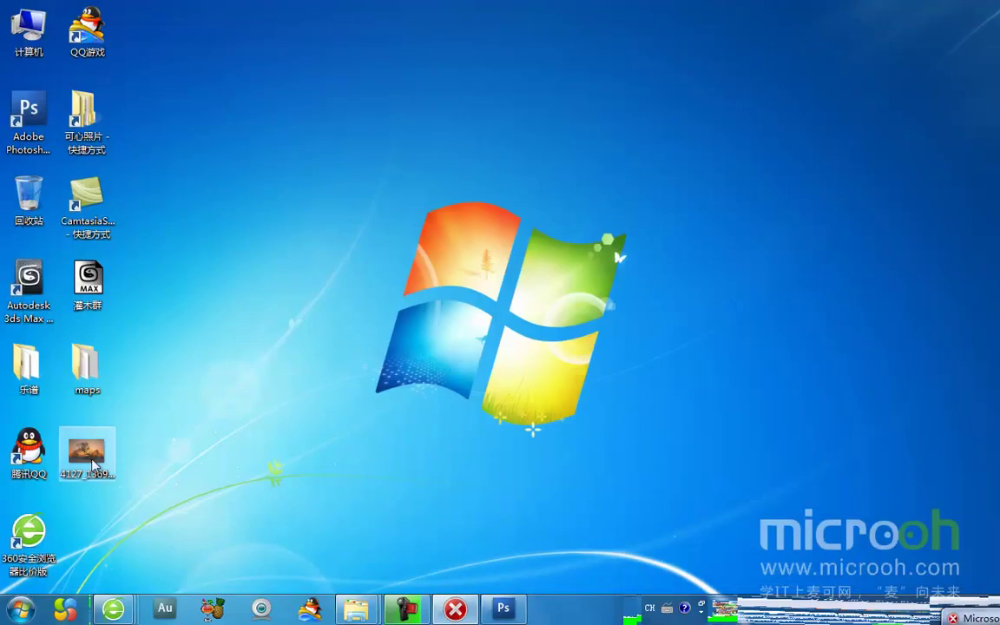
{"action": "left_click_drag", "start_coordinate": [506, 614], "coordinate": [406, 221]}
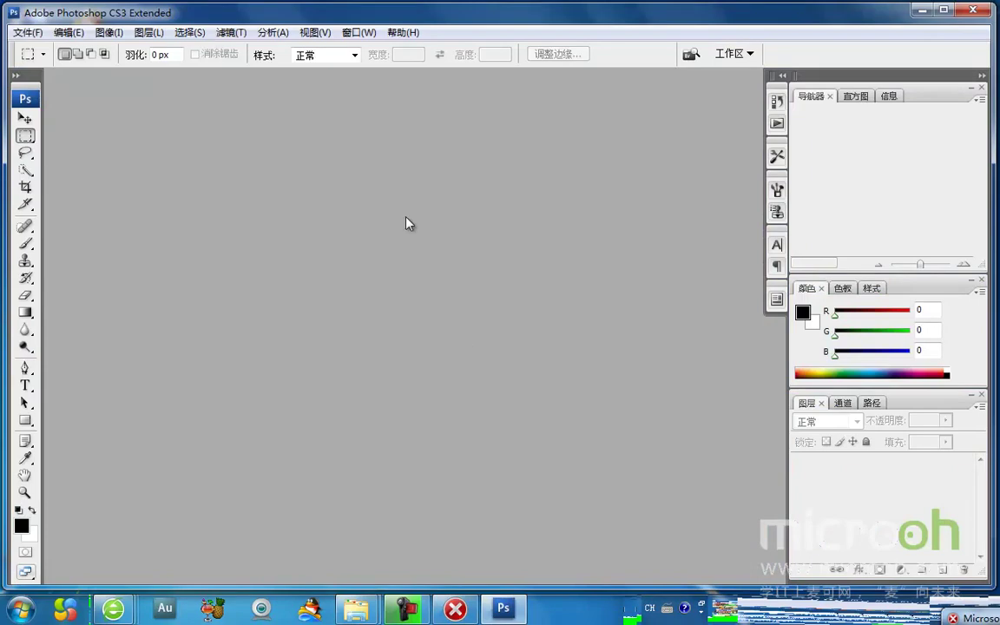
{"action": "left_click", "coordinate": [579, 299]}
{"action": "key", "text": "m"}
{"action": "left_click_drag", "start_coordinate": [380, 81], "coordinate": [474, 131]}
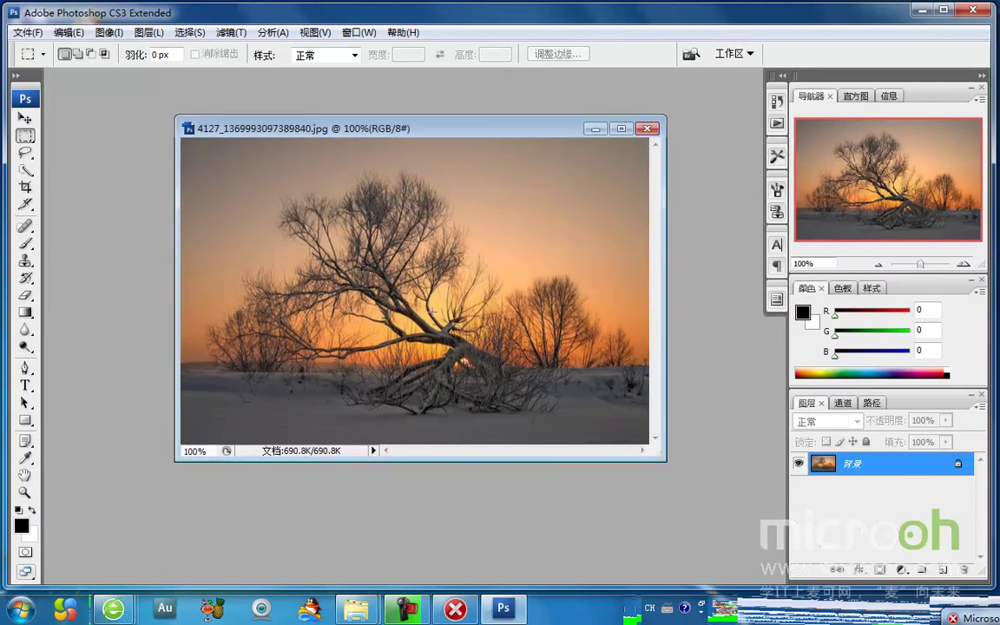
Sample the orange glow beside the leaning tree's trunk with the Eyedropper and open the foreground colour's picker to read its RGB values.
{"action": "left_click", "coordinate": [27, 459]}
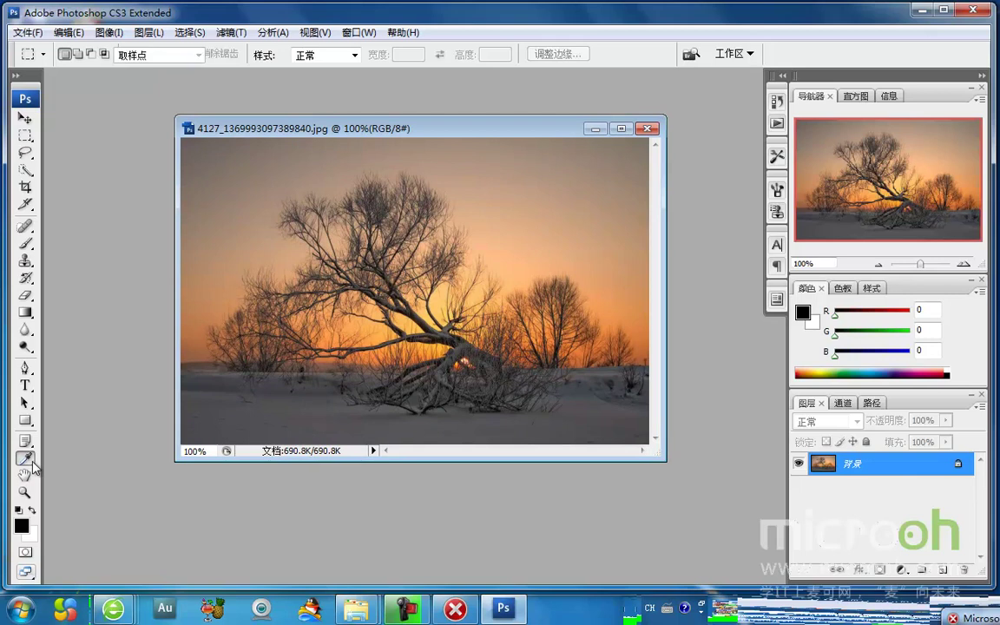
{"action": "left_click", "coordinate": [443, 303]}
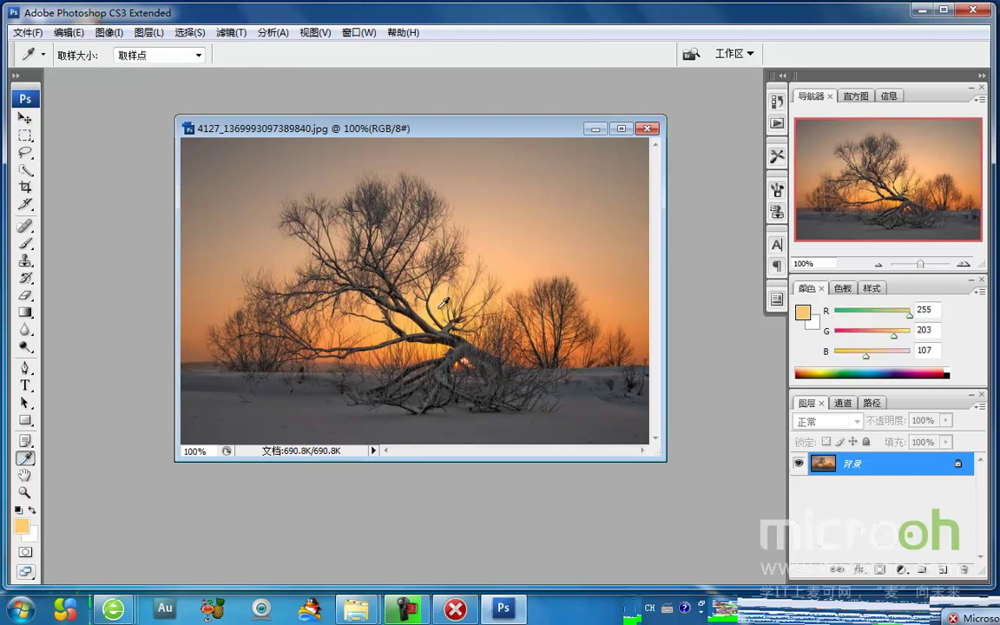
{"action": "left_click", "coordinate": [444, 344]}
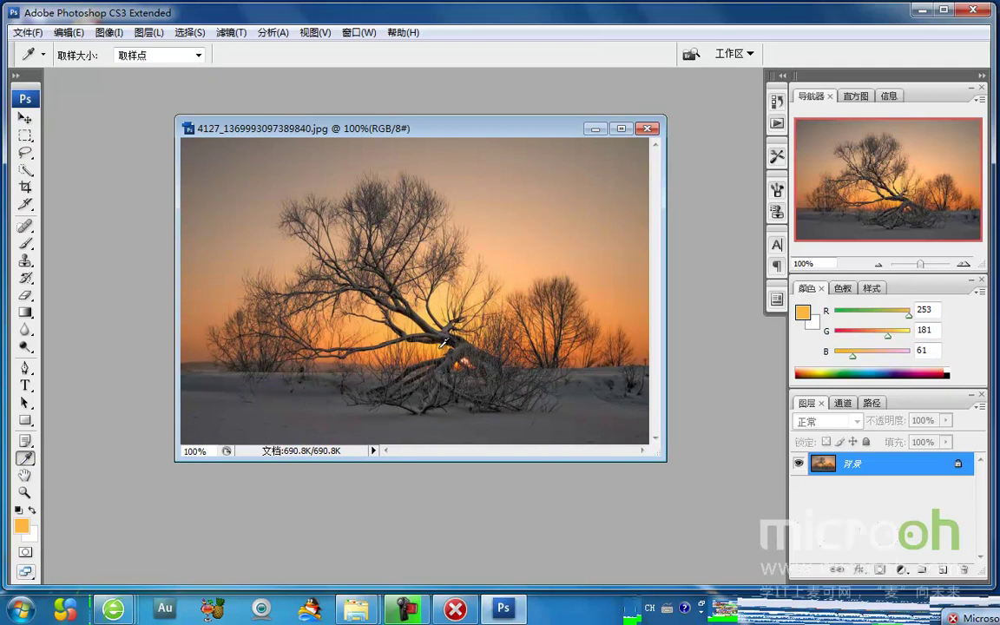
{"action": "left_click", "coordinate": [19, 524]}
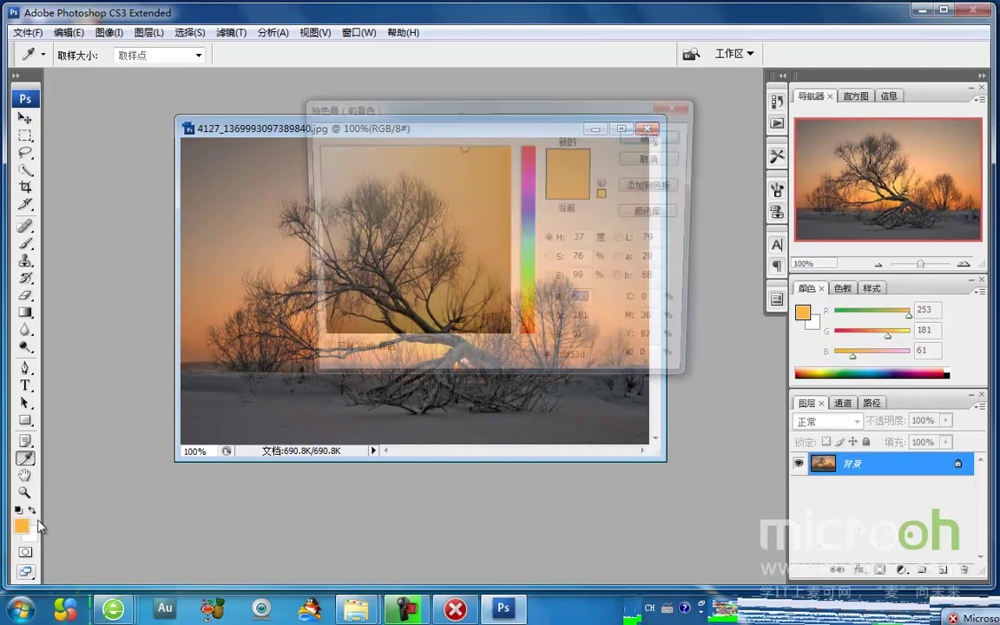
{"action": "left_click_drag", "start_coordinate": [608, 113], "coordinate": [475, 106]}
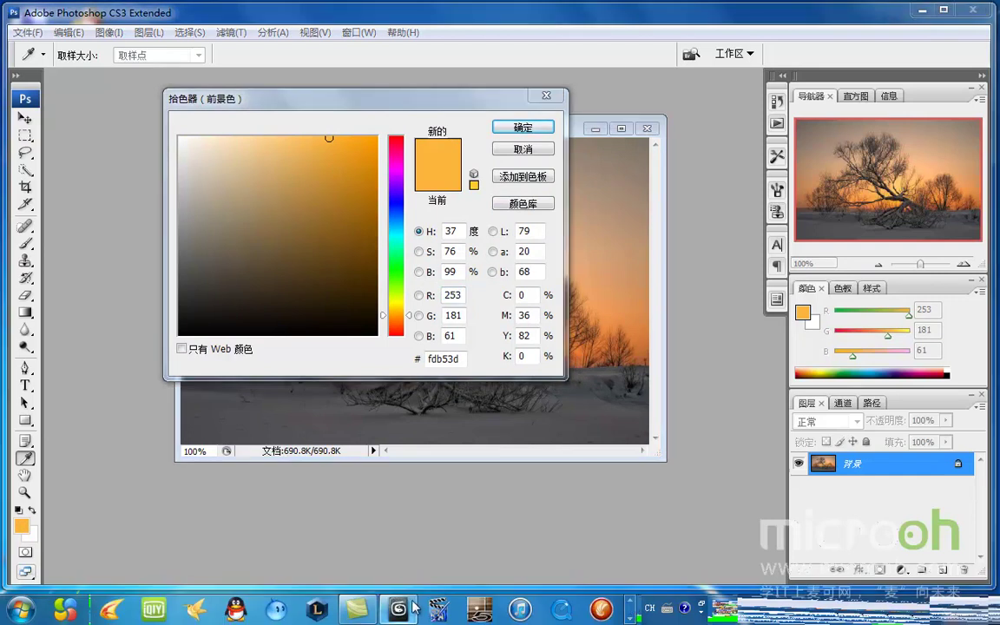
Switch to 3ds Max and set the Direct001 directional light's colour to red 253, green 181, blue 61.
{"action": "mouse_move", "coordinate": [412, 607]}
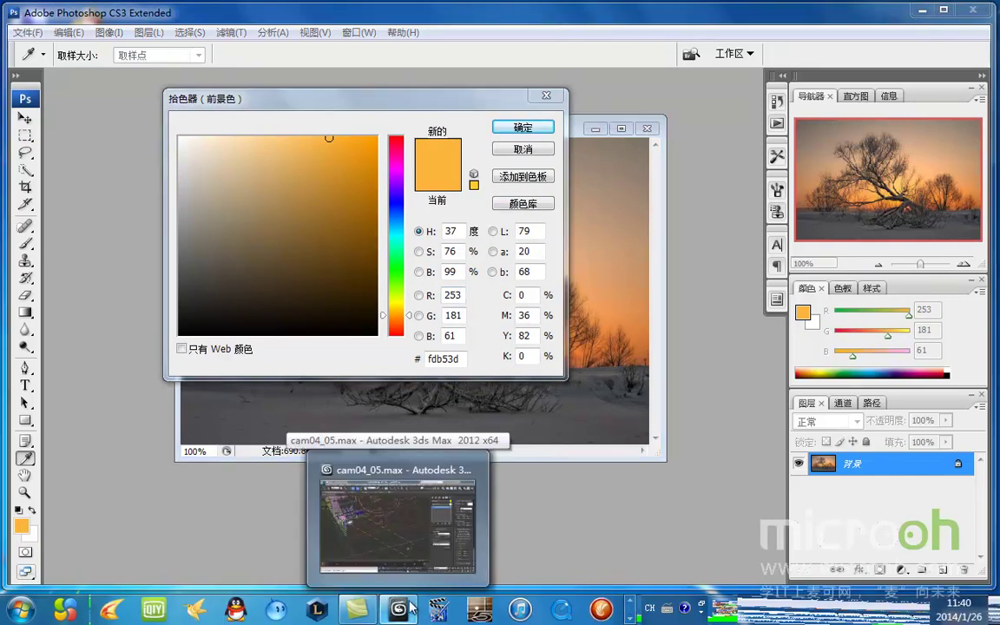
{"action": "left_click", "coordinate": [358, 547]}
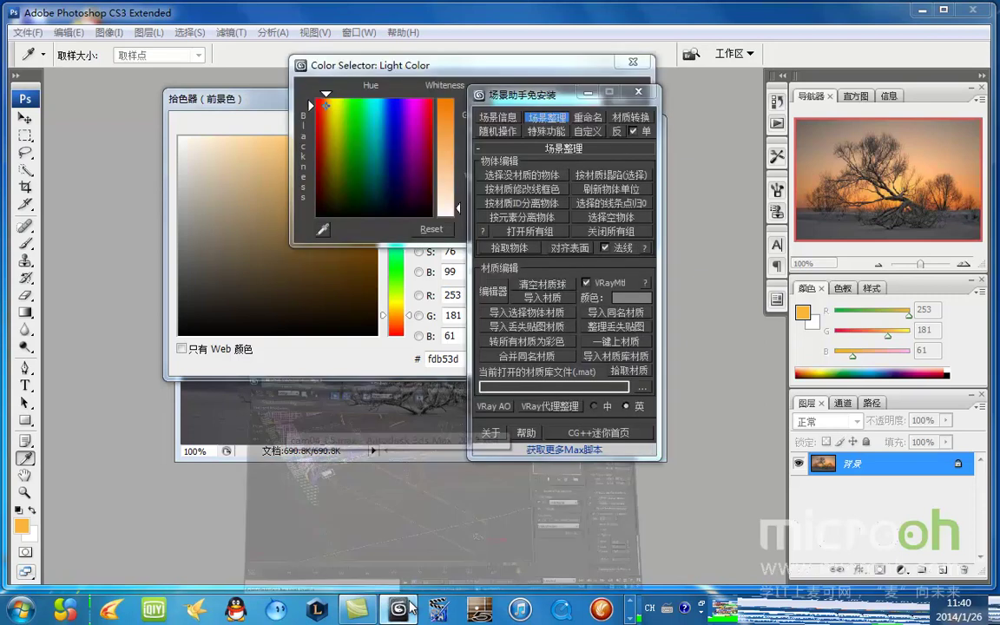
{"action": "left_click_drag", "start_coordinate": [547, 102], "coordinate": [444, 414]}
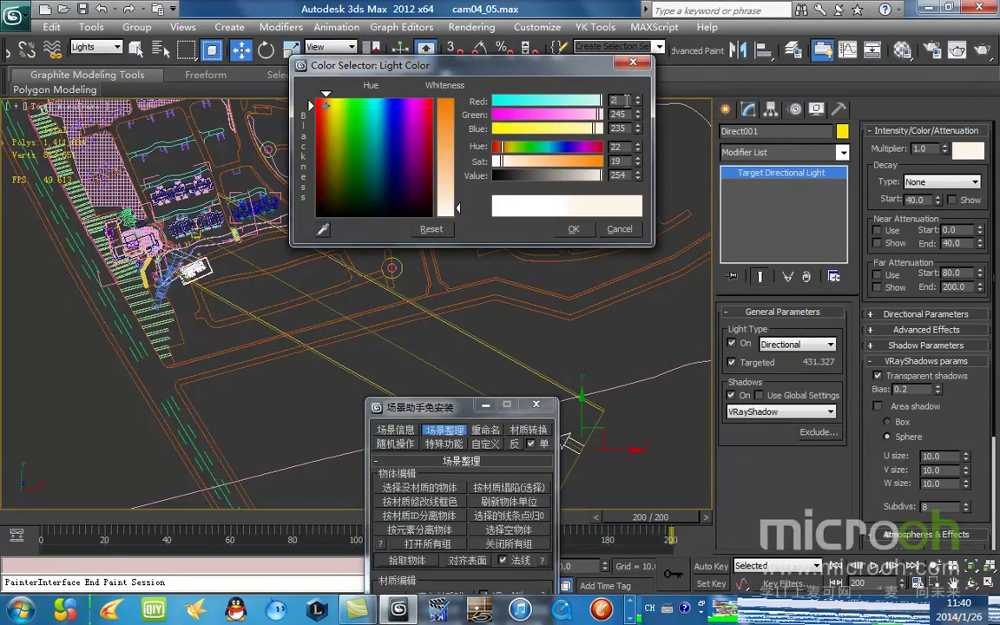
{"action": "key", "text": "Tab"}
{"action": "type", "text": "18"}
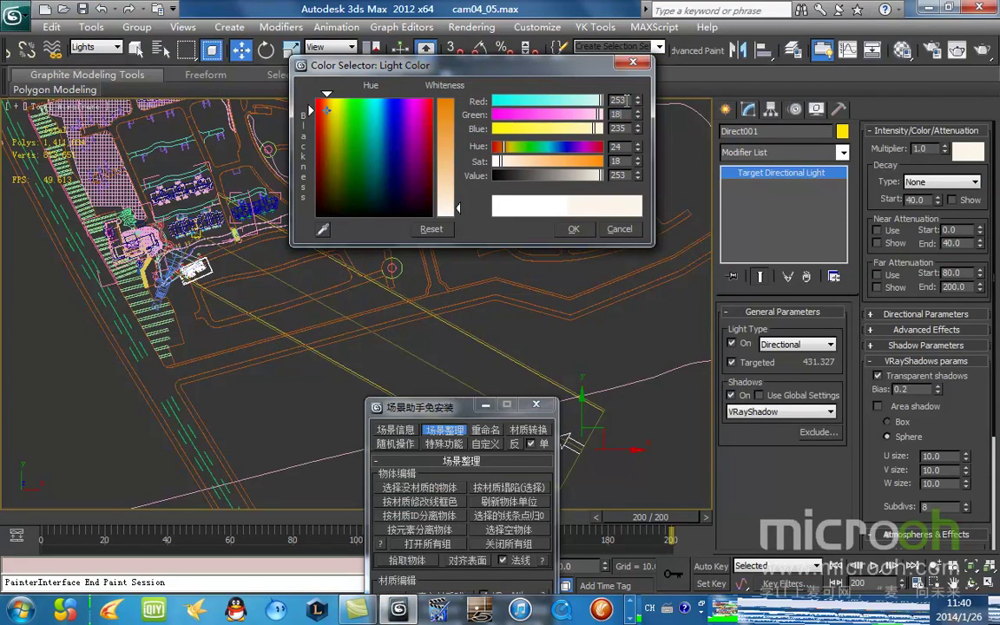
{"action": "type", "text": "1"}
{"action": "key", "text": "Tab"}
{"action": "type", "text": "61"}
{"action": "key", "text": "Return"}
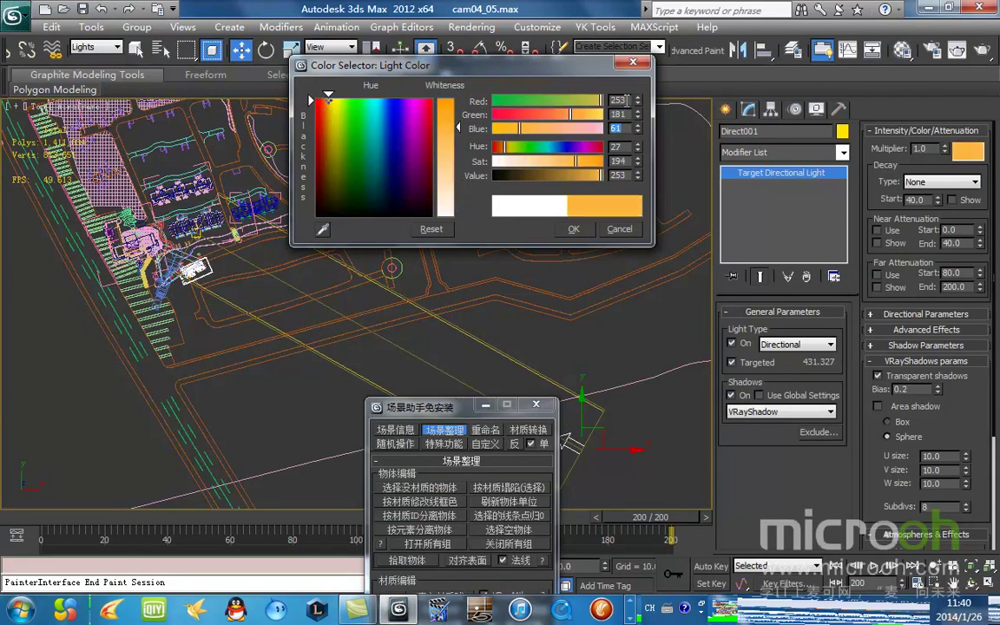
{"action": "left_click", "coordinate": [573, 228]}
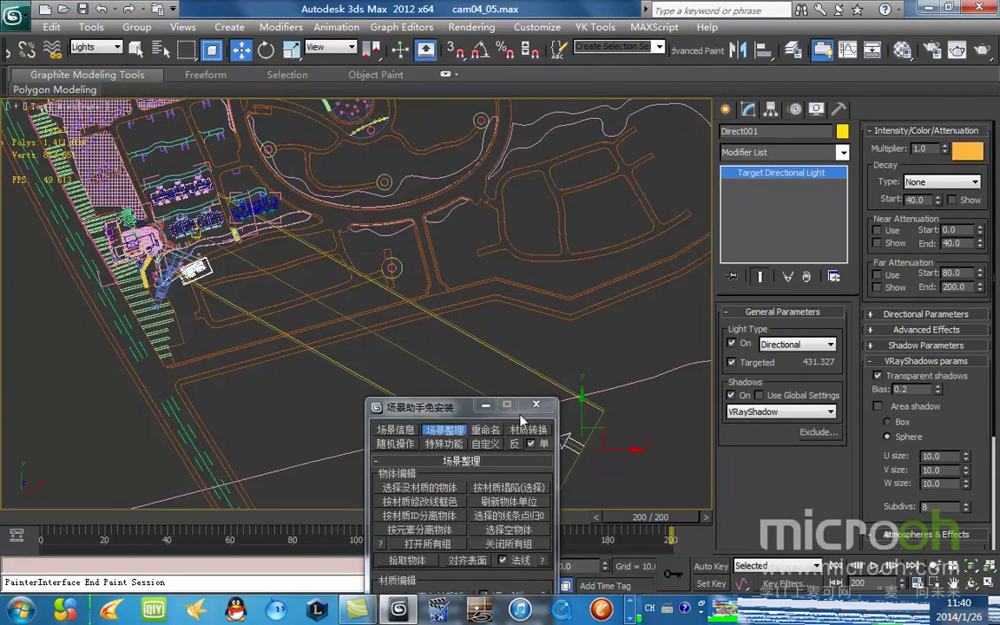
Minimise the 场景助手 script window and deselect the directional light in the Top view with the Select Object tool.
{"action": "left_click", "coordinate": [485, 404]}
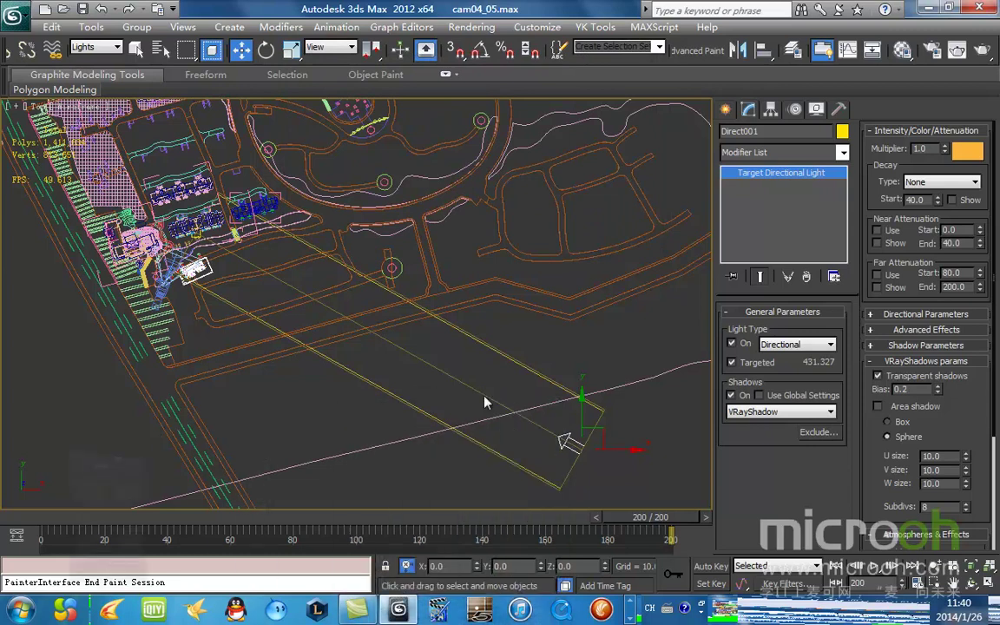
{"action": "left_click", "coordinate": [161, 49]}
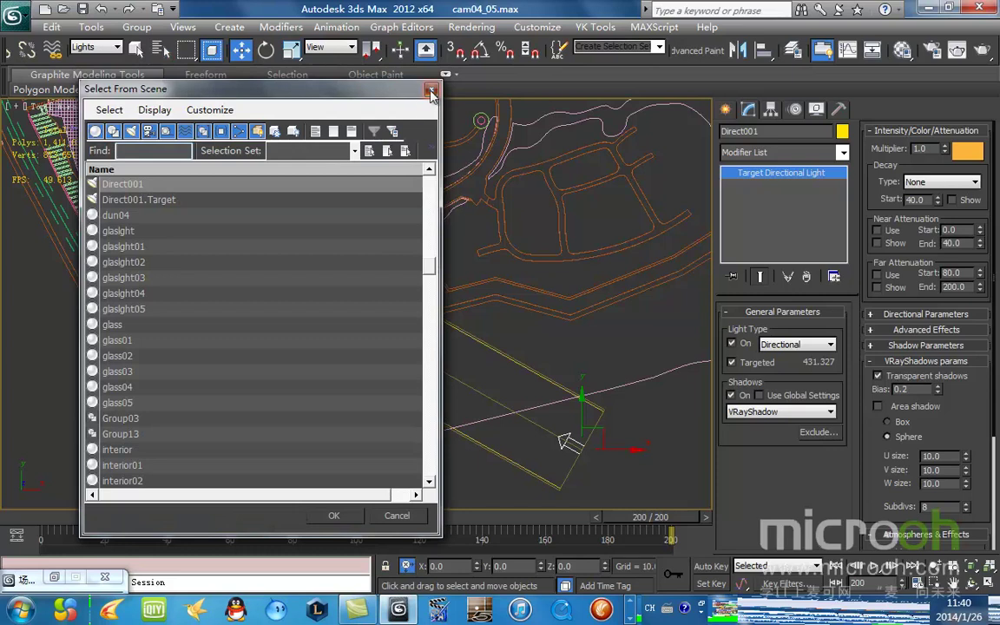
{"action": "left_click", "coordinate": [430, 90]}
{"action": "left_click", "coordinate": [136, 50]}
{"action": "scroll", "coordinate": [533, 375], "scroll_direction": "down", "scroll_amount": 3}
{"action": "left_click", "coordinate": [533, 375]}
{"action": "scroll", "coordinate": [532, 376], "scroll_direction": "down", "scroll_amount": 2}
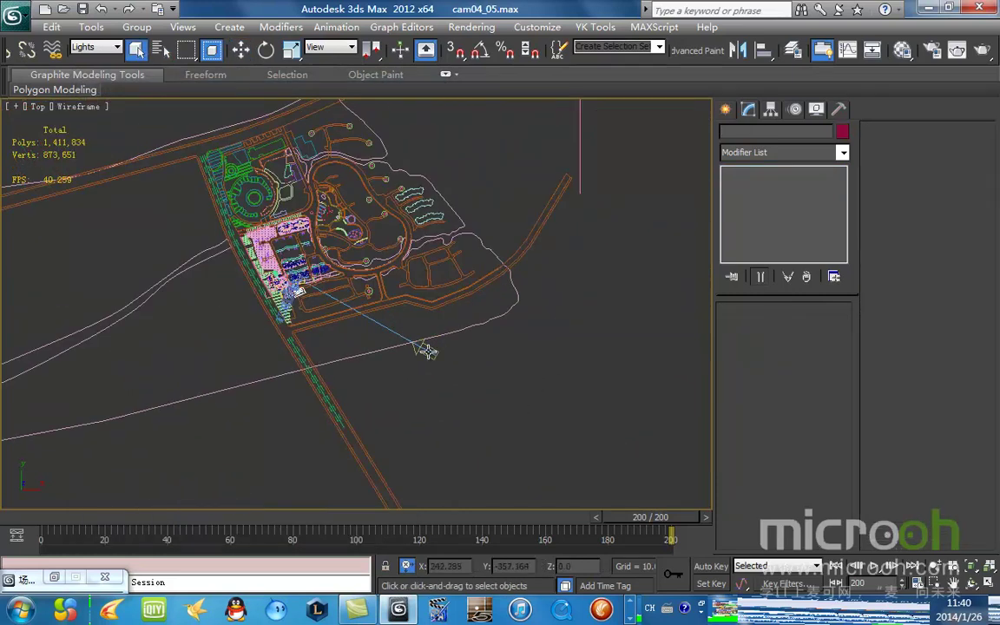
Select the Direct001 directional light in the Top view and activate the Select and Move tool.
{"action": "left_click", "coordinate": [426, 352]}
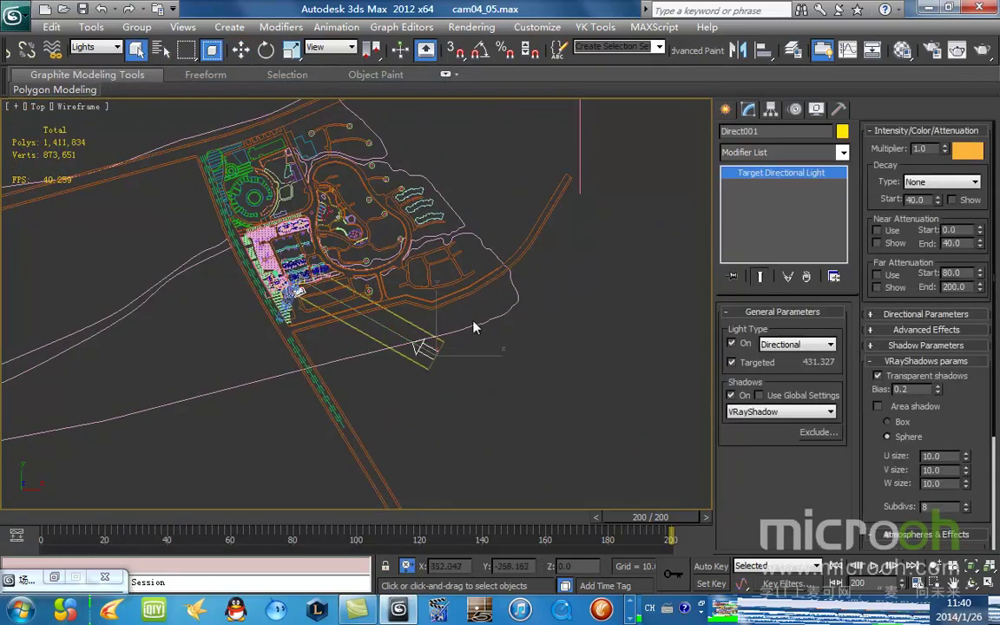
{"action": "scroll", "coordinate": [432, 286], "scroll_direction": "up", "scroll_amount": 3}
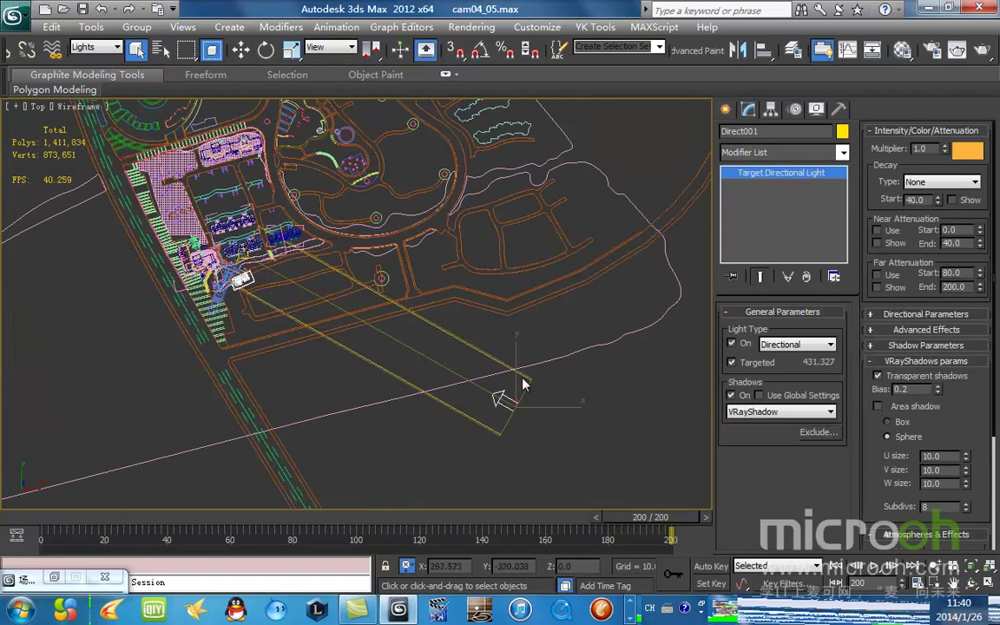
{"action": "middle_click_drag", "start_coordinate": [522, 381], "coordinate": [464, 300]}
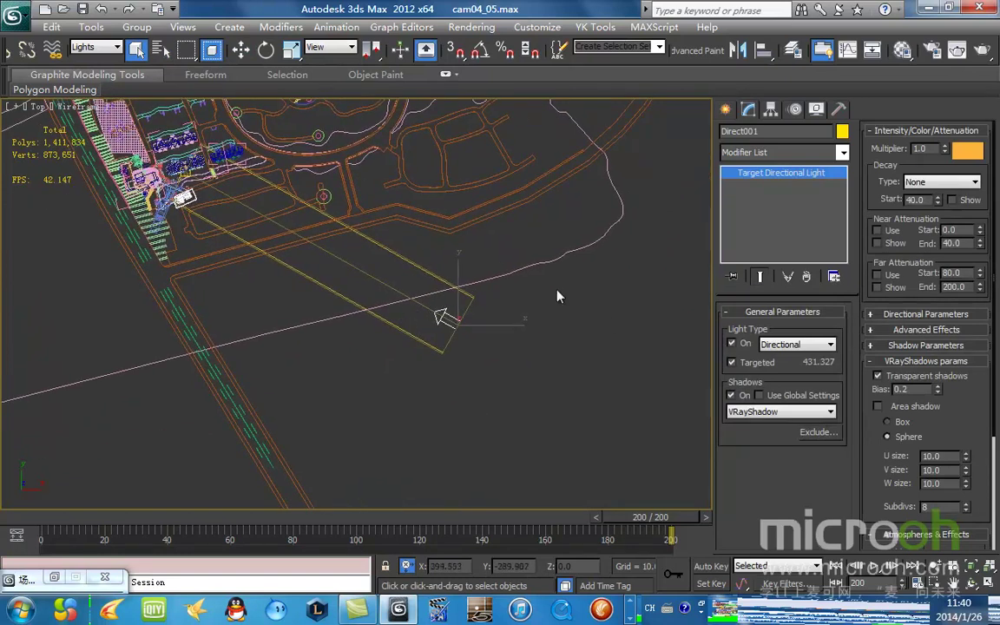
{"action": "mouse_move", "coordinate": [521, 309]}
{"action": "middle_mouse_down"}
{"action": "mouse_move", "coordinate": [554, 301]}
{"action": "mouse_move", "coordinate": [526, 295]}
{"action": "middle_mouse_up"}
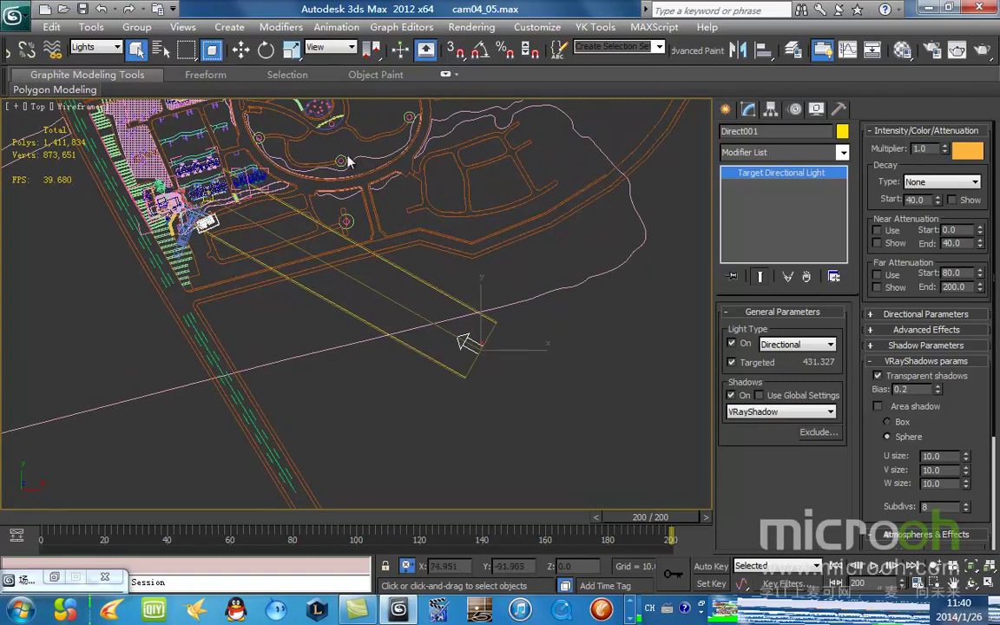
{"action": "left_click", "coordinate": [241, 51]}
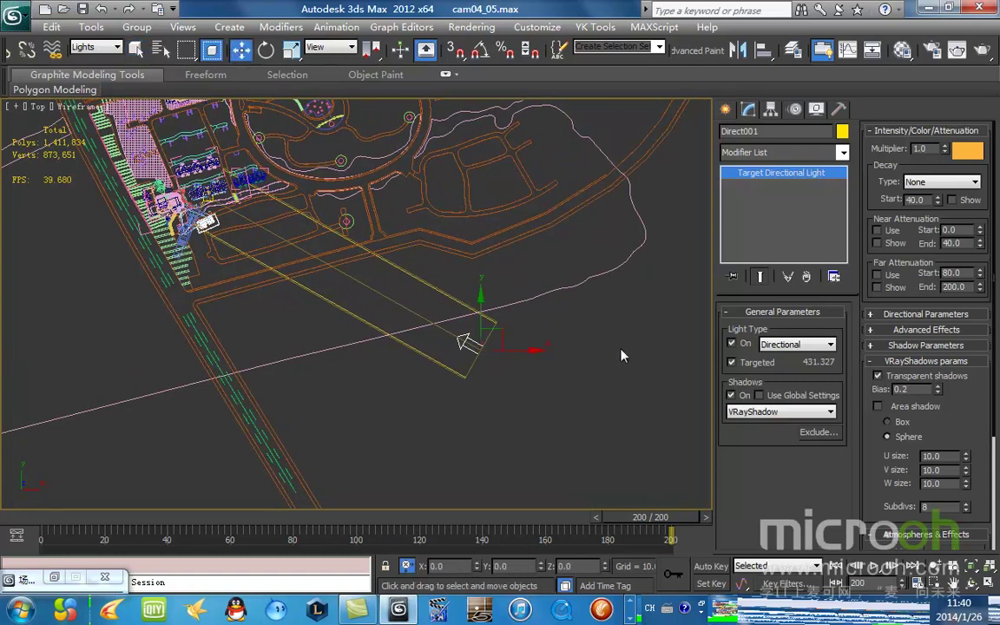
{"action": "left_click", "coordinate": [500, 344]}
{"action": "left_click", "coordinate": [470, 342]}
Examine the directional light's height and beam against the buildings in the Front view, and return to the Top view.
{"action": "middle_click_drag", "start_coordinate": [415, 297], "coordinate": [542, 420]}
{"action": "key", "text": "f"}
{"action": "key", "text": "z"}
{"action": "scroll", "coordinate": [516, 347], "scroll_direction": "down", "scroll_amount": 5}
{"action": "middle_click_drag", "start_coordinate": [512, 345], "coordinate": [564, 413]}
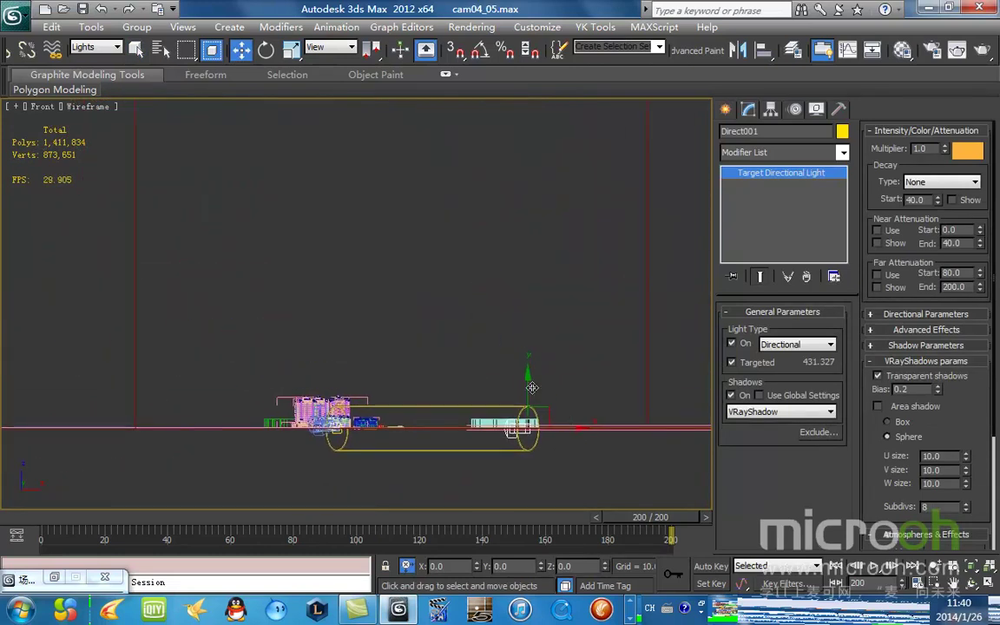
{"action": "left_click_drag", "start_coordinate": [527, 387], "coordinate": [498, 387]}
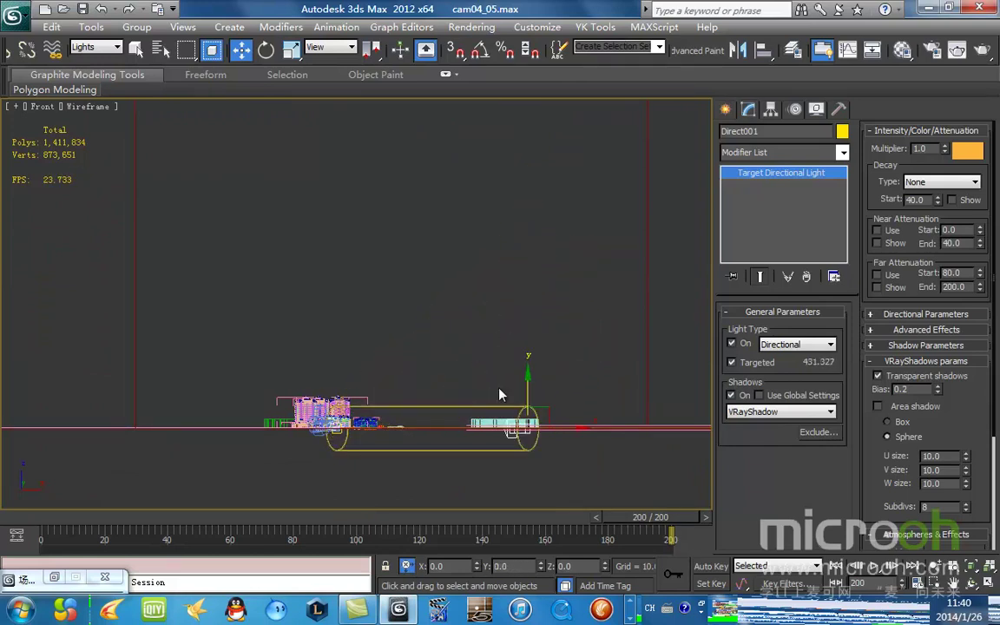
{"action": "middle_click_drag", "start_coordinate": [464, 341], "coordinate": [449, 261]}
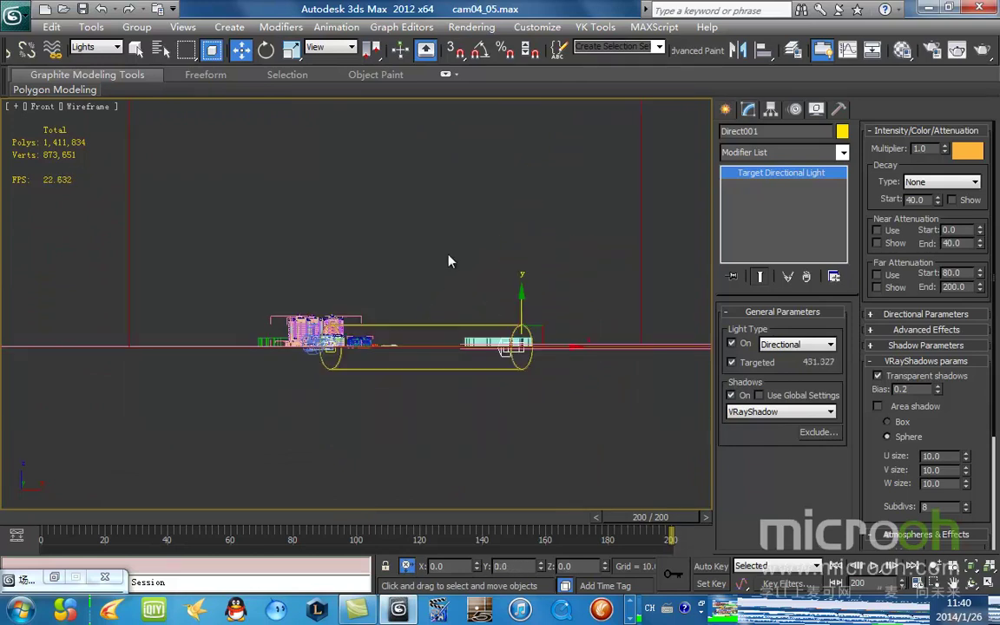
{"action": "key", "text": "t"}
{"action": "scroll", "coordinate": [479, 282], "scroll_direction": "down", "scroll_amount": 3}
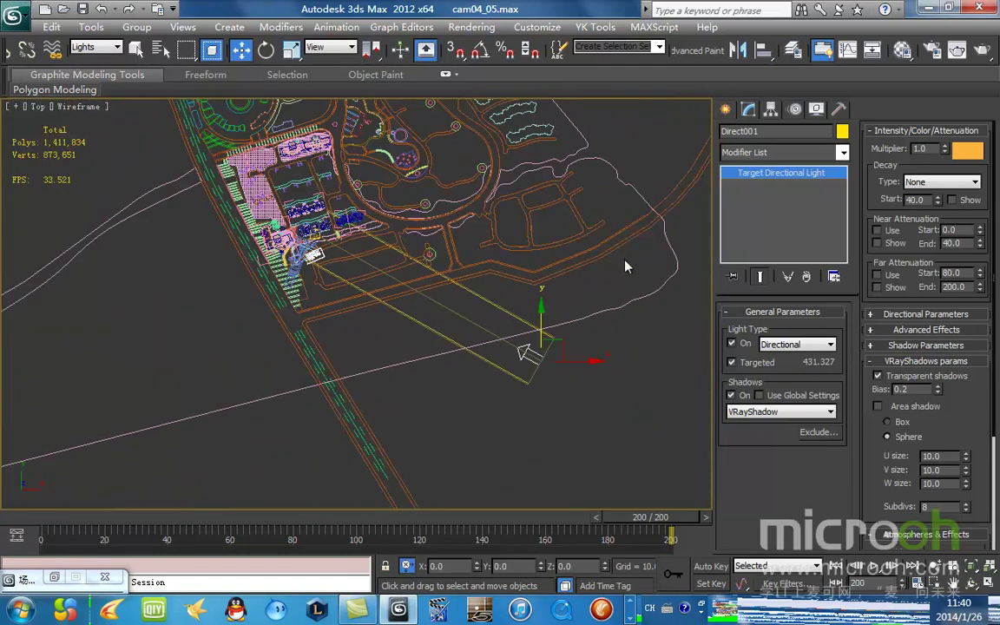
Set the directional light's Hotspot/Beam and Falloff/Field to 0.5 in its directional parameters.
{"action": "left_click", "coordinate": [925, 314]}
{"action": "type", "text": "0.5"}
{"action": "key", "text": "Tab"}
{"action": "type", "text": "0.5"}
{"action": "key", "text": "Return"}
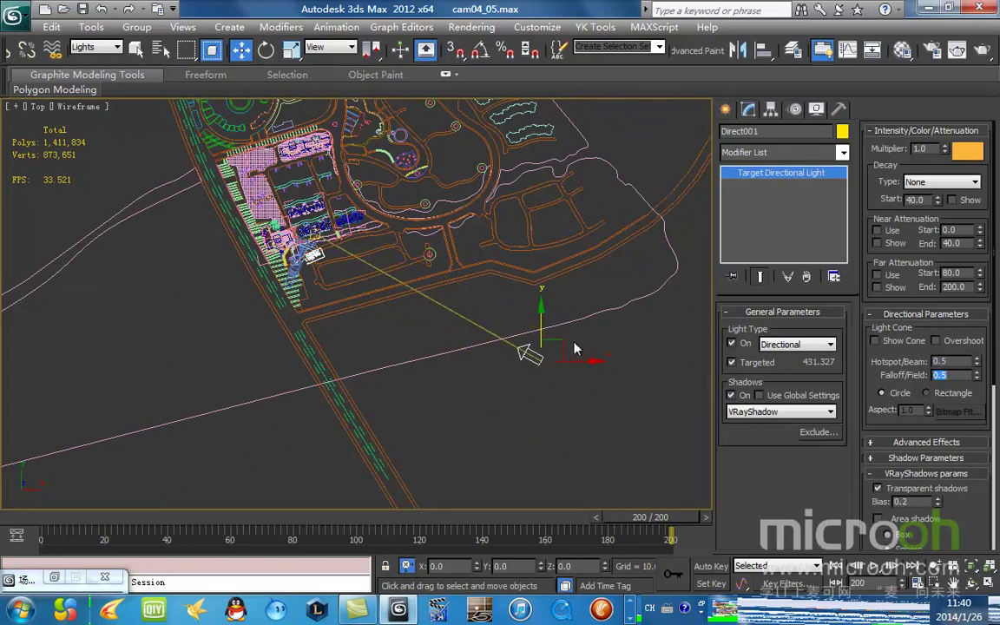
Inspect the narrow beam along the light's path and set its Hotspot/Beam to 500.
{"action": "middle_click_drag", "start_coordinate": [580, 350], "coordinate": [520, 375]}
{"action": "scroll", "coordinate": [535, 379], "scroll_direction": "up", "scroll_amount": 10}
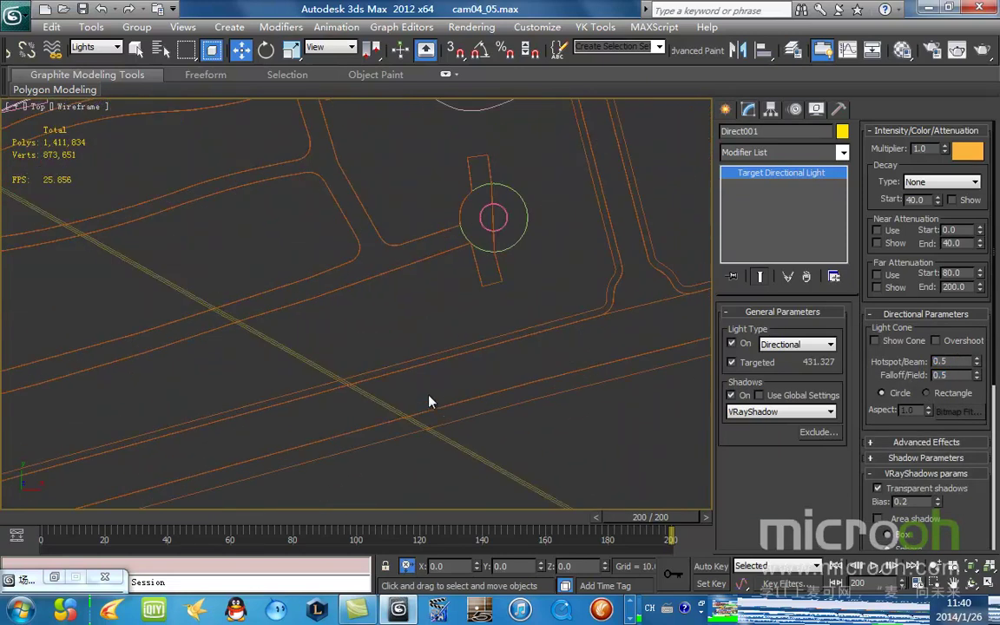
{"action": "scroll", "coordinate": [382, 359], "scroll_direction": "up", "scroll_amount": 3}
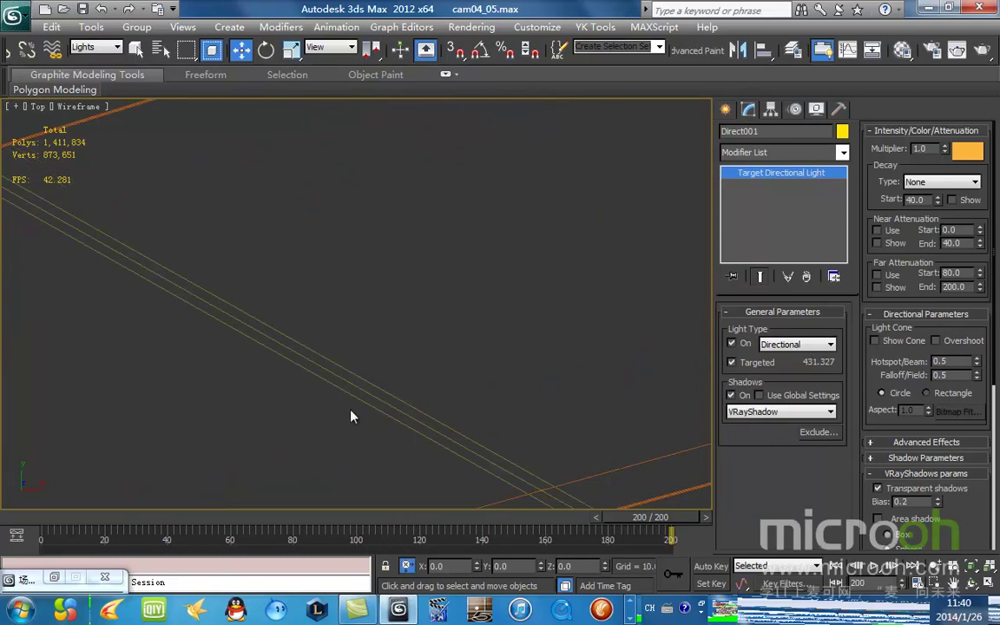
{"action": "scroll", "coordinate": [405, 401], "scroll_direction": "down", "scroll_amount": 5}
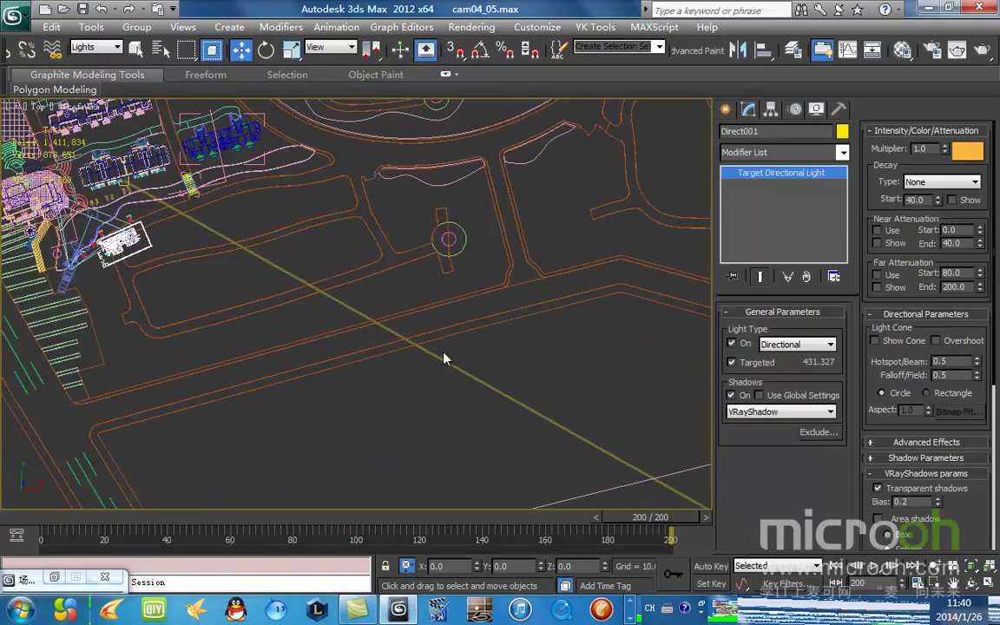
{"action": "scroll", "coordinate": [452, 391], "scroll_direction": "down", "scroll_amount": 6}
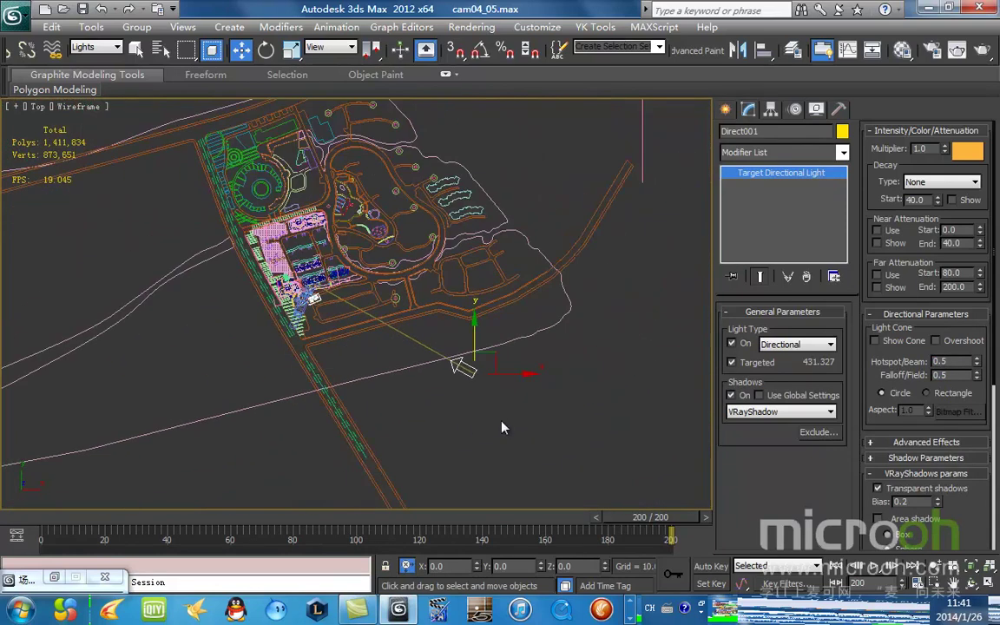
{"action": "scroll", "coordinate": [495, 331], "scroll_direction": "up", "scroll_amount": 5}
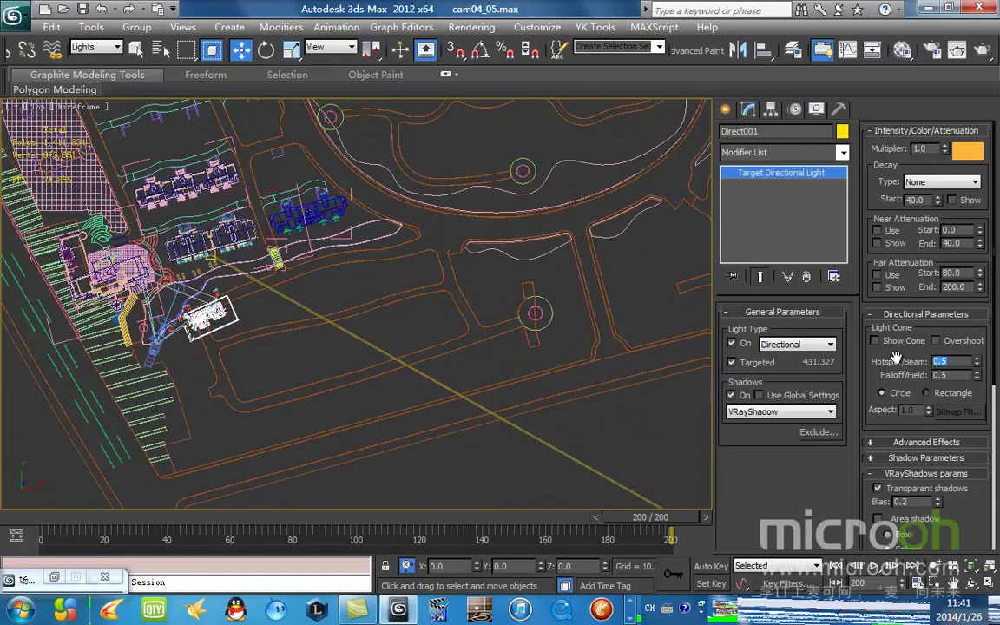
{"action": "type", "text": "500"}
{"action": "key", "text": "Return"}
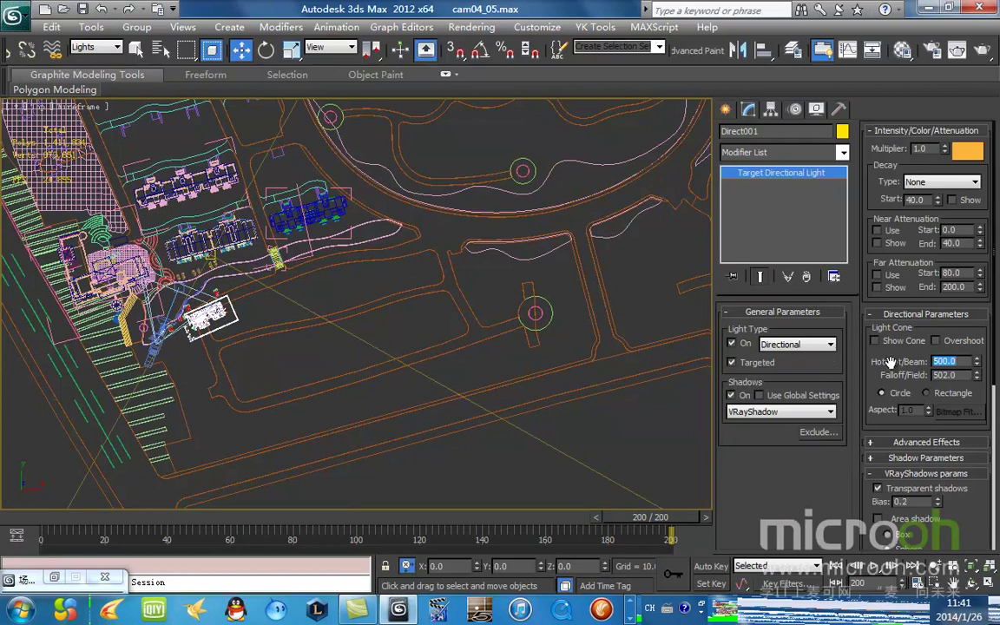
Return the light's Hotspot/Beam and Falloff/Field to 0.5.
{"action": "type", "text": "0.5"}
{"action": "key", "text": "Return"}
{"action": "key", "text": "Tab"}
{"action": "type", "text": "0.5"}
{"action": "key", "text": "Return"}
{"action": "scroll", "coordinate": [401, 262], "scroll_direction": "down", "scroll_amount": 5}
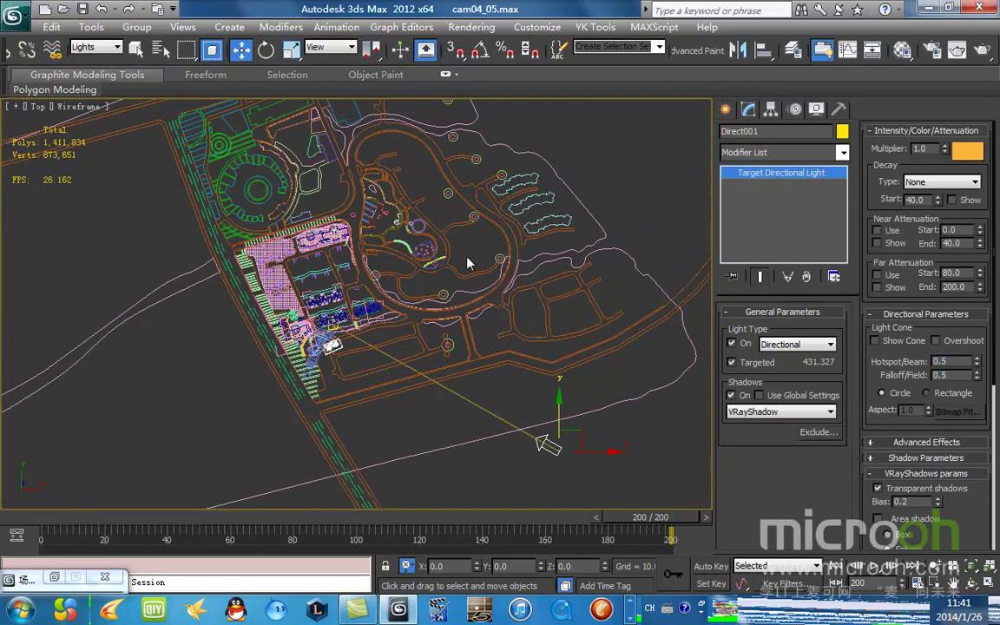
Set the display unit scale to metric Meters and check the system unit scale in the units setup.
{"action": "middle_click_drag", "start_coordinate": [446, 268], "coordinate": [407, 289]}
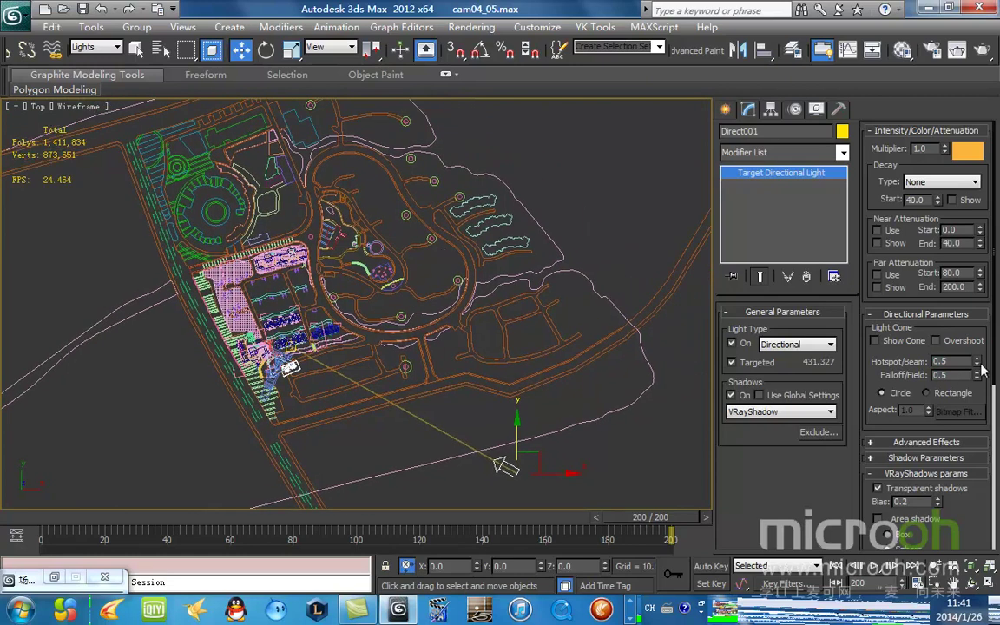
{"action": "middle_click_drag", "start_coordinate": [543, 185], "coordinate": [566, 198]}
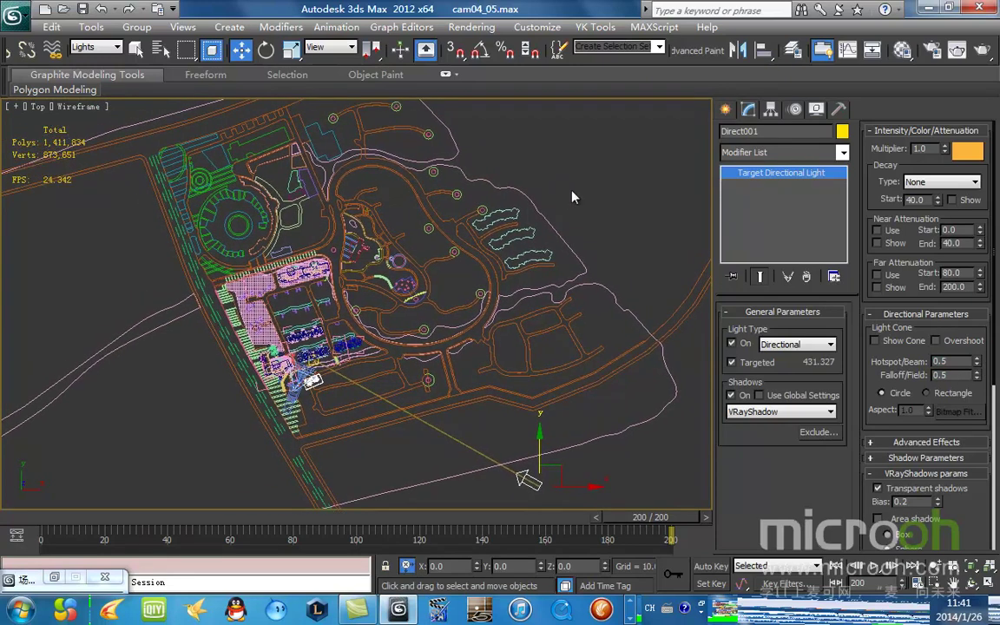
{"action": "left_click", "coordinate": [534, 29]}
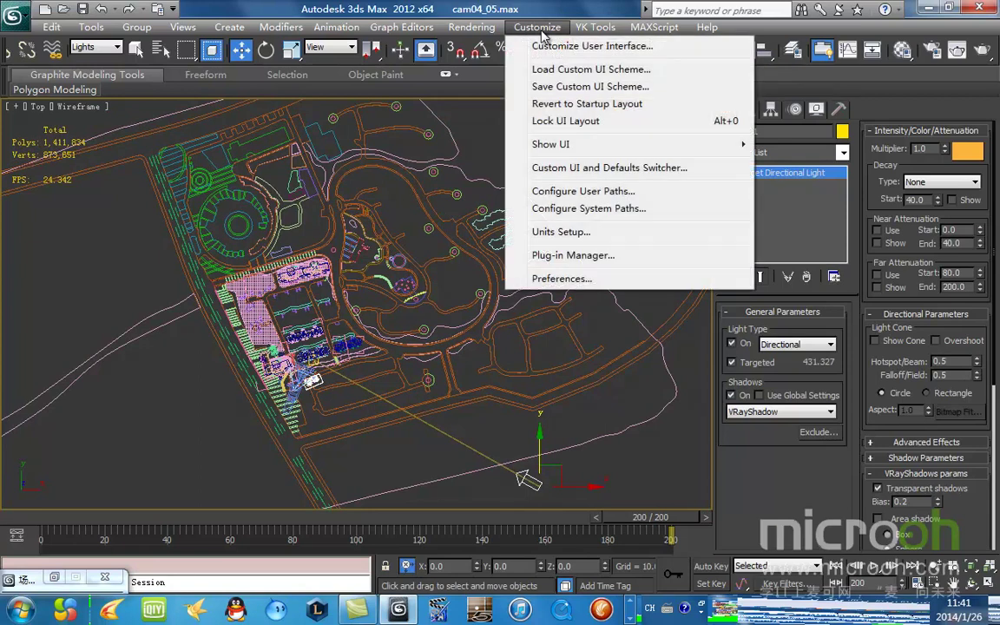
{"action": "left_click", "coordinate": [529, 229]}
{"action": "left_click", "coordinate": [404, 229]}
{"action": "left_click", "coordinate": [518, 247]}
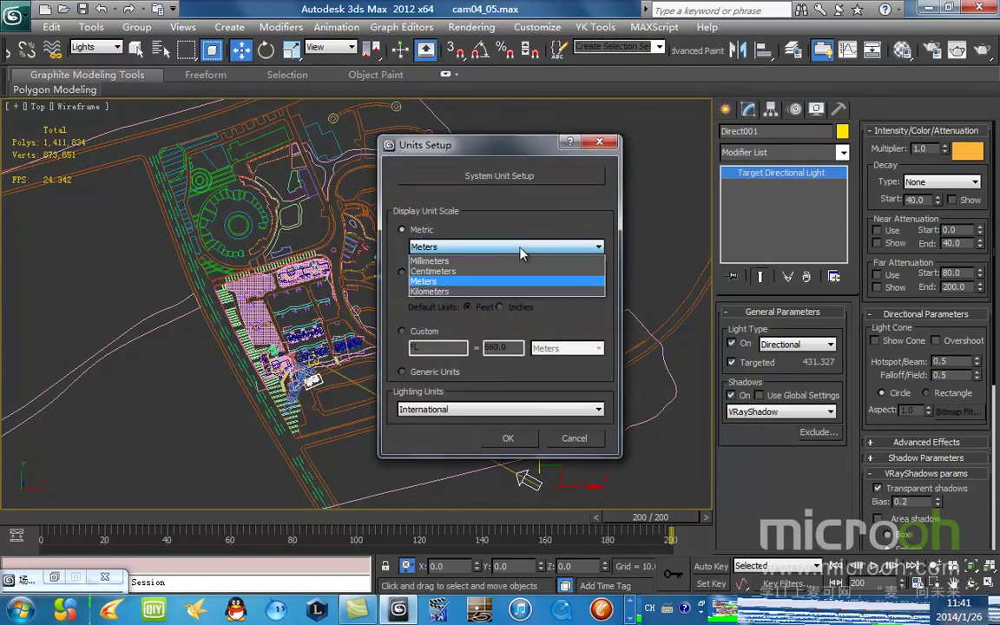
{"action": "left_click", "coordinate": [555, 178]}
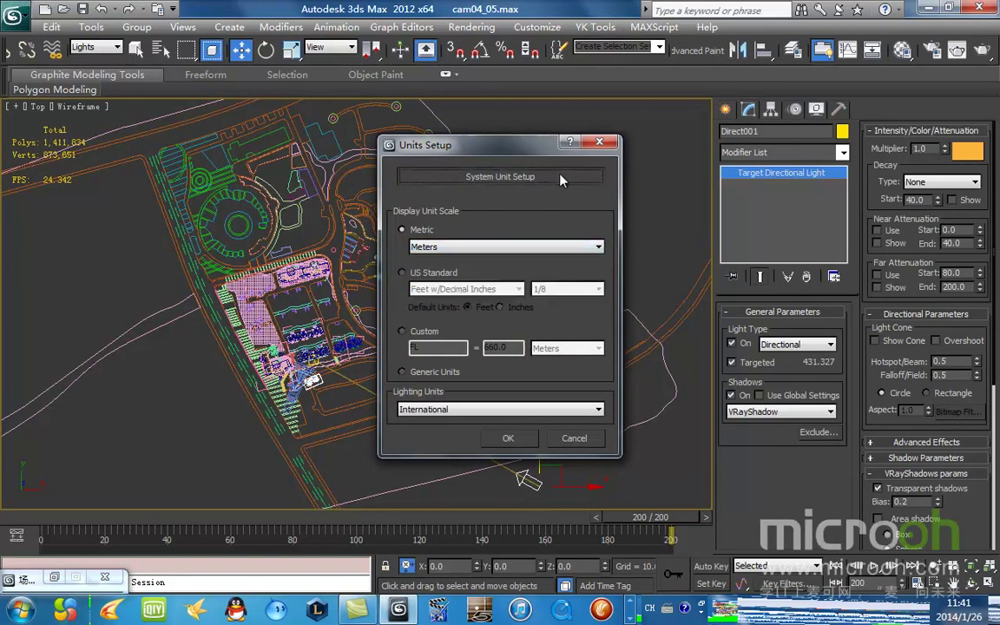
{"action": "left_click", "coordinate": [562, 178]}
{"action": "left_click", "coordinate": [596, 202]}
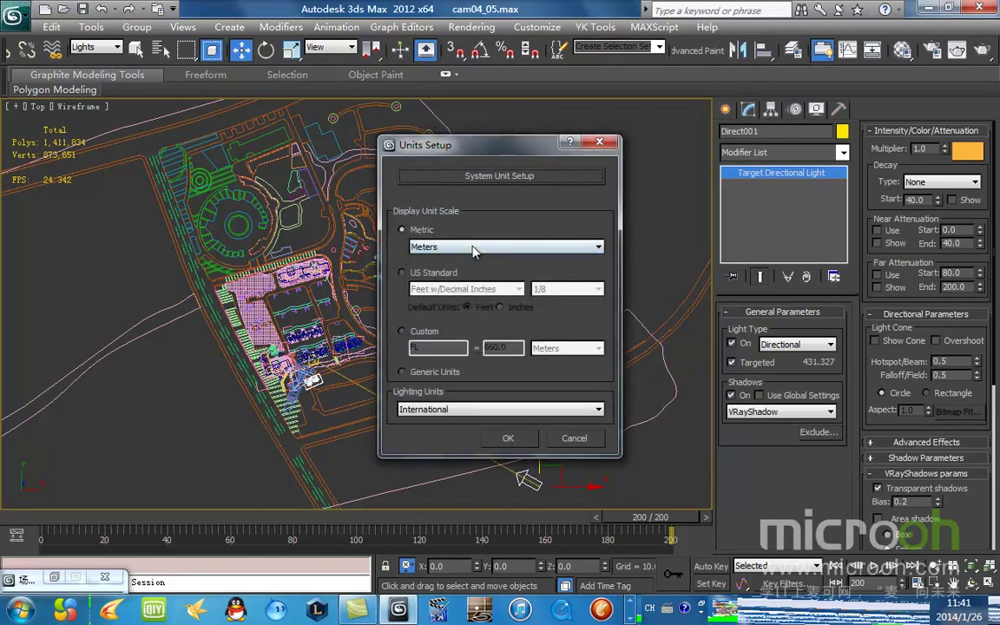
{"action": "left_click", "coordinate": [559, 177]}
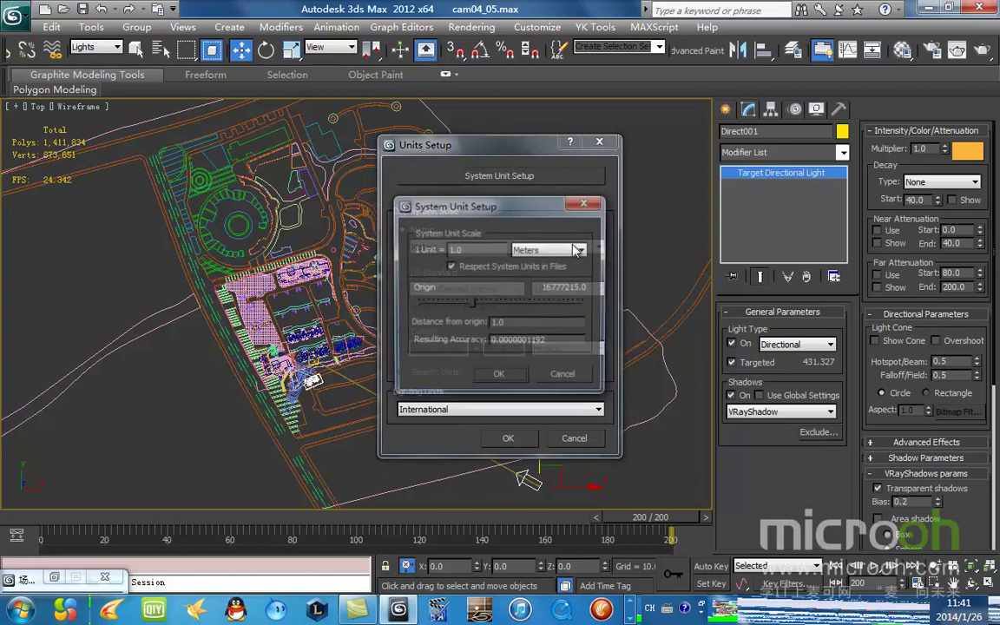
{"action": "left_click", "coordinate": [512, 376]}
{"action": "left_click", "coordinate": [508, 438]}
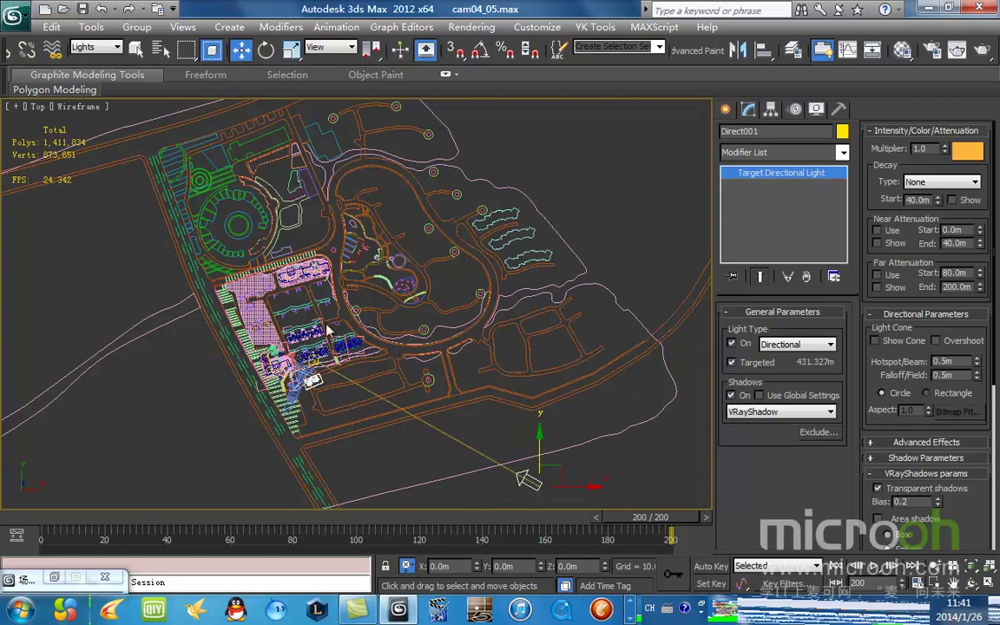
Set the directional light's Hotspot/Beam to 50 m and its Falloff/Field to 100 m.
{"action": "middle_click_drag", "start_coordinate": [363, 322], "coordinate": [391, 255]}
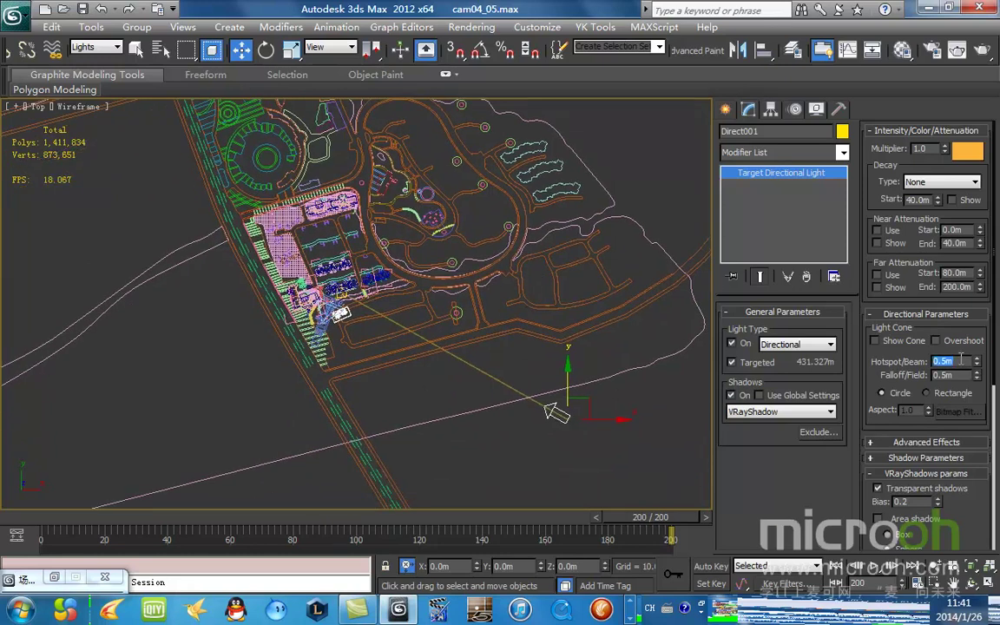
{"action": "type", "text": "0"}
{"action": "key", "text": "Return"}
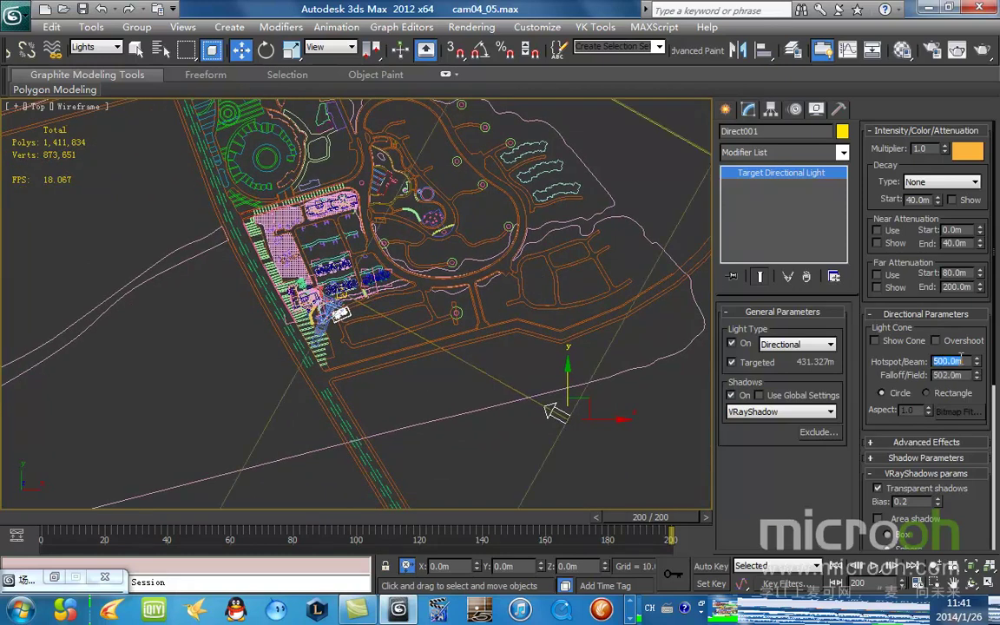
{"action": "type", "text": "50"}
{"action": "key", "text": "Return"}
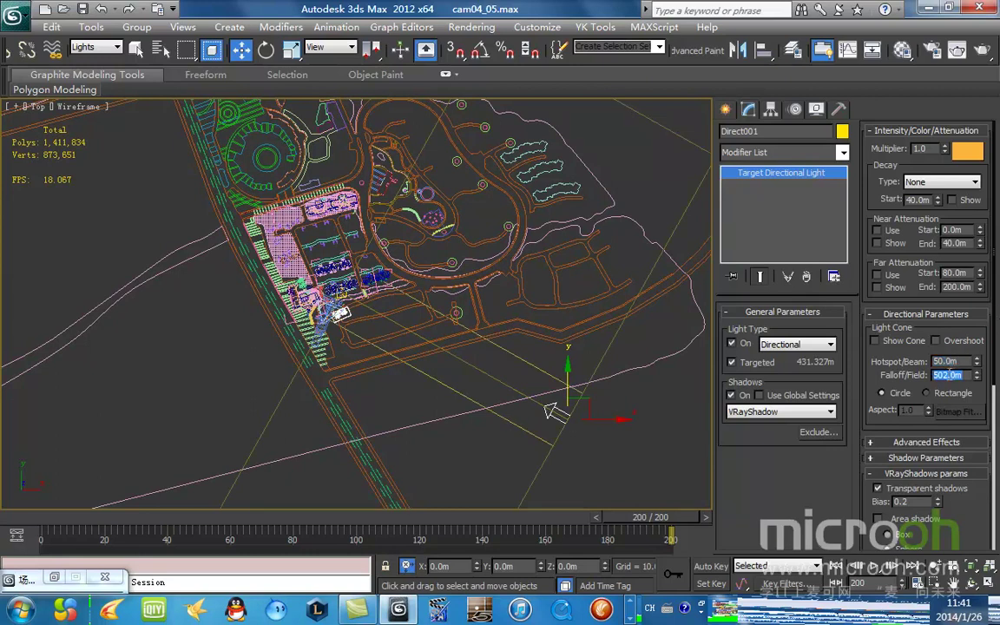
{"action": "type", "text": "100"}
{"action": "key", "text": "Return"}
Scrub the animation back to frame 0 and reactivate the Select and Move tool on the directional light.
{"action": "scroll", "coordinate": [337, 256], "scroll_direction": "up", "scroll_amount": 5}
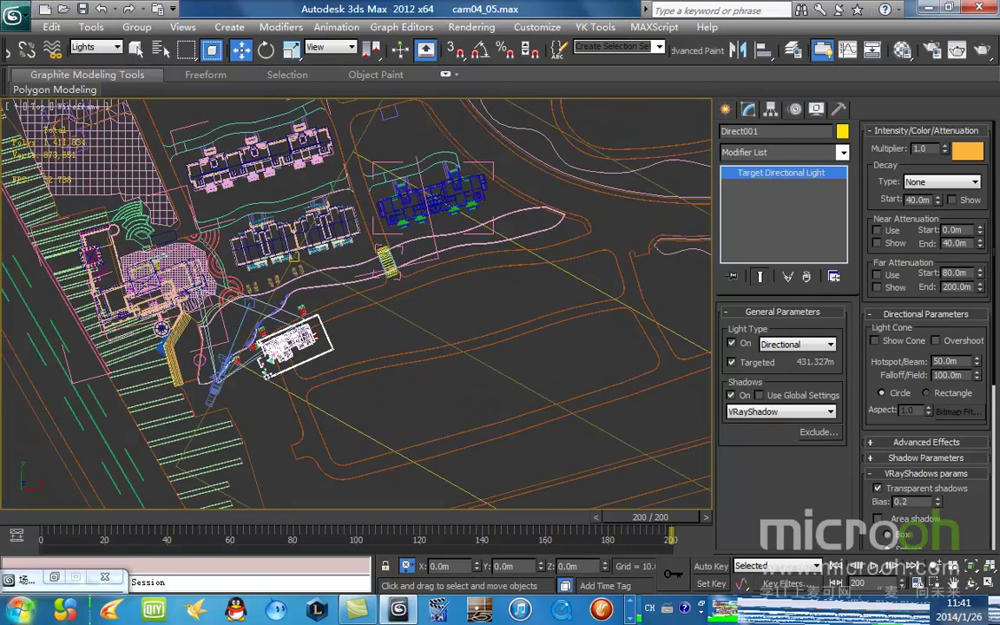
{"action": "left_click_drag", "start_coordinate": [33, 524], "coordinate": [104, 526]}
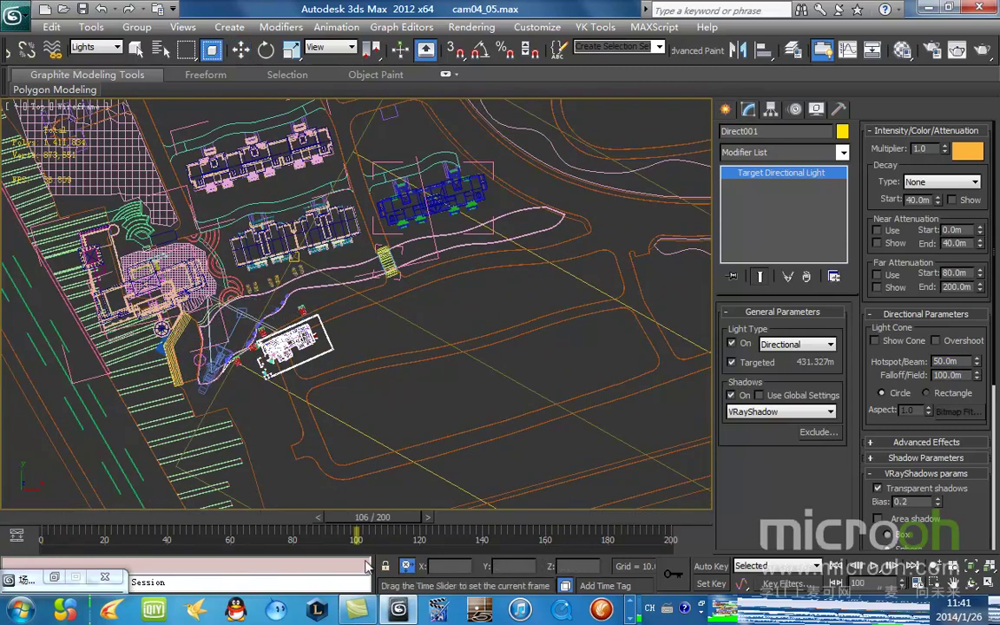
{"action": "key", "text": "w"}
{"action": "scroll", "coordinate": [377, 288], "scroll_direction": "down", "scroll_amount": 5}
{"action": "left_click", "coordinate": [662, 473]}
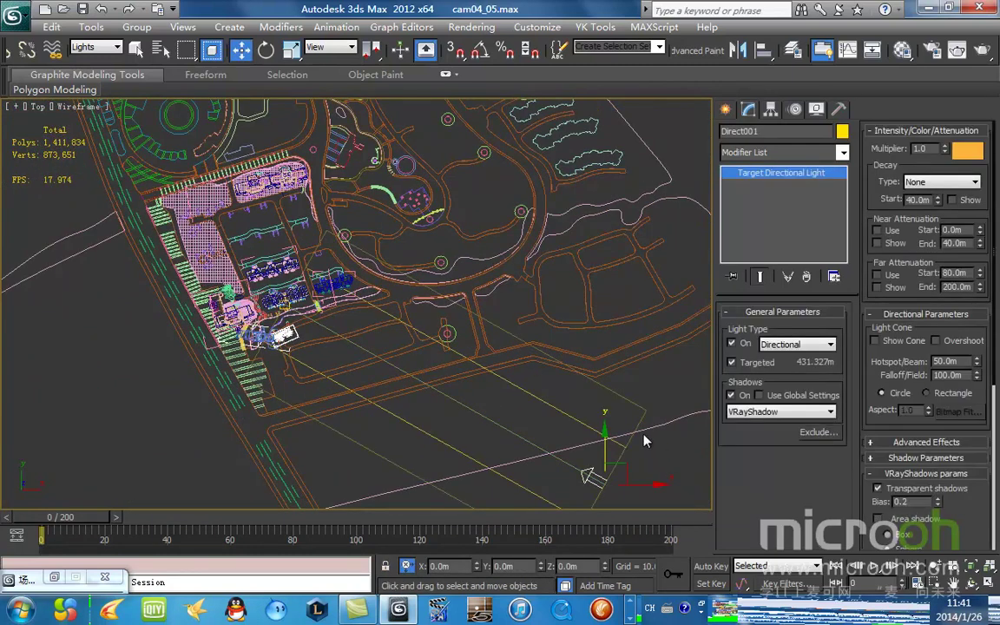
{"action": "middle_click_drag", "start_coordinate": [647, 434], "coordinate": [587, 312]}
{"action": "scroll", "coordinate": [574, 326], "scroll_direction": "down", "scroll_amount": 3}
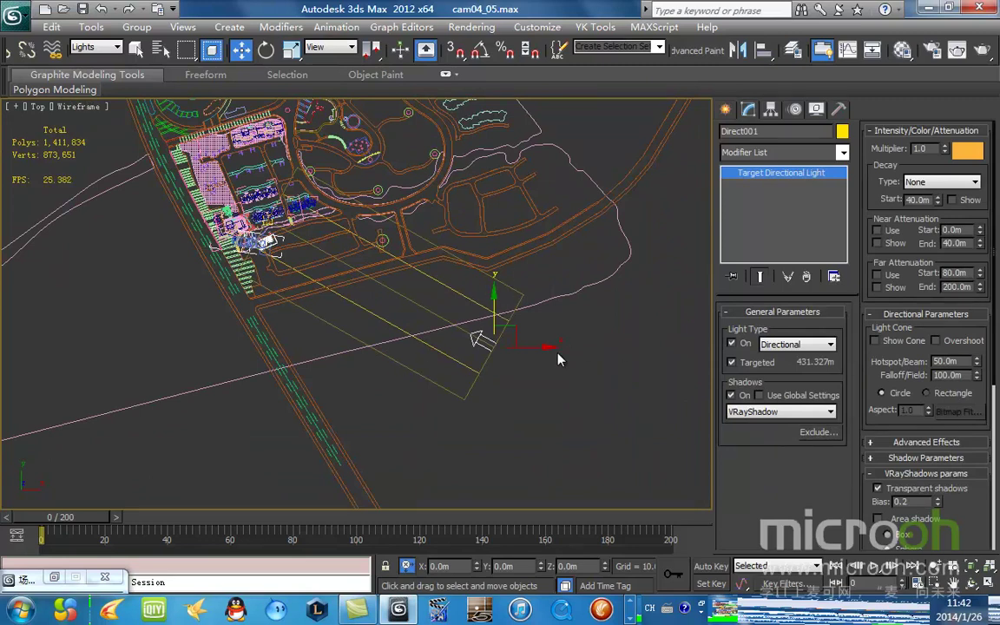
Orbit the directional light from its own view until it looks down on the buildings from a raised angle.
{"action": "key", "text": "shift+4"}
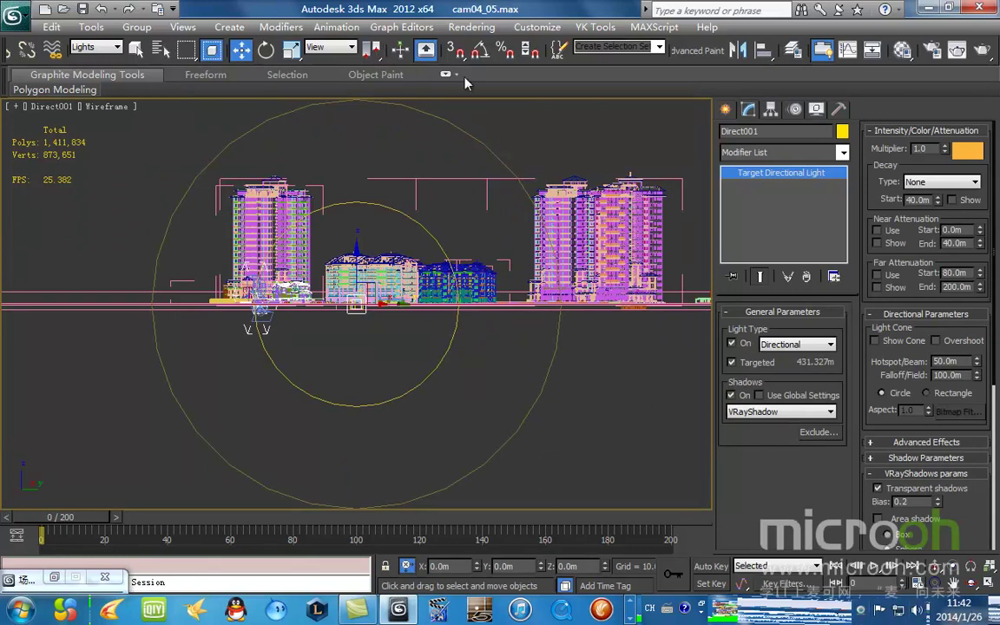
{"action": "left_click", "coordinate": [480, 51]}
{"action": "left_click", "coordinate": [479, 53]}
{"action": "left_click", "coordinate": [969, 582]}
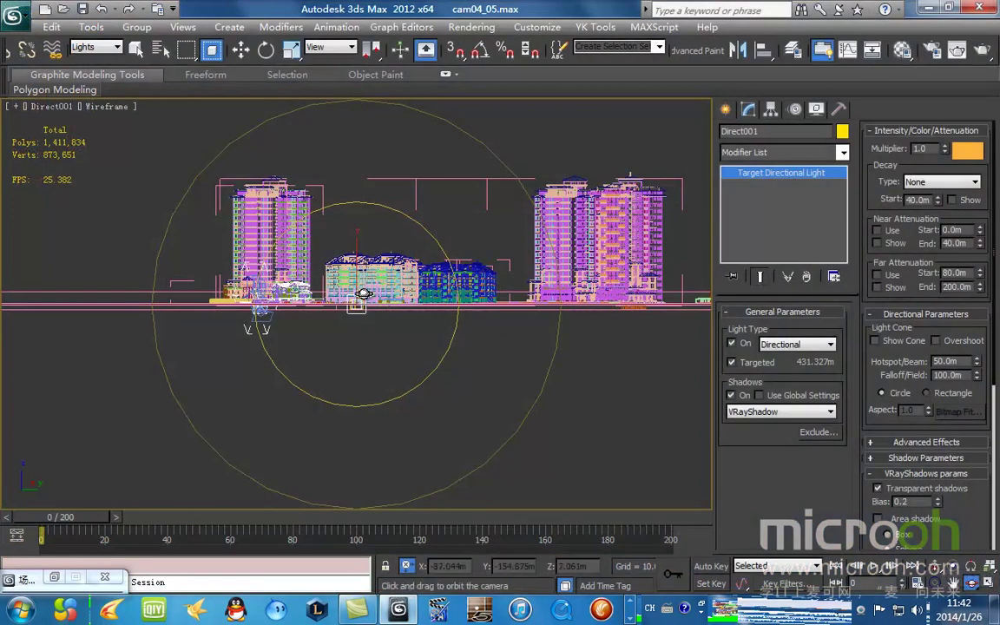
{"action": "left_click_drag", "start_coordinate": [329, 260], "coordinate": [404, 314]}
{"action": "left_click_drag", "start_coordinate": [337, 219], "coordinate": [421, 260]}
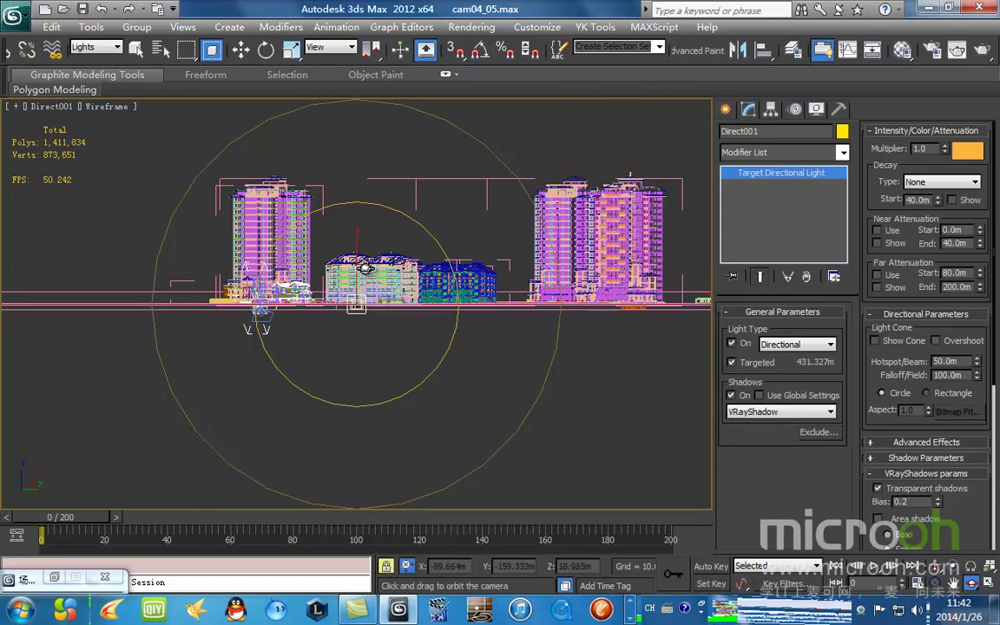
{"action": "left_click_drag", "start_coordinate": [329, 245], "coordinate": [390, 268]}
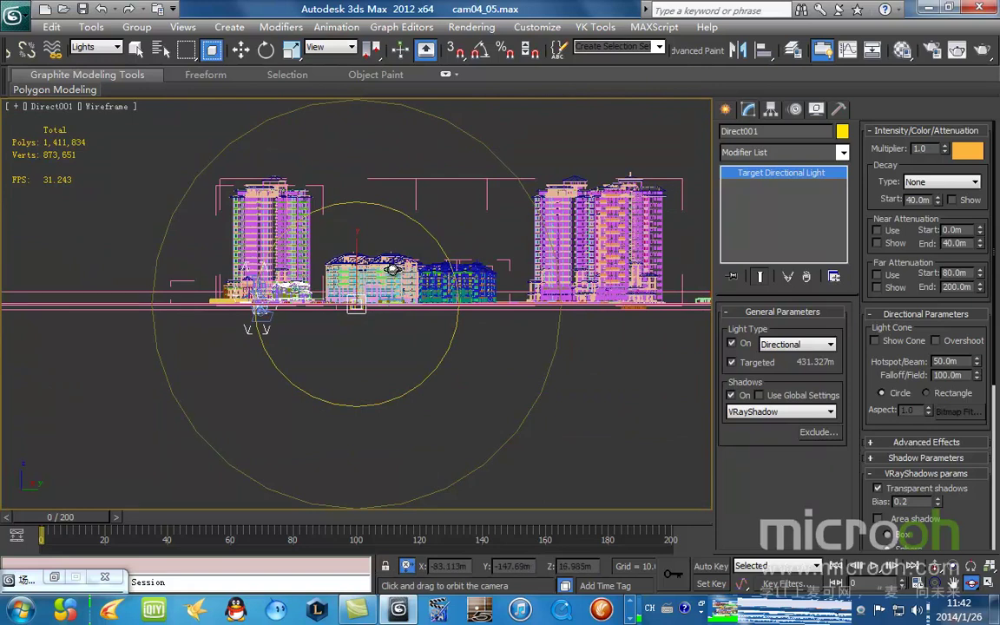
{"action": "left_click_drag", "start_coordinate": [367, 283], "coordinate": [358, 315]}
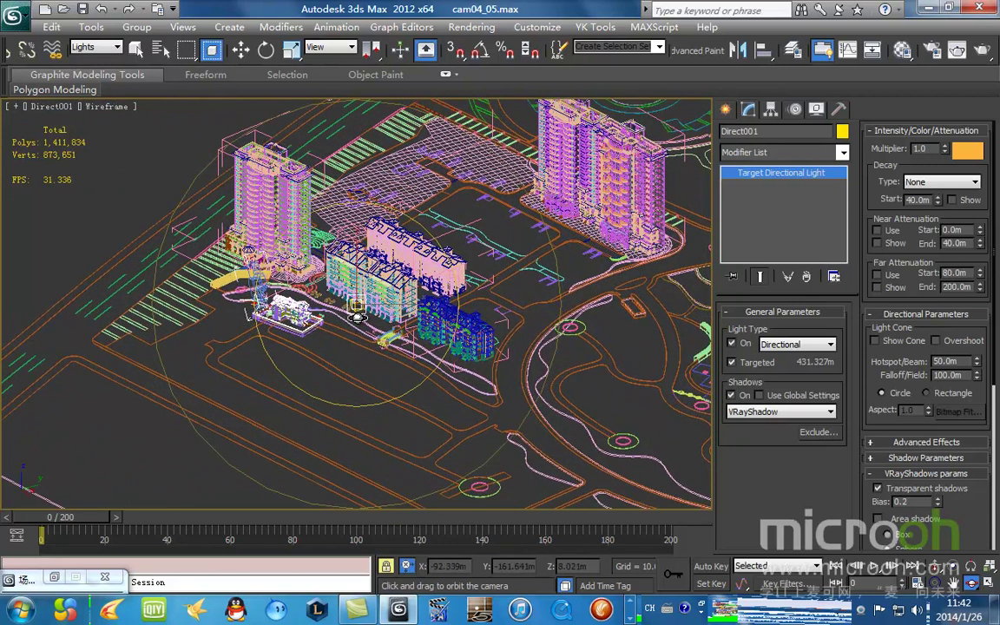
{"action": "left_click", "coordinate": [240, 50]}
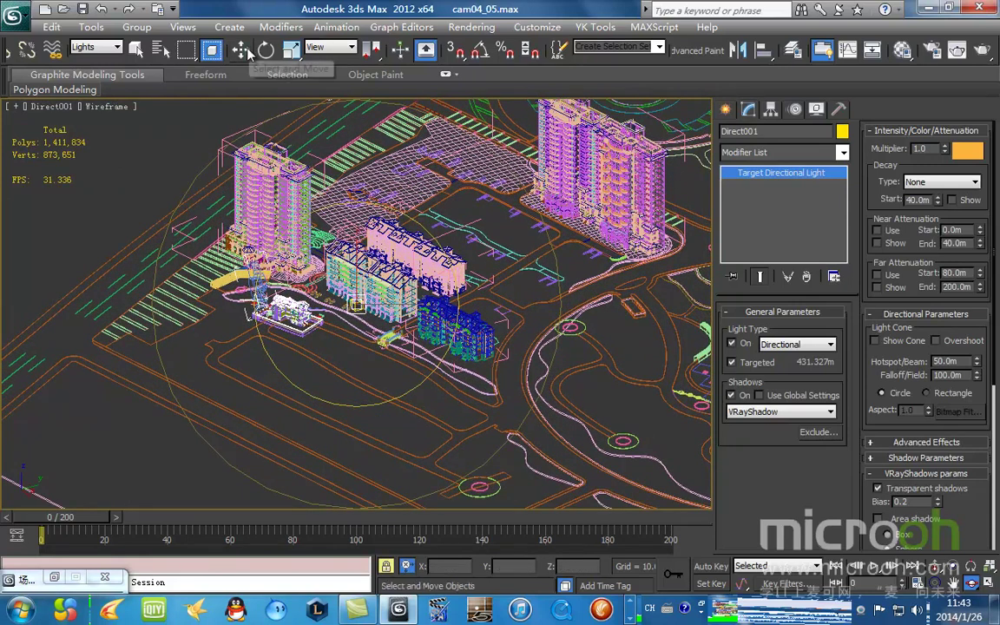
Examine the directional light's height and direction in the Front and Top views.
{"action": "key", "text": "t"}
{"action": "key", "text": "f"}
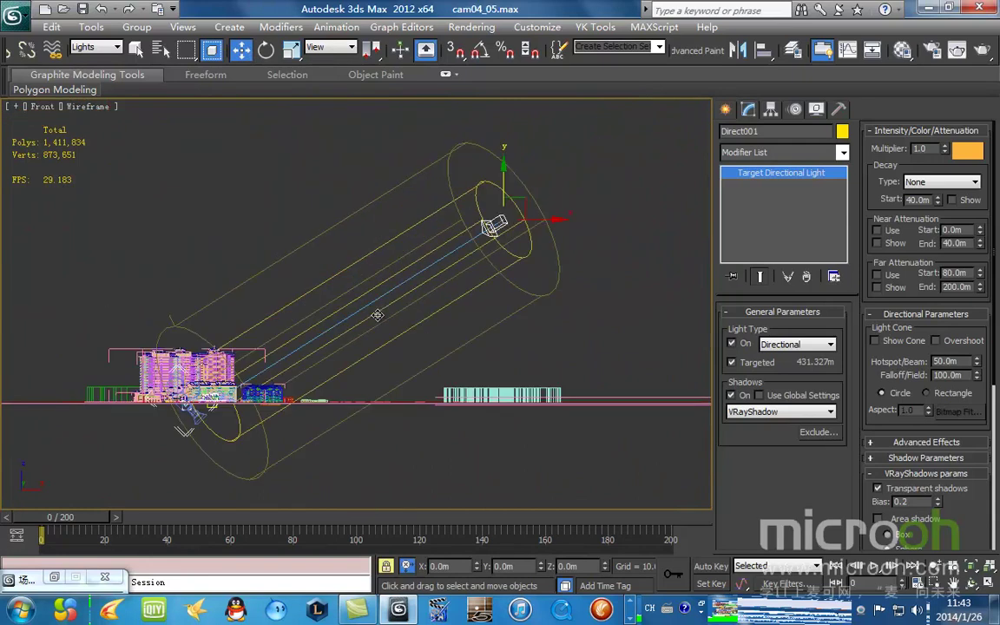
{"action": "scroll", "coordinate": [403, 306], "scroll_direction": "down", "scroll_amount": 4}
{"action": "left_click", "coordinate": [555, 243]}
{"action": "left_click", "coordinate": [475, 265]}
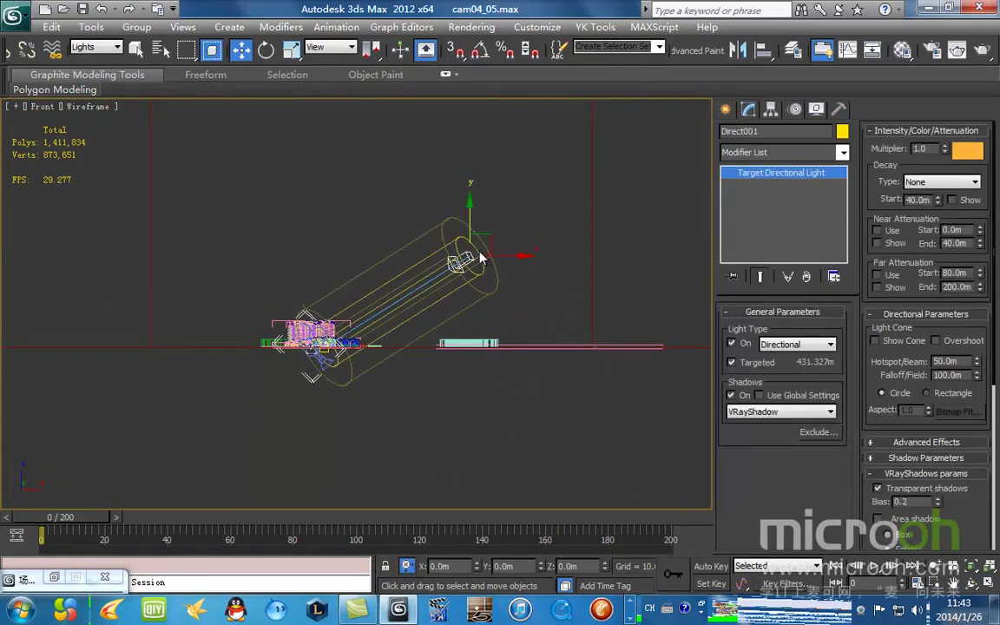
{"action": "scroll", "coordinate": [383, 332], "scroll_direction": "up", "scroll_amount": 2}
{"action": "scroll", "coordinate": [382, 330], "scroll_direction": "down", "scroll_amount": 2}
{"action": "key", "text": "t"}
{"action": "scroll", "coordinate": [486, 280], "scroll_direction": "down", "scroll_amount": 4}
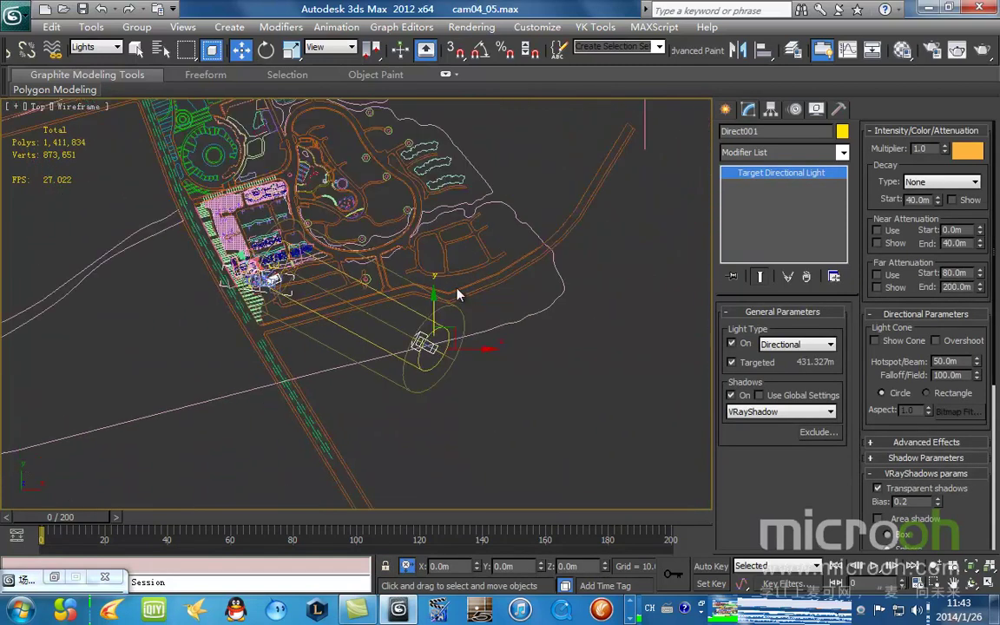
{"action": "left_click", "coordinate": [605, 433]}
{"action": "left_click", "coordinate": [423, 344]}
Switch to the Camera04 view, scrub the animation to frame 200 and bring up its last rendered frame.
{"action": "key", "text": "c"}
{"action": "left_click_drag", "start_coordinate": [28, 526], "coordinate": [646, 519]}
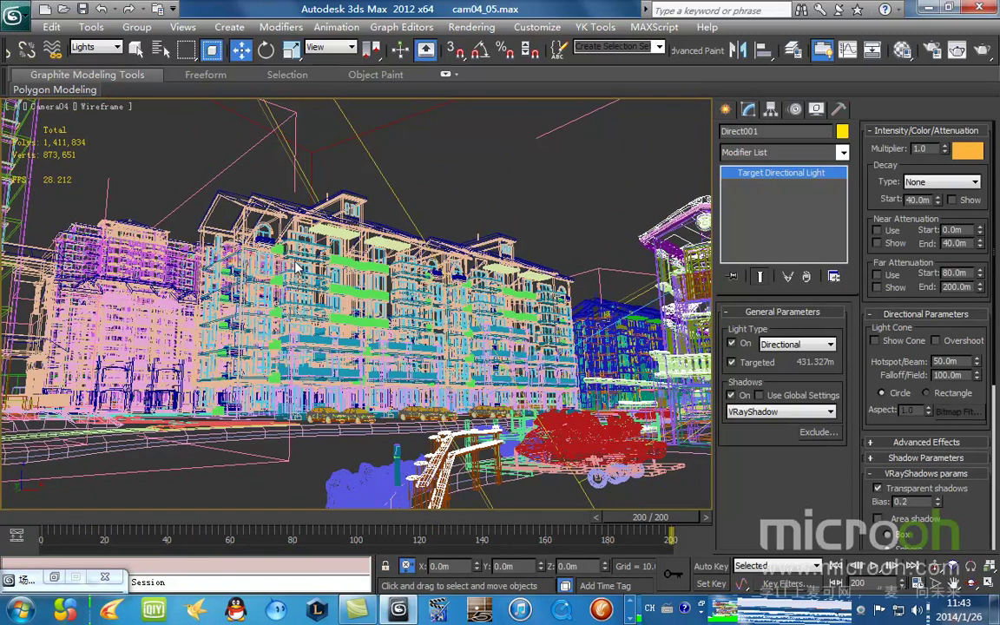
{"action": "key", "text": "F3"}
{"action": "key", "text": "F3"}
{"action": "left_click", "coordinate": [447, 27]}
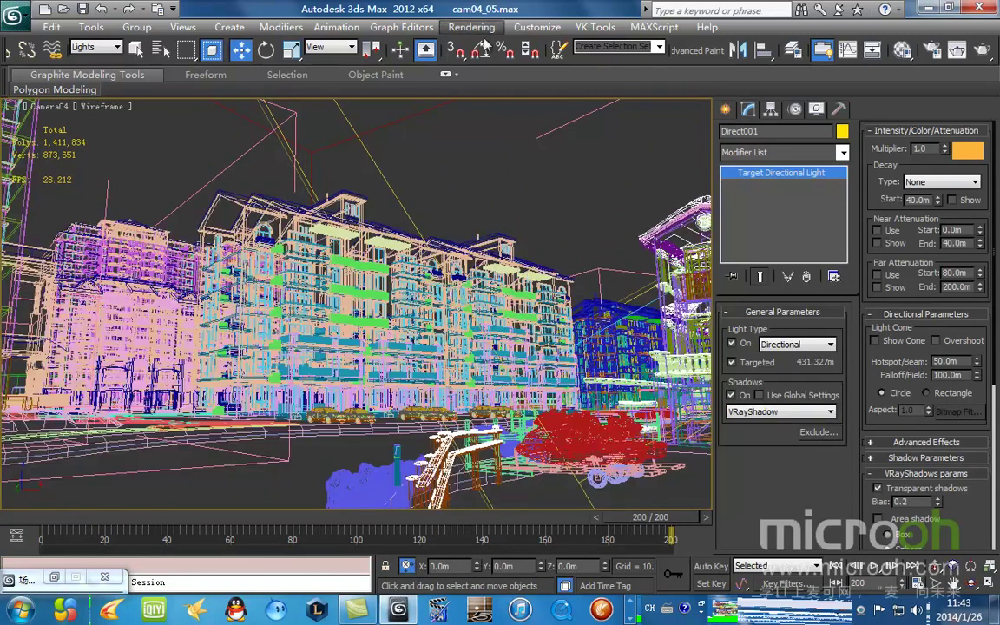
{"action": "left_click", "coordinate": [473, 79]}
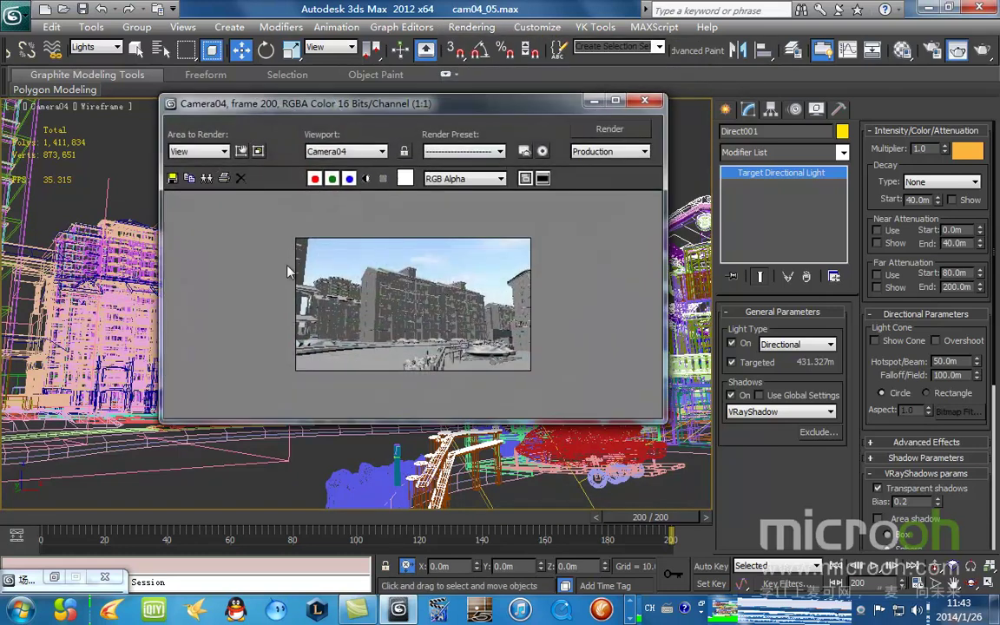
Clone the earlier grey render for comparison and render frame 200 from Camera04 with the directional light.
{"action": "left_click", "coordinate": [188, 178]}
{"action": "mouse_move", "coordinate": [512, 192]}
{"action": "left_mouse_down"}
{"action": "mouse_move", "coordinate": [354, 379]}
{"action": "mouse_move", "coordinate": [362, 376]}
{"action": "left_mouse_up"}
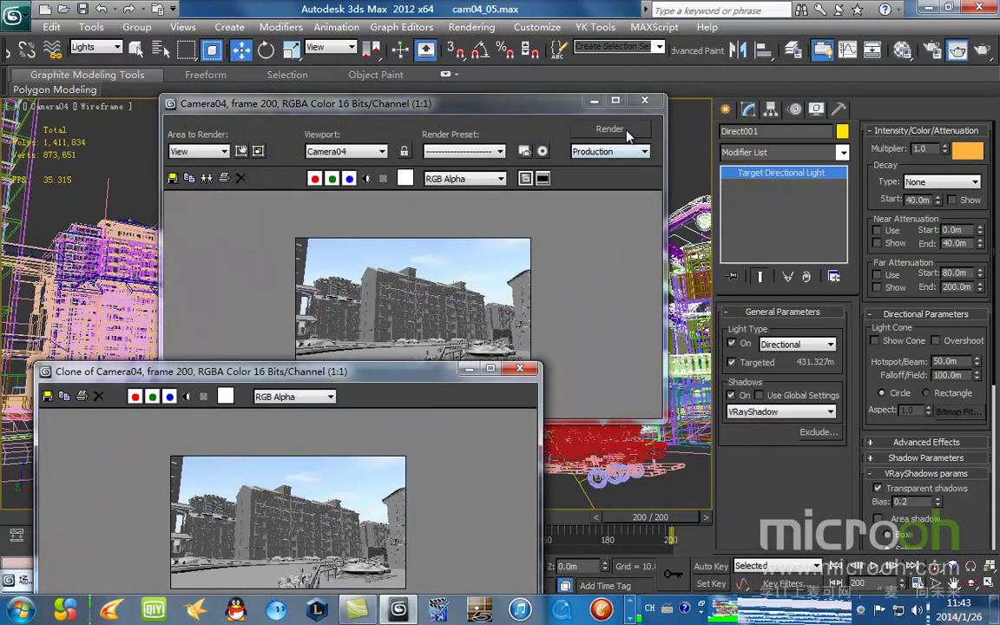
{"action": "left_click", "coordinate": [609, 128]}
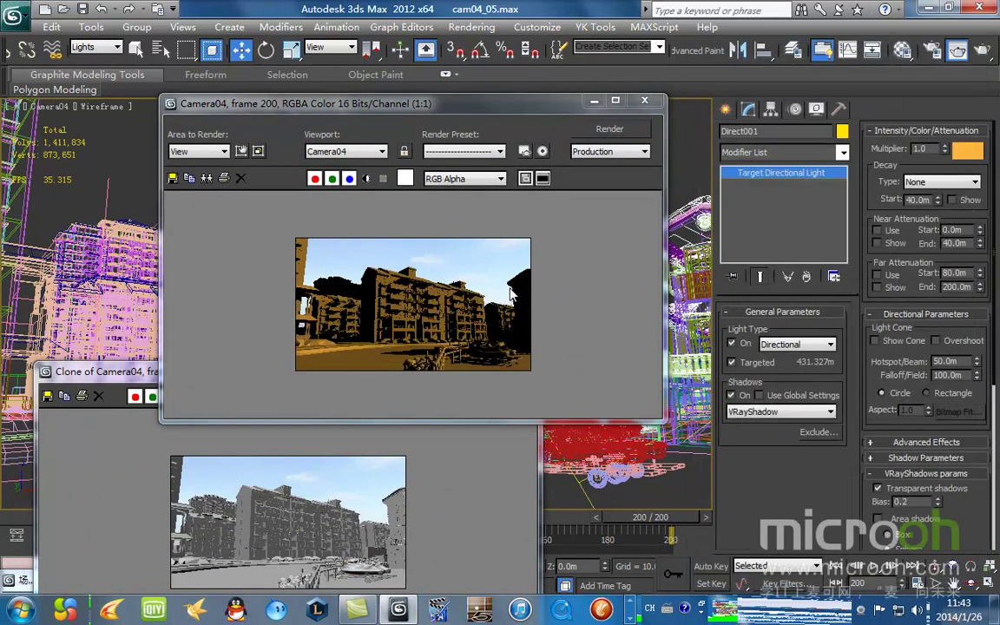
Enlarge the render to 2:1, inspect the sunlight and shadows on the buildings, and move the render aside.
{"action": "scroll", "coordinate": [406, 326], "scroll_direction": "up", "scroll_amount": 1}
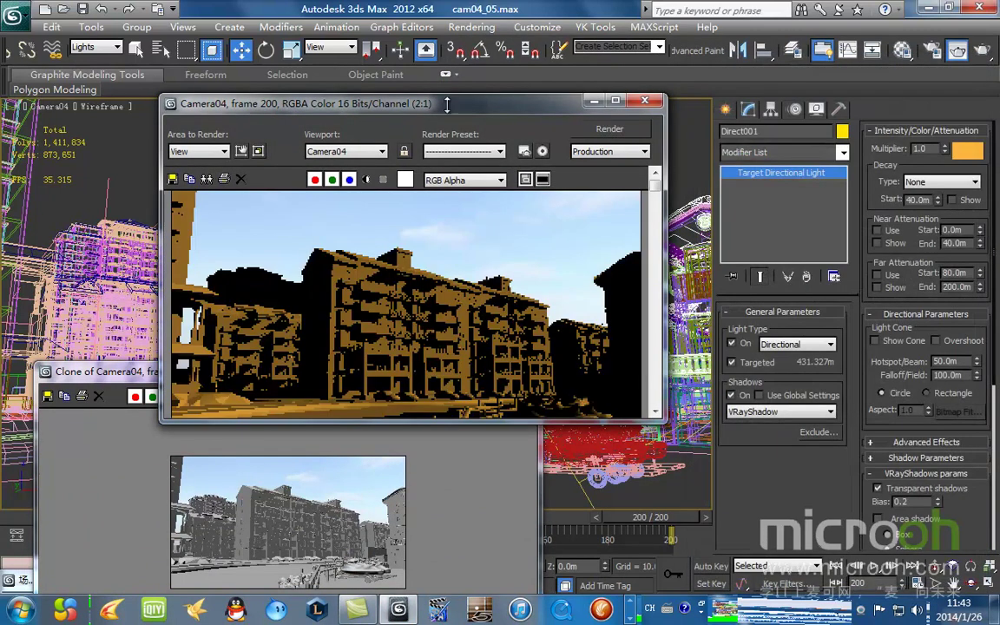
{"action": "left_click_drag", "start_coordinate": [473, 115], "coordinate": [395, 80]}
{"action": "left_click_drag", "start_coordinate": [580, 385], "coordinate": [733, 460]}
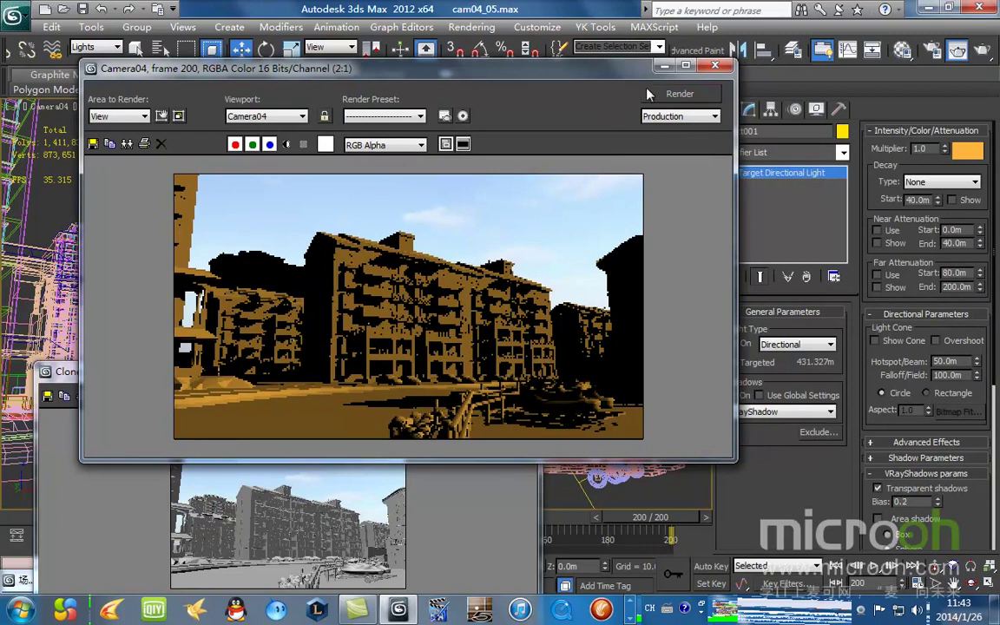
{"action": "left_click_drag", "start_coordinate": [564, 66], "coordinate": [389, 97]}
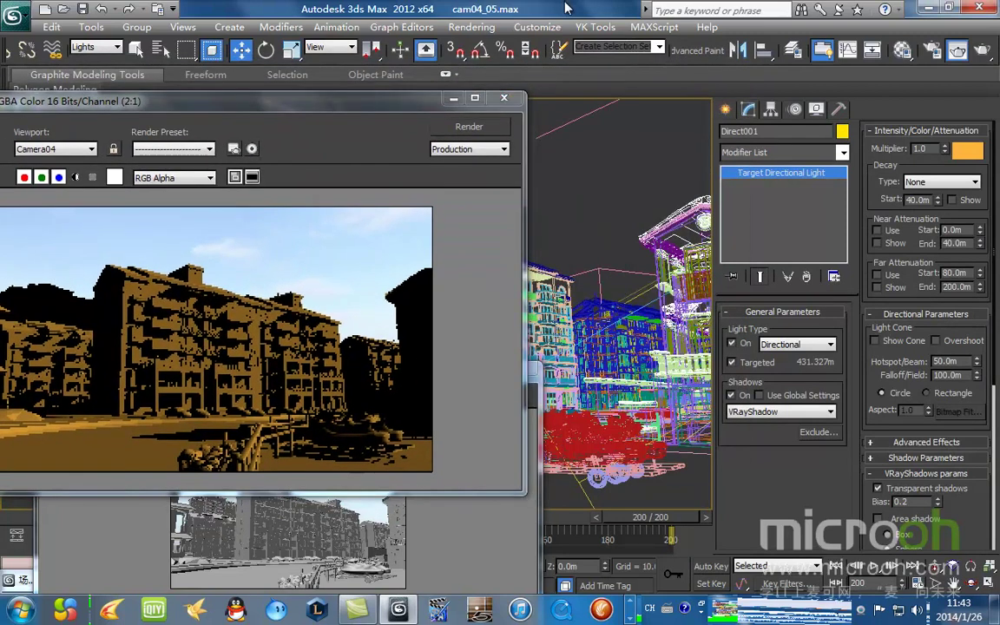
Turn on the V-Ray GI Environment (skylight) override and indirect illumination in the render setup.
{"action": "left_click", "coordinate": [471, 27]}
{"action": "left_click", "coordinate": [599, 65]}
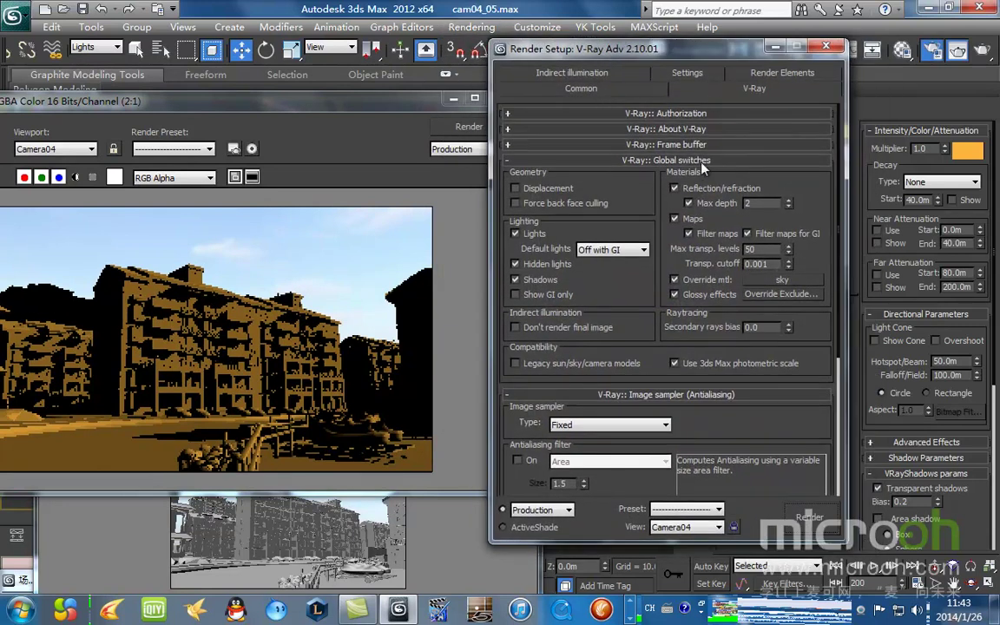
{"action": "scroll", "coordinate": [727, 272], "scroll_direction": "down", "scroll_amount": 5}
{"action": "left_click", "coordinate": [513, 363]}
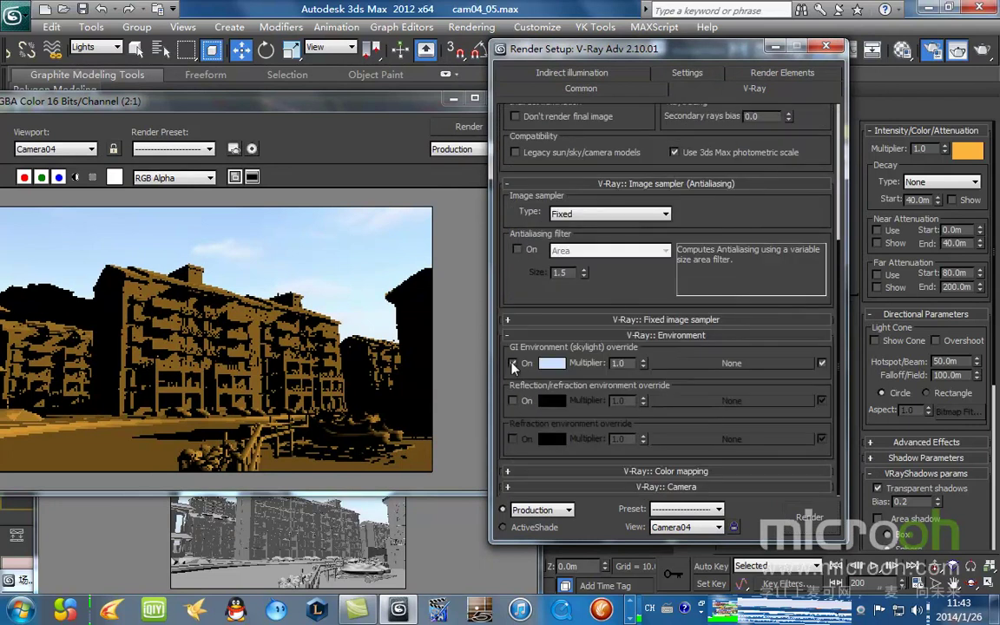
{"action": "left_click", "coordinate": [513, 363]}
{"action": "left_click", "coordinate": [580, 73]}
{"action": "left_click", "coordinate": [511, 133]}
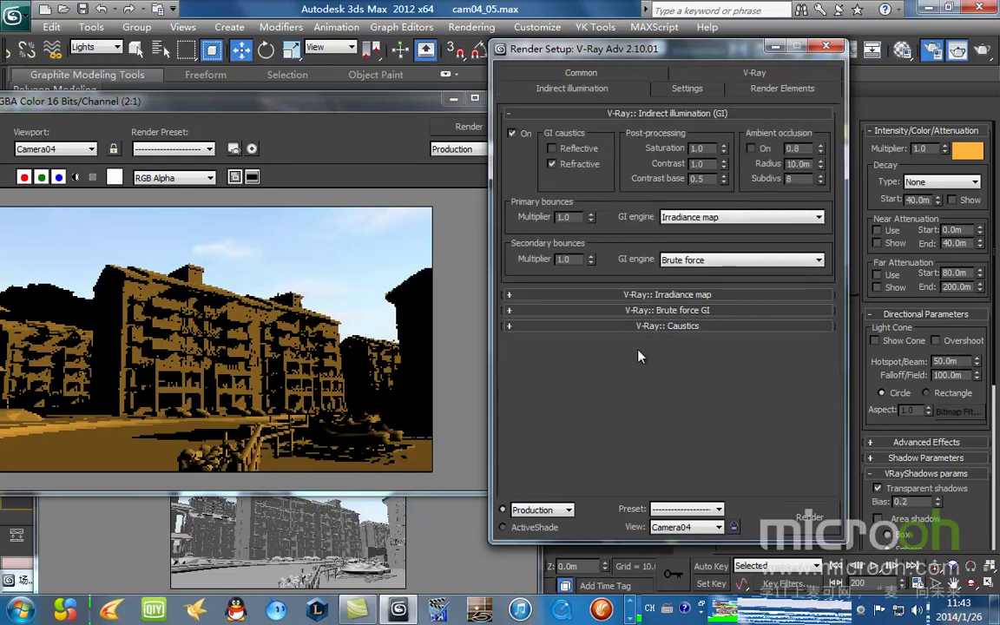
Set the irradiance map to the Custom preset with min and max rate -4, HSph. subdivs 20, and calculation phase and direct light shown.
{"action": "left_click", "coordinate": [704, 295]}
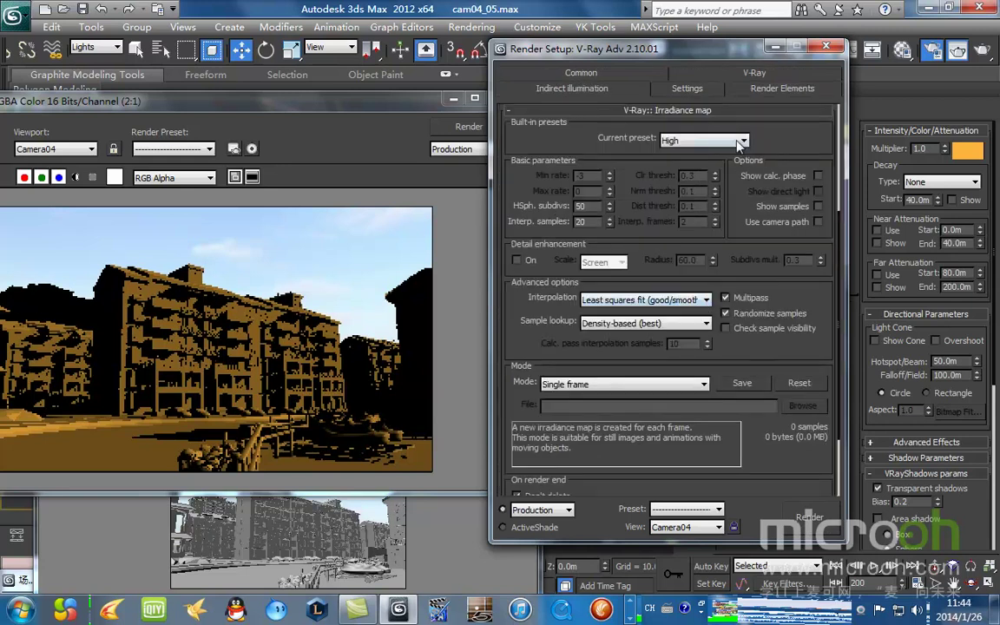
{"action": "left_click", "coordinate": [714, 141]}
{"action": "left_click", "coordinate": [717, 154]}
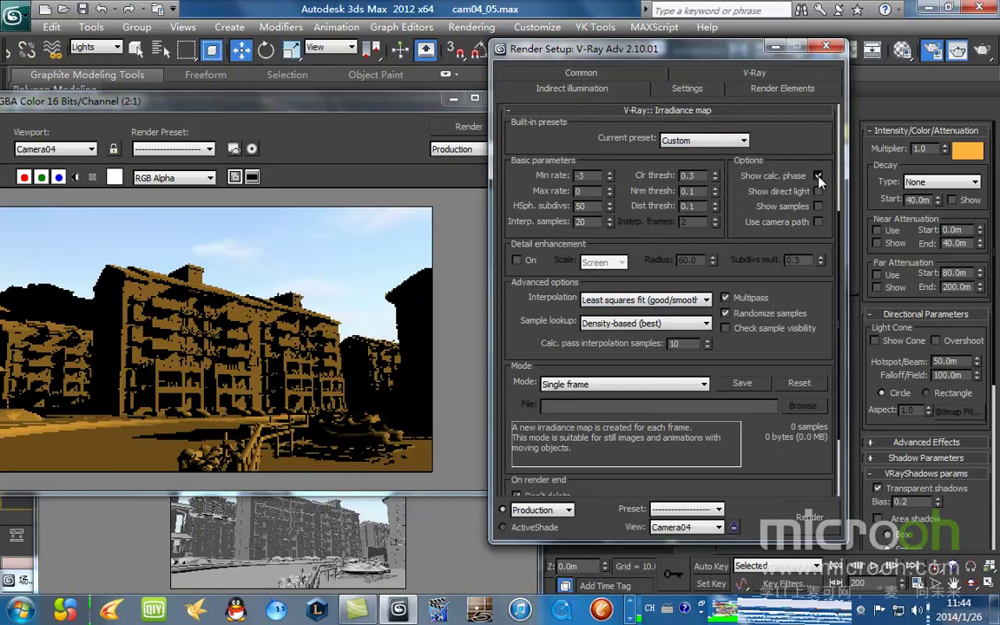
{"action": "left_click", "coordinate": [817, 176]}
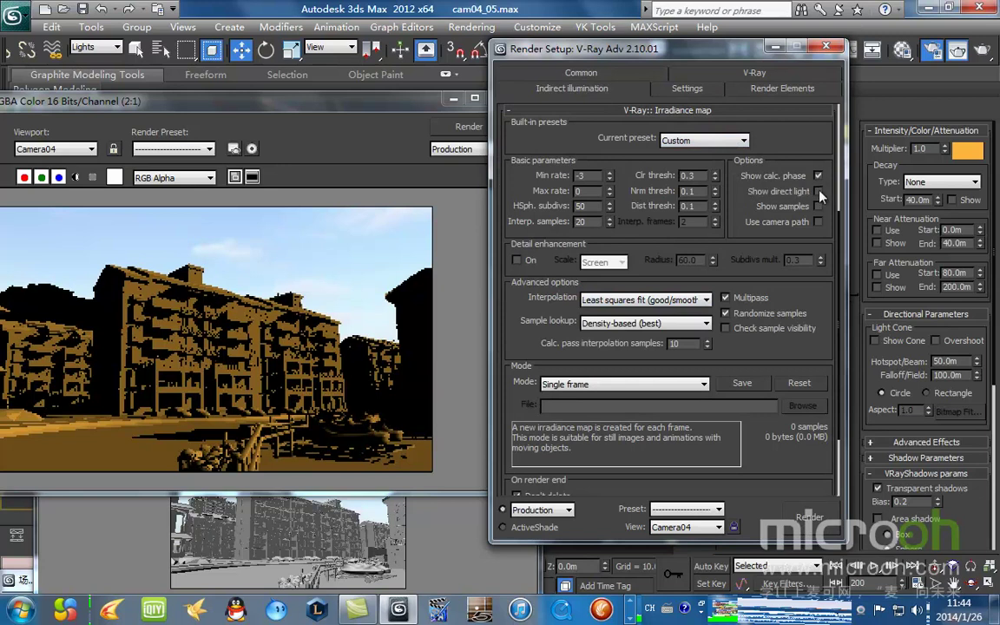
{"action": "left_click", "coordinate": [610, 194]}
{"action": "left_click", "coordinate": [610, 194]}
{"action": "left_click_drag", "start_coordinate": [594, 206], "coordinate": [575, 206]}
{"action": "left_click_drag", "start_coordinate": [653, 58], "coordinate": [772, 61]}
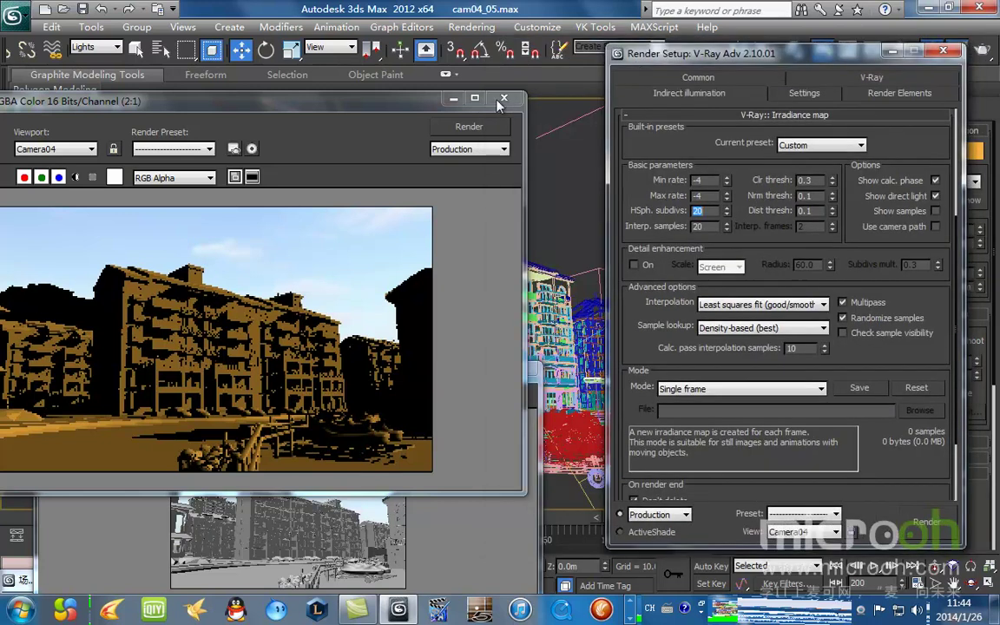
Render frame 200 from Camera04 with global illumination and clone the result for comparison.
{"action": "left_click_drag", "start_coordinate": [355, 98], "coordinate": [579, 61]}
{"action": "left_click", "coordinate": [691, 90]}
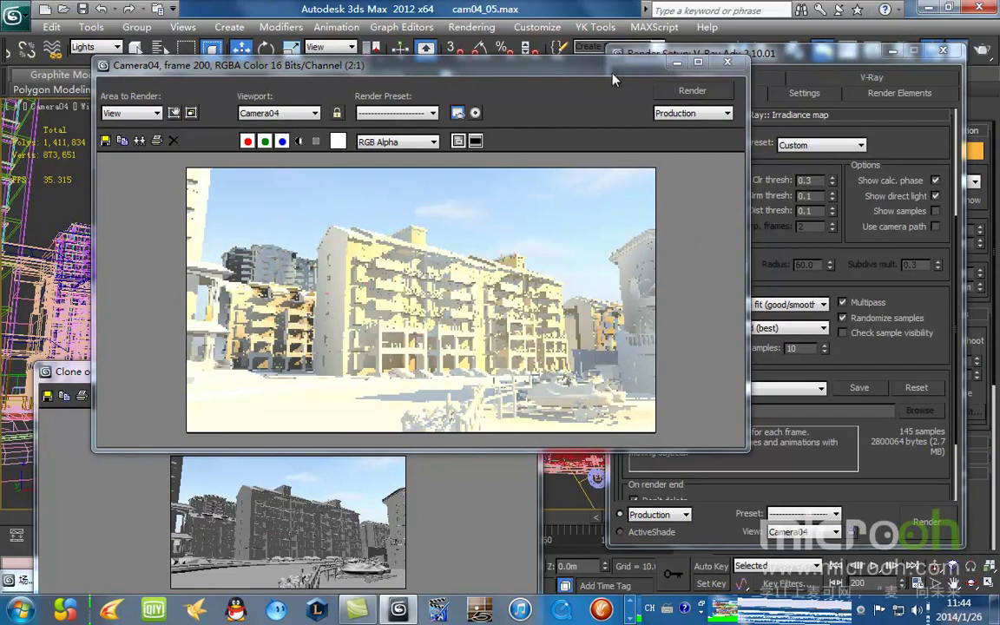
{"action": "left_click_drag", "start_coordinate": [612, 80], "coordinate": [552, 62]}
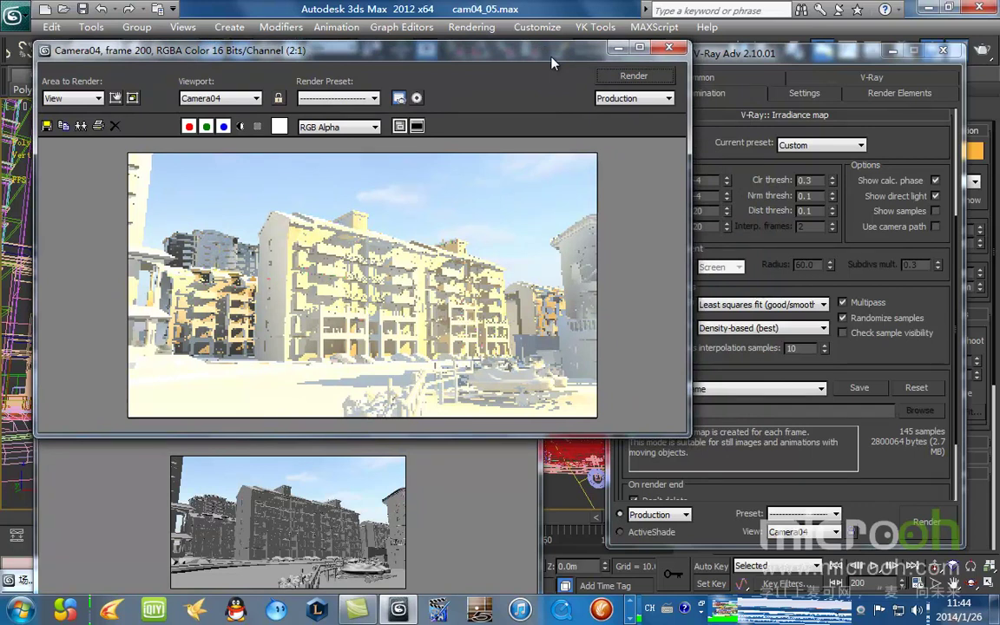
{"action": "left_click_drag", "start_coordinate": [769, 56], "coordinate": [688, 89]}
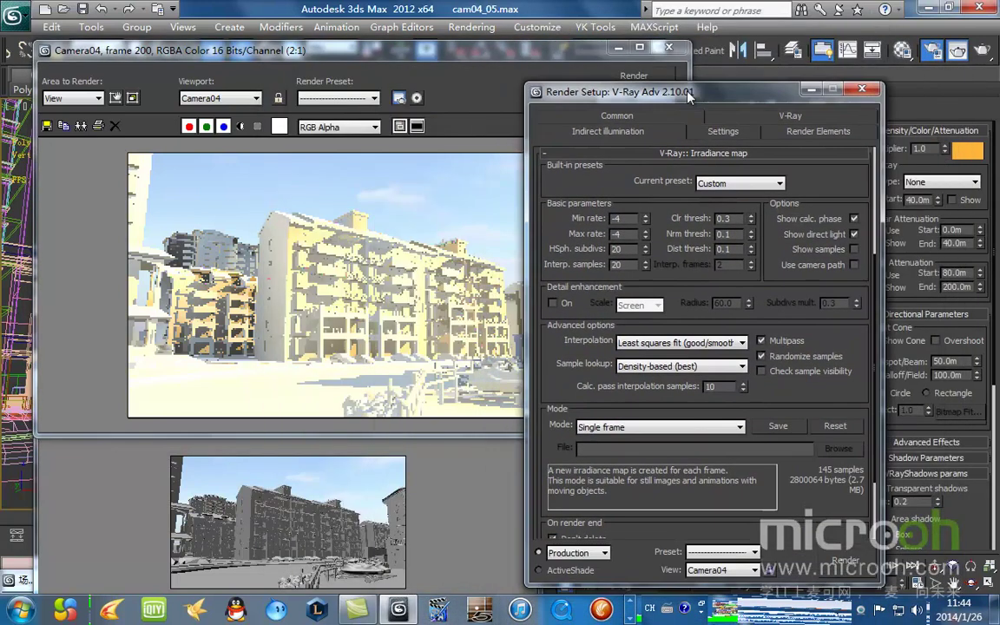
{"action": "left_click_drag", "start_coordinate": [326, 48], "coordinate": [314, 27]}
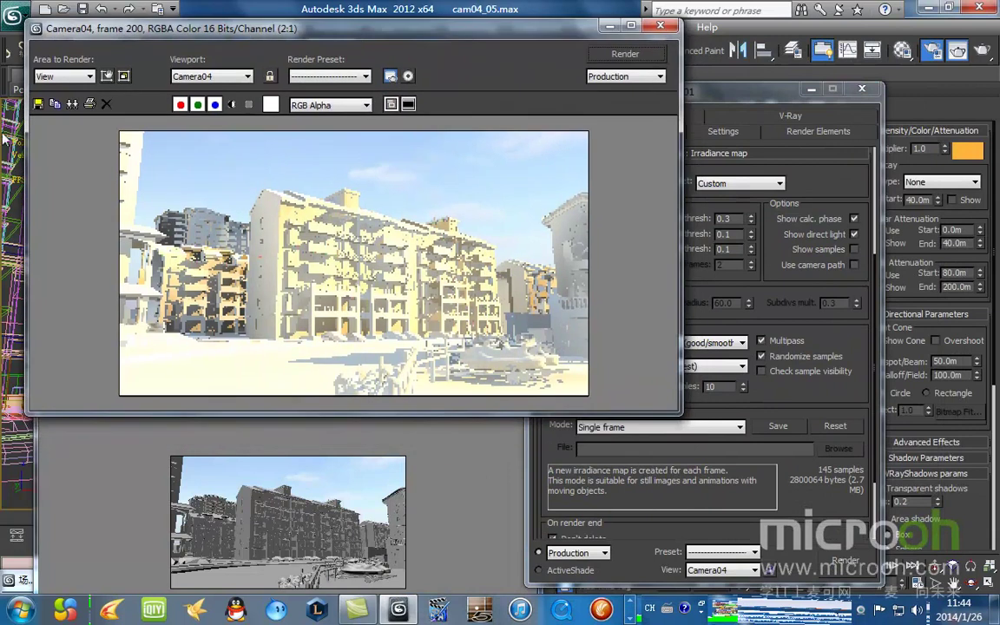
{"action": "left_click", "coordinate": [55, 103]}
{"action": "left_click_drag", "start_coordinate": [449, 156], "coordinate": [294, 345]}
Lower the directional light colour's saturation to 78 and render frame 200 again.
{"action": "left_click", "coordinate": [968, 150]}
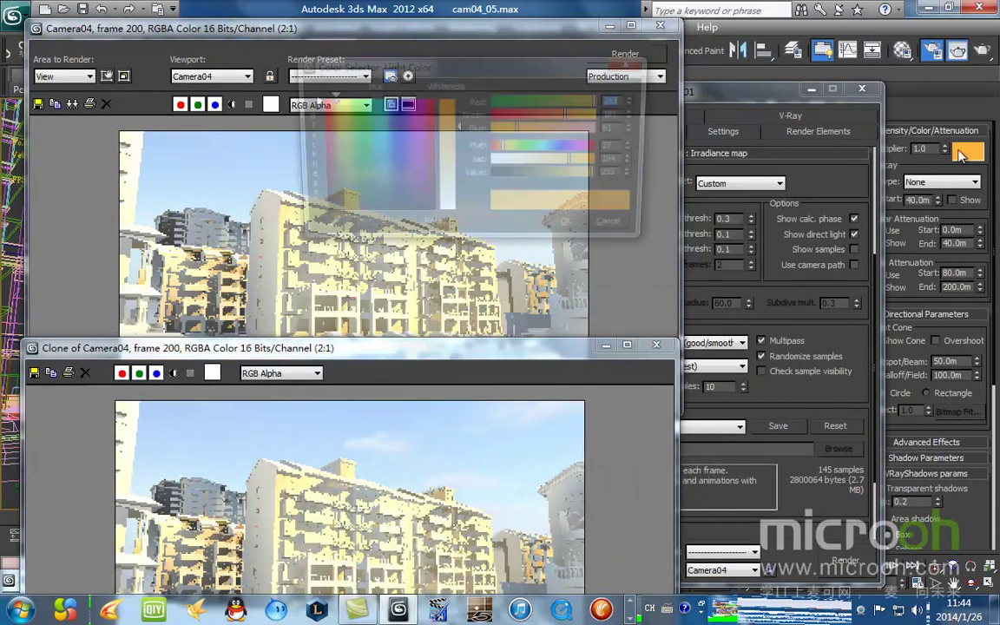
{"action": "left_click_drag", "start_coordinate": [469, 66], "coordinate": [600, 132]}
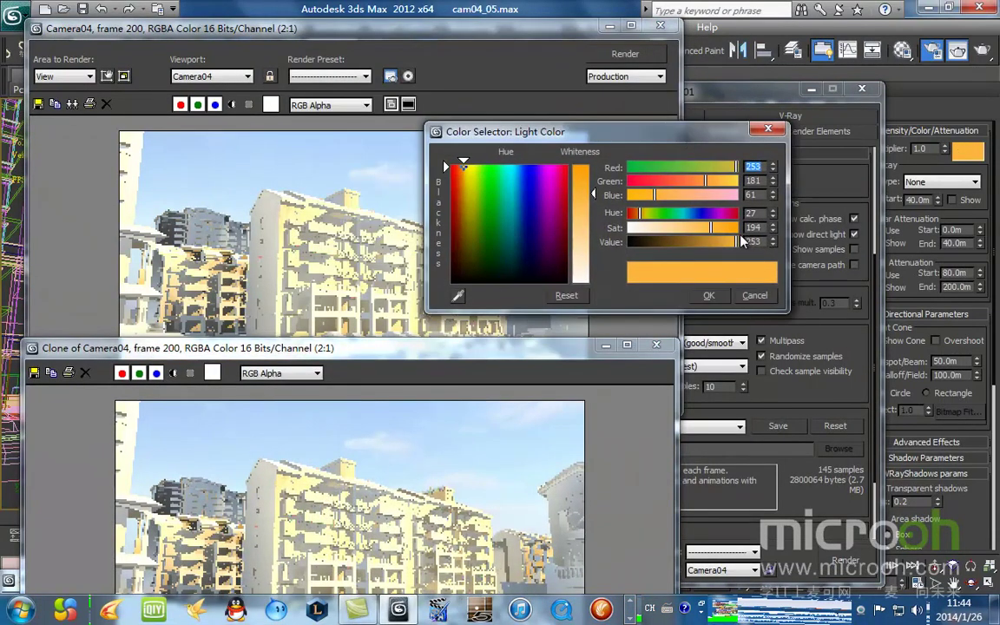
{"action": "left_click_drag", "start_coordinate": [715, 234], "coordinate": [673, 231]}
{"action": "left_click_drag", "start_coordinate": [690, 145], "coordinate": [792, 188]}
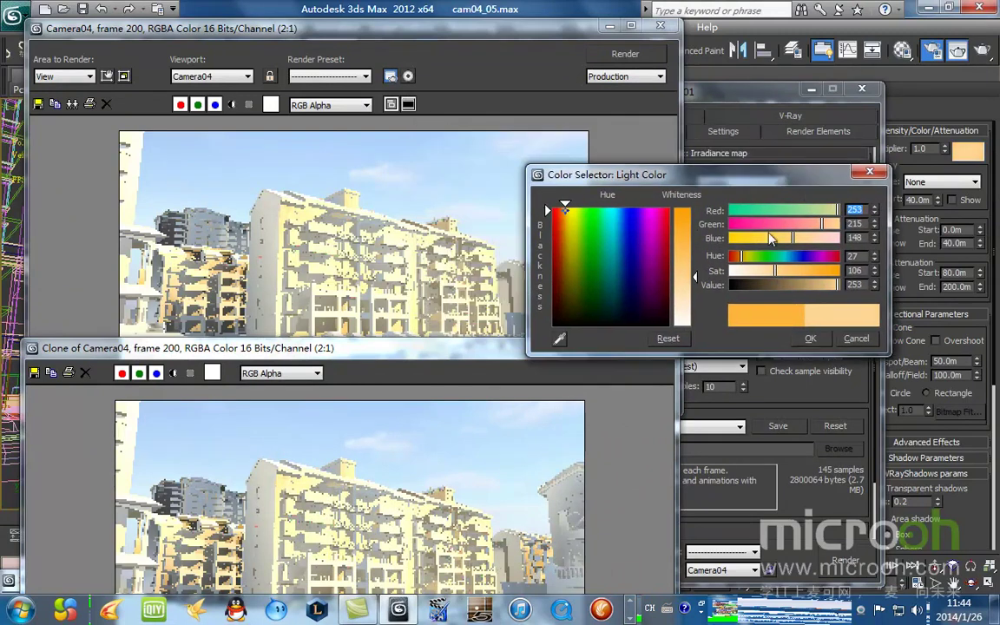
{"action": "left_click_drag", "start_coordinate": [784, 275], "coordinate": [766, 284]}
{"action": "left_click", "coordinate": [623, 54]}
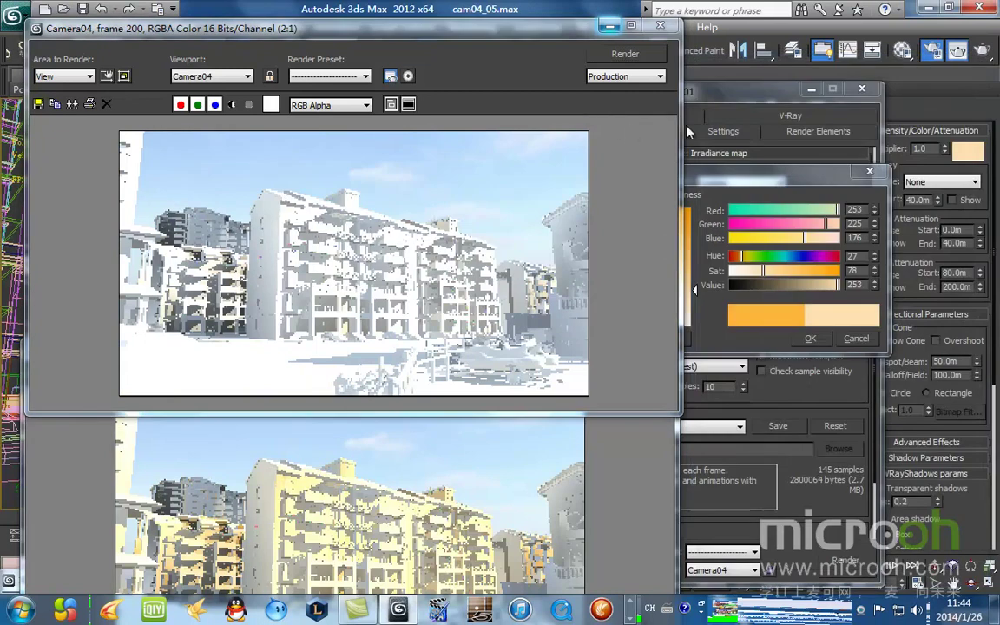
Move the render setup out of the way and raise the light colour's saturation to 128.
{"action": "left_click", "coordinate": [763, 110]}
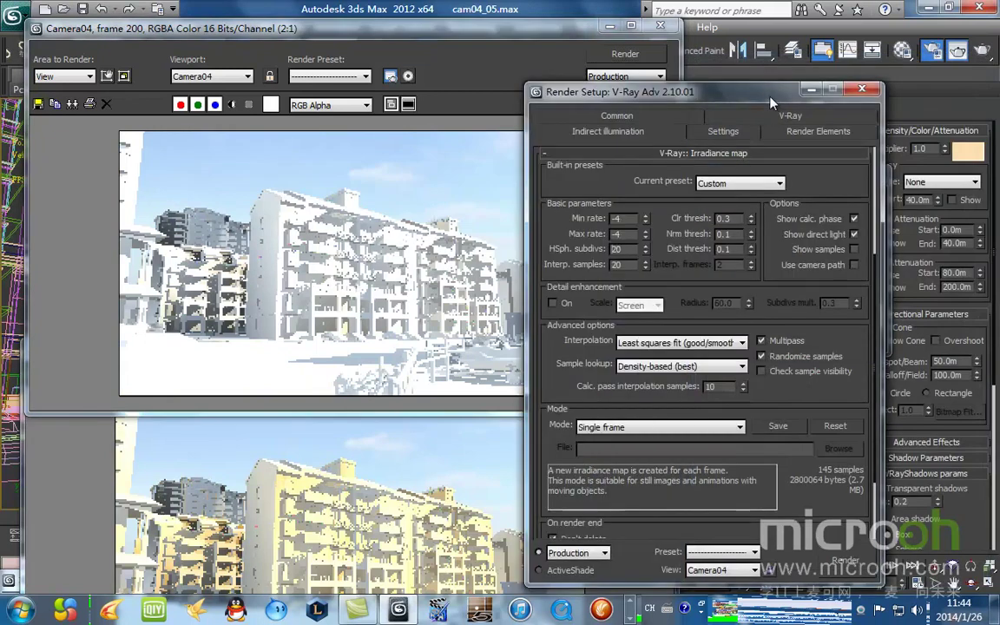
{"action": "left_click_drag", "start_coordinate": [777, 111], "coordinate": [785, 352]}
{"action": "left_click", "coordinate": [766, 177]}
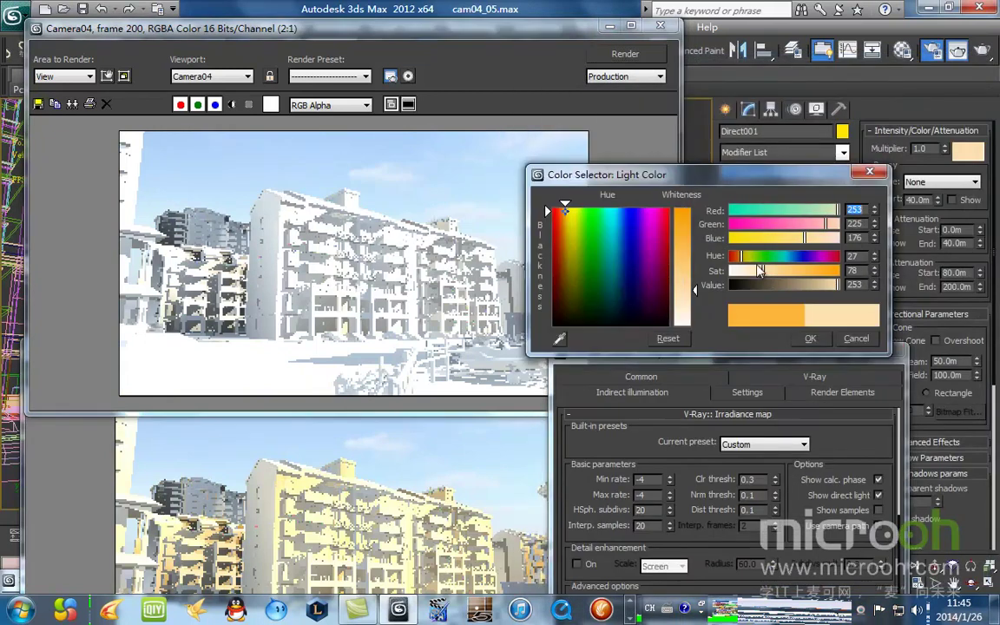
{"action": "left_click", "coordinate": [768, 270]}
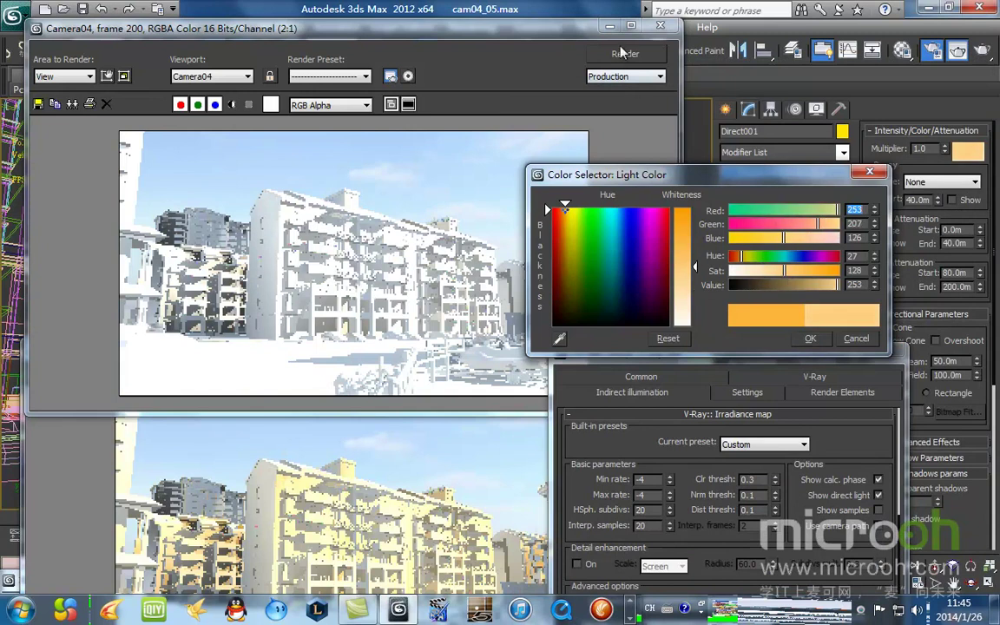
Render frame 200 from Camera04 with the more saturated light colour and accept that colour.
{"action": "left_click", "coordinate": [632, 54]}
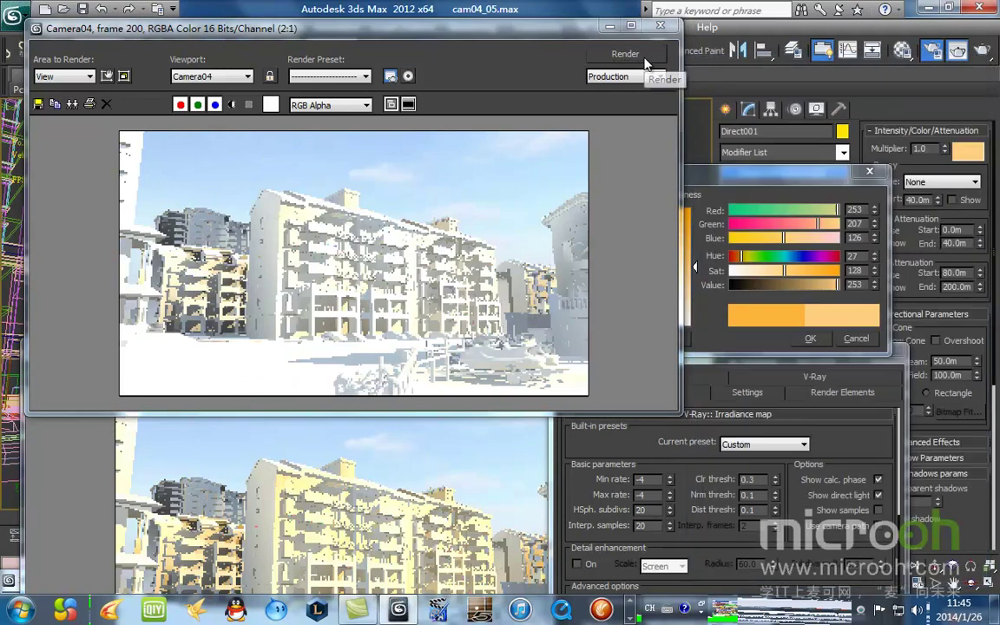
{"action": "left_click_drag", "start_coordinate": [742, 173], "coordinate": [712, 90]}
{"action": "left_click", "coordinate": [785, 256]}
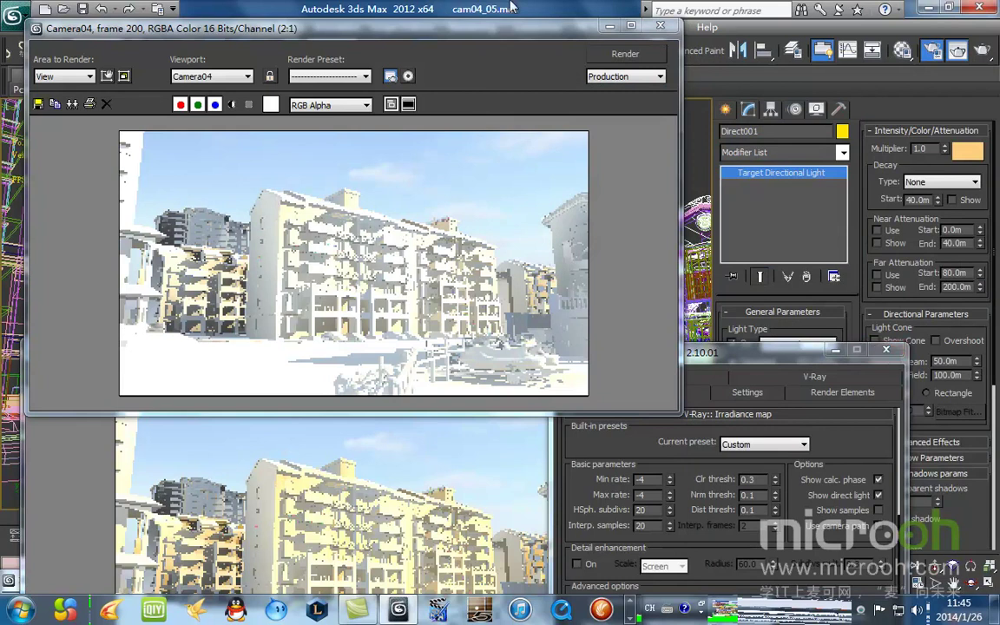
Set the diffuse colour's value to 180 for the first material in the third sample row.
{"action": "left_click_drag", "start_coordinate": [764, 354], "coordinate": [659, 132]}
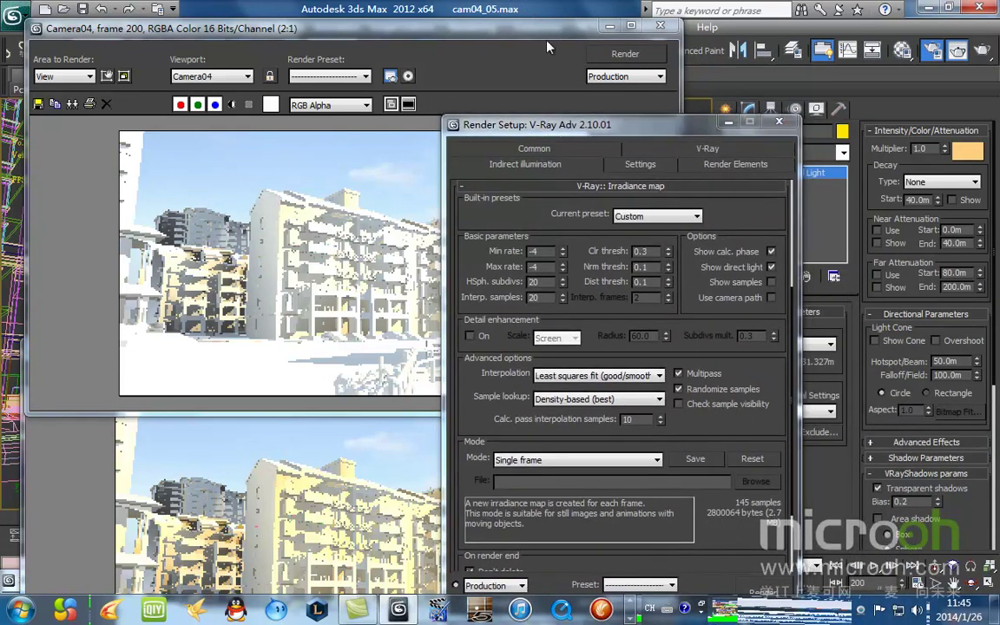
{"action": "key", "text": "m"}
{"action": "left_click_drag", "start_coordinate": [512, 166], "coordinate": [713, 13]}
{"action": "left_click", "coordinate": [589, 181]}
{"action": "left_click", "coordinate": [659, 370]}
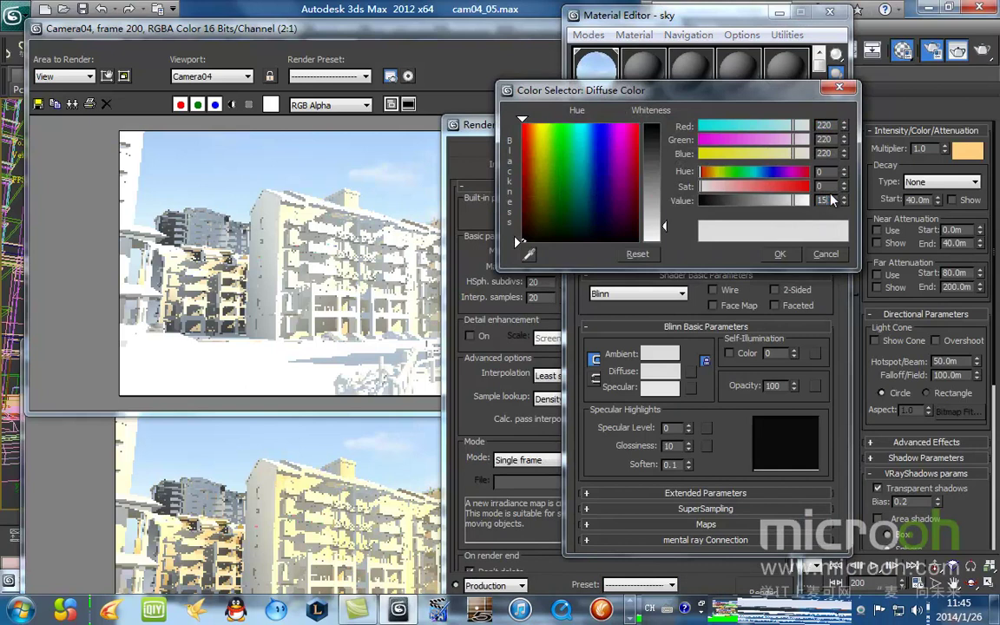
{"action": "key", "text": "Return"}
{"action": "type", "text": "180"}
{"action": "key", "text": "Return"}
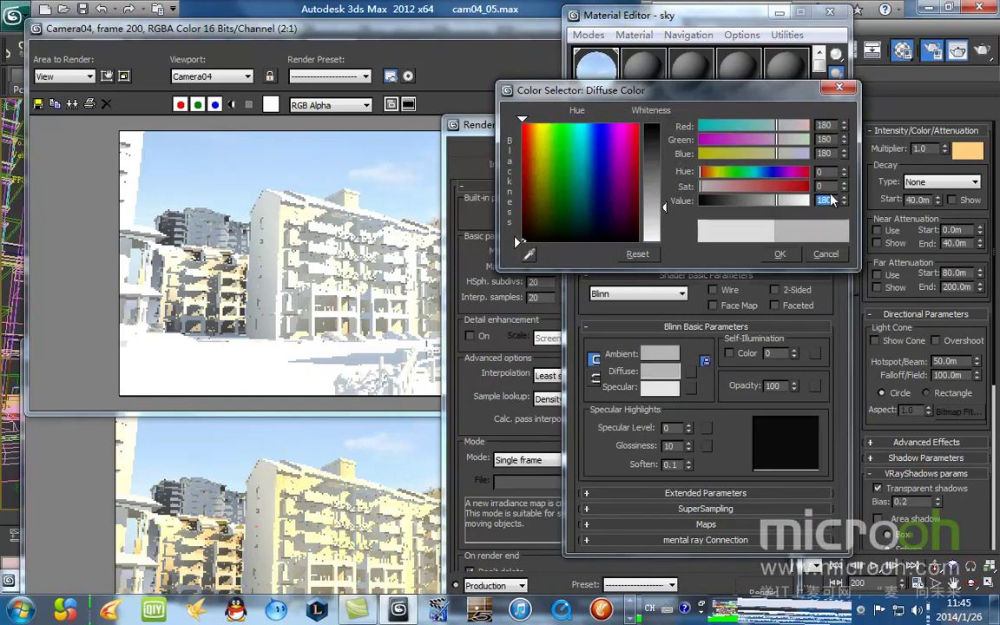
Render frame 200 again with the darker diffuse colour, accept the colour and minimize the material editor.
{"action": "left_click", "coordinate": [478, 54]}
{"action": "left_click", "coordinate": [643, 57]}
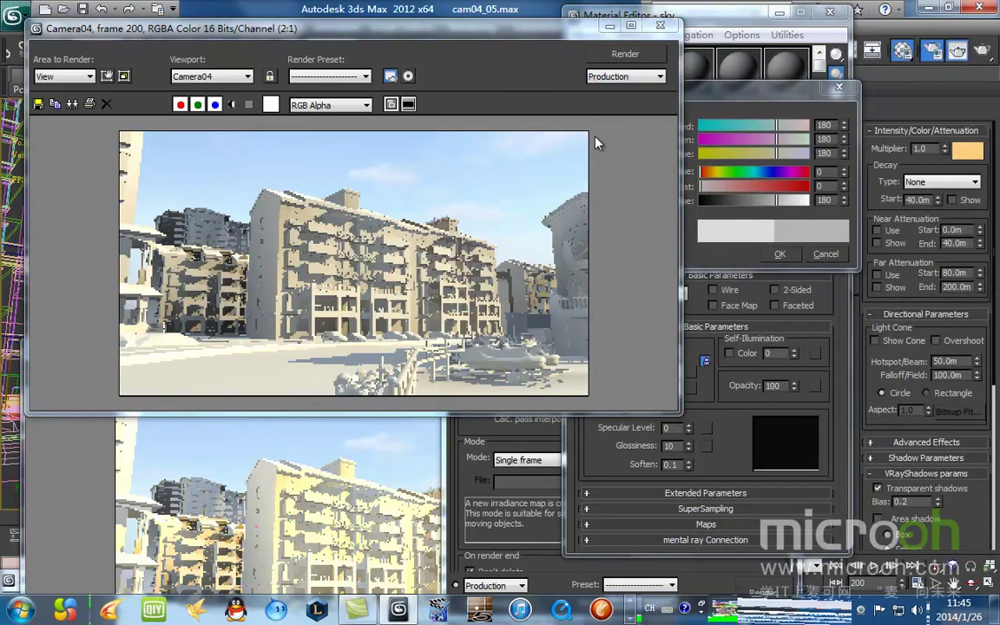
{"action": "left_click", "coordinate": [820, 289]}
{"action": "left_click", "coordinate": [788, 254]}
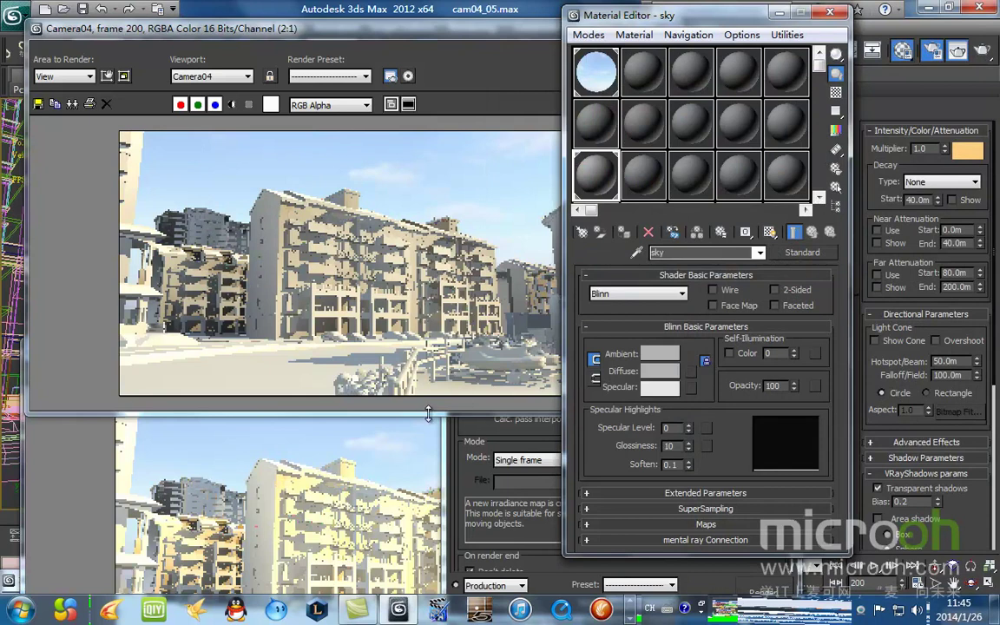
{"action": "left_click", "coordinate": [779, 13]}
{"action": "left_click", "coordinate": [701, 211]}
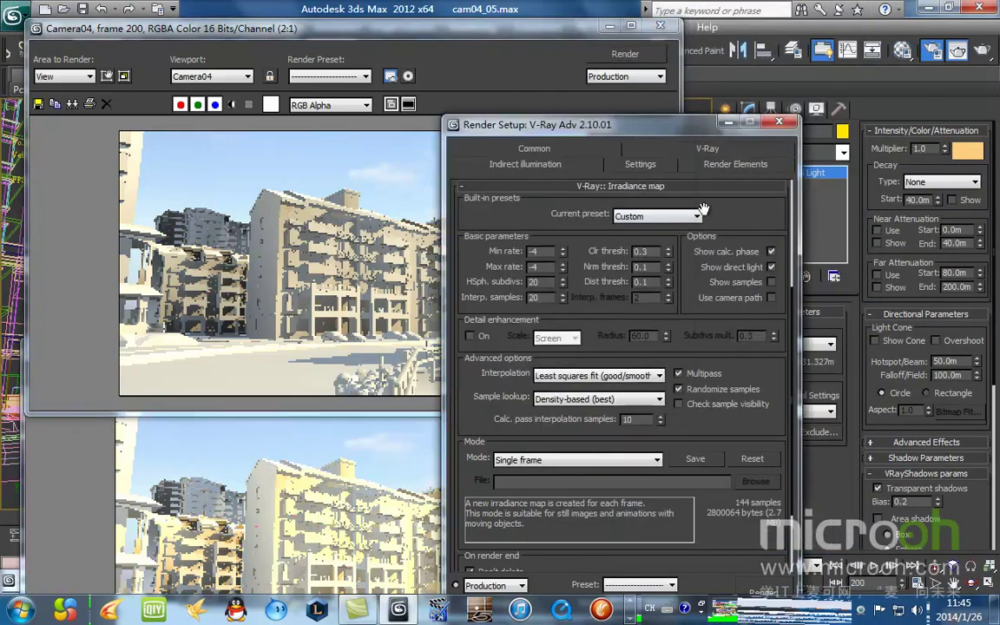
Close the outdated render clones and clone the current frame 200 render, parking the copy out of the way.
{"action": "left_click", "coordinate": [655, 103]}
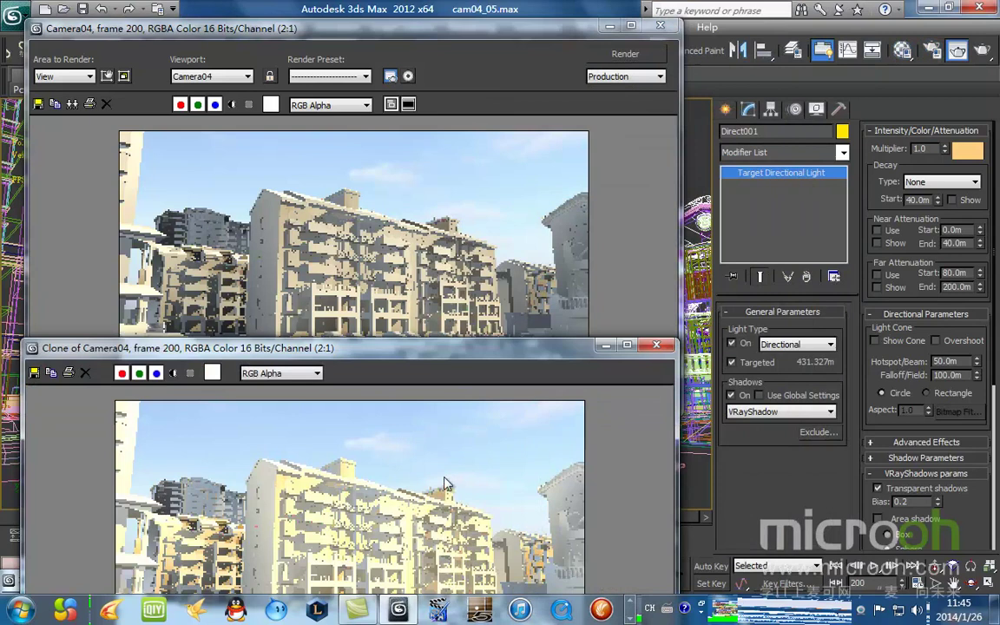
{"action": "left_click", "coordinate": [658, 346]}
{"action": "left_click", "coordinate": [73, 103]}
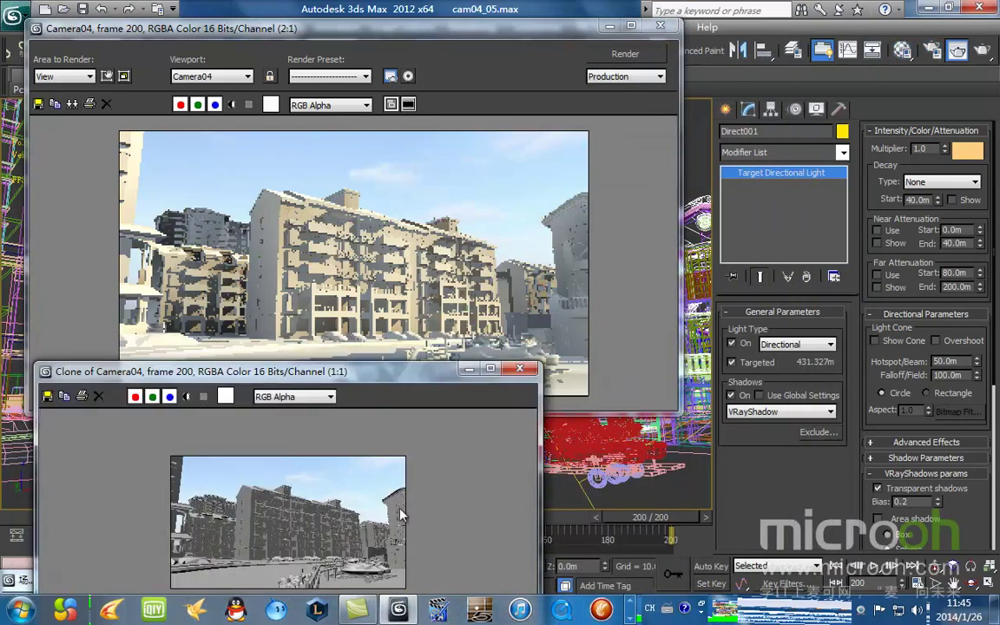
{"action": "left_click", "coordinate": [520, 369]}
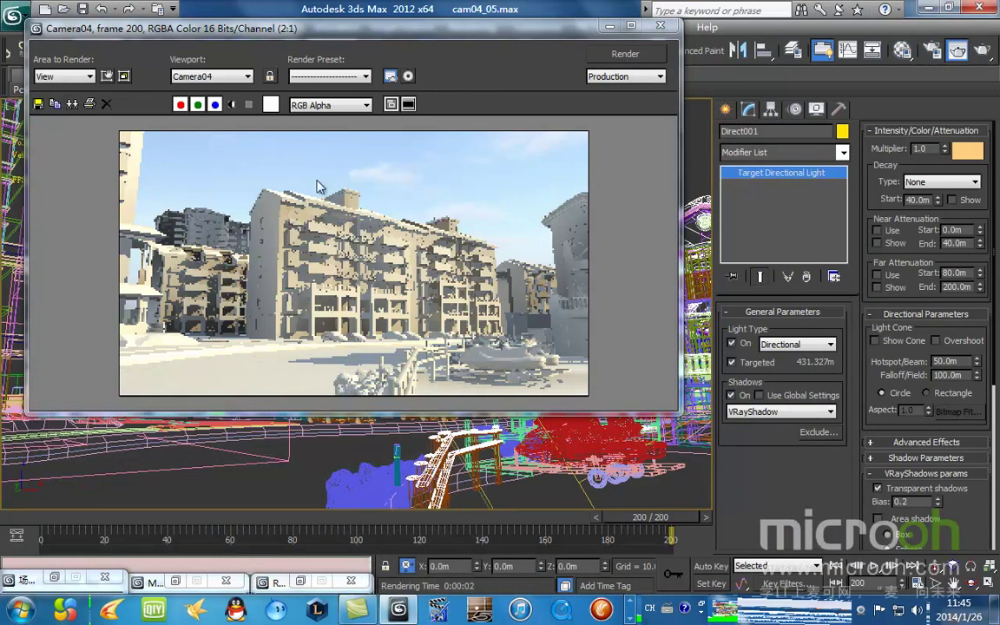
{"action": "left_click", "coordinate": [71, 103]}
{"action": "left_click_drag", "start_coordinate": [596, 174], "coordinate": [163, 535]}
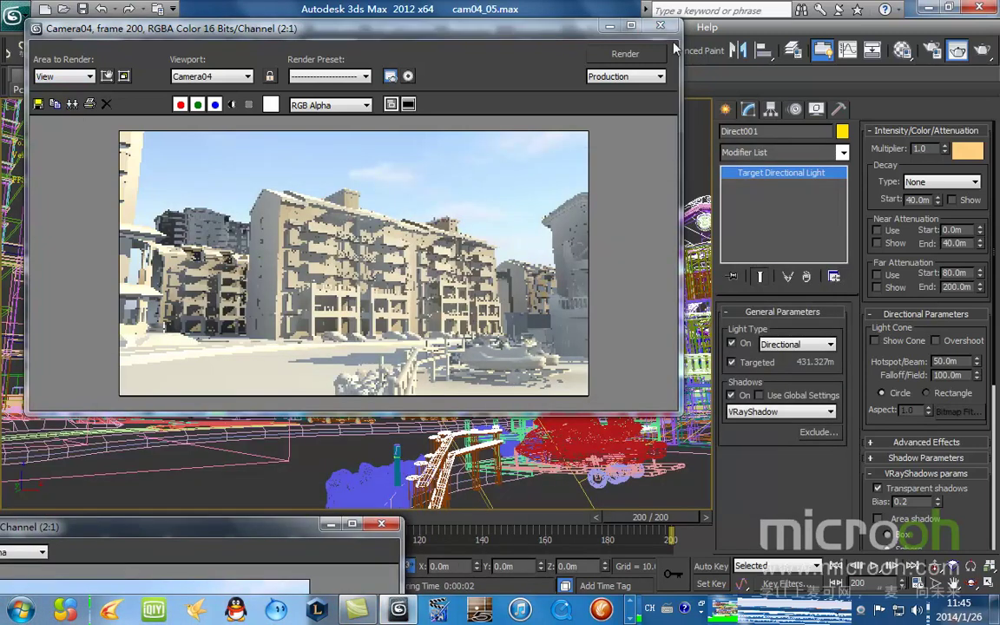
In the Top view, clone the directional light as an independent Copy placed north-east of the buildings.
{"action": "left_click", "coordinate": [610, 25]}
{"action": "key", "text": "t"}
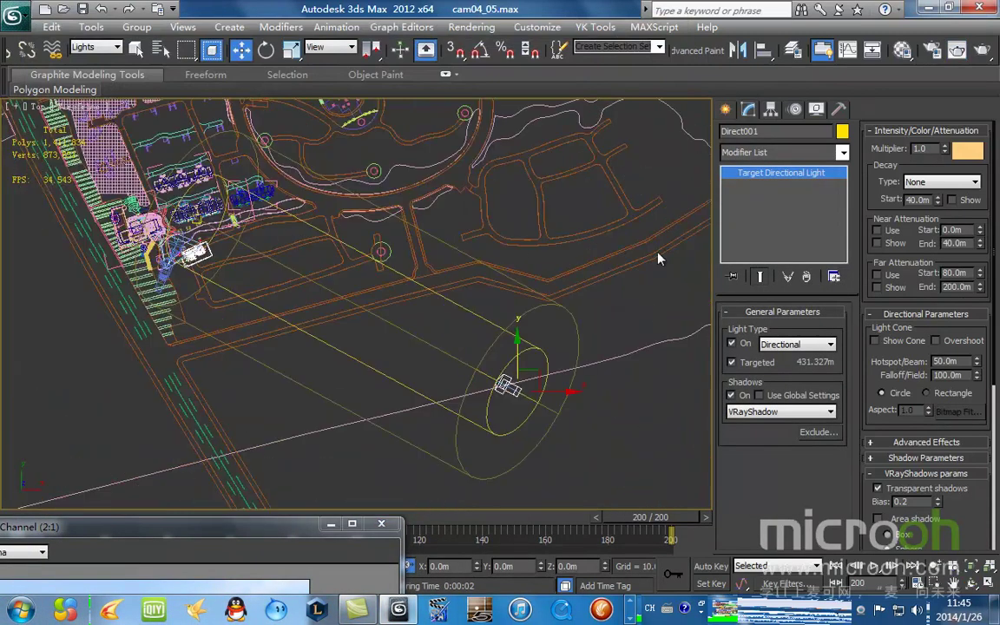
{"action": "left_click", "coordinate": [649, 305]}
{"action": "left_click", "coordinate": [503, 383]}
{"action": "scroll", "coordinate": [531, 385], "scroll_direction": "down", "scroll_amount": 3}
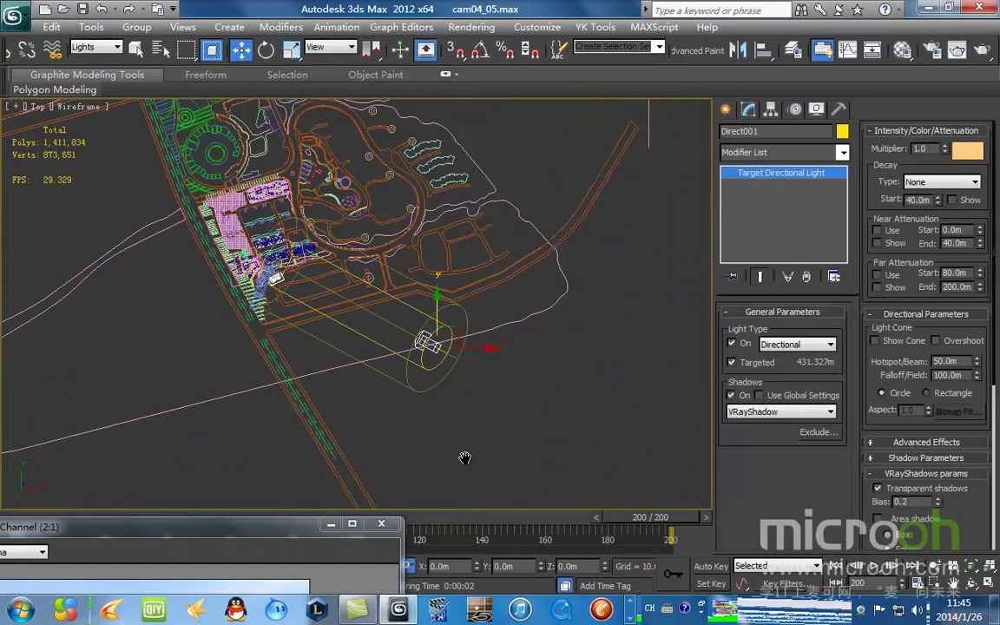
{"action": "scroll", "coordinate": [457, 415], "scroll_direction": "up", "scroll_amount": 3}
{"action": "middle_click_drag", "start_coordinate": [589, 466], "coordinate": [514, 453]}
{"action": "mouse_move", "coordinate": [627, 469]}
{"action": "left_mouse_down", "text": "shift"}
{"action": "mouse_move", "coordinate": [600, 330]}
{"action": "mouse_move", "coordinate": [497, 58]}
{"action": "left_mouse_up", "text": "shift"}
{"action": "key", "text": "ctrl+v"}
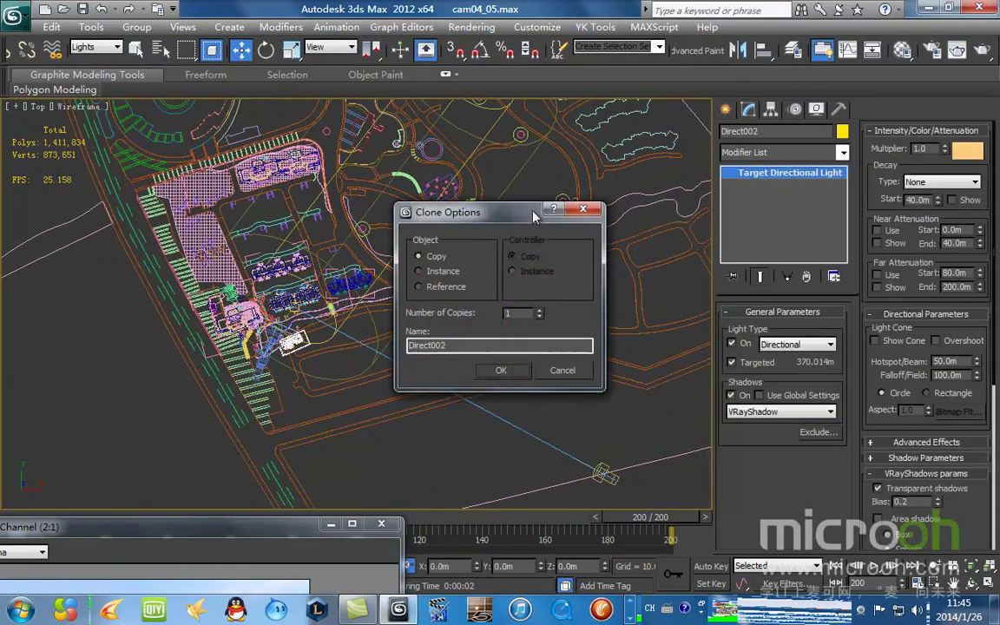
{"action": "left_click", "coordinate": [518, 378]}
Turn off the original directional light and reposition the north-eastern copy, checking its aim through the light's own view.
{"action": "scroll", "coordinate": [447, 280], "scroll_direction": "down", "scroll_amount": 4}
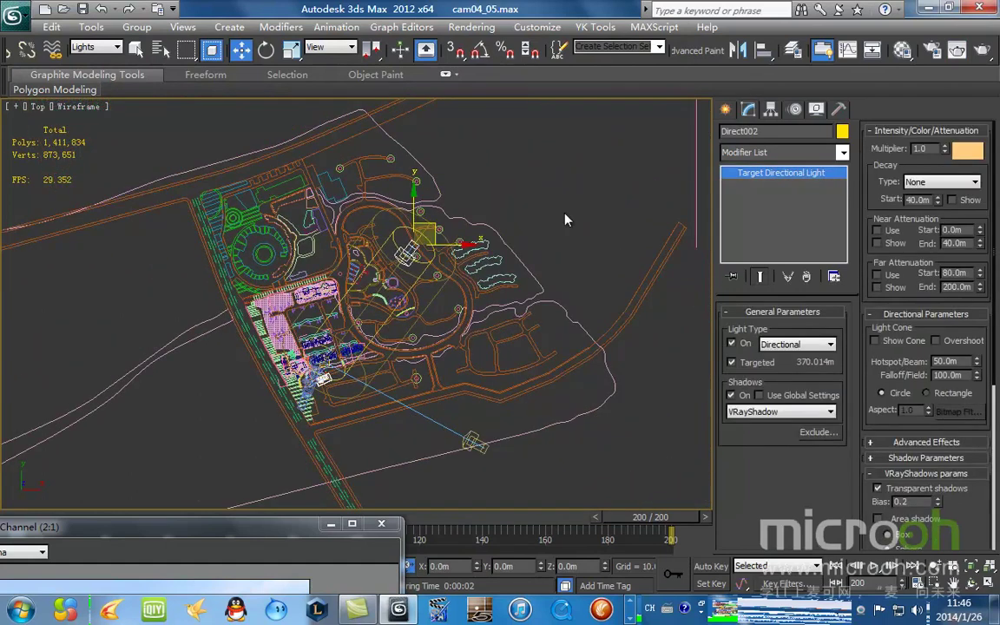
{"action": "left_click", "coordinate": [434, 290]}
{"action": "scroll", "coordinate": [433, 285], "scroll_direction": "up", "scroll_amount": 2}
{"action": "middle_click_drag", "start_coordinate": [433, 285], "coordinate": [488, 243]}
{"action": "left_click", "coordinate": [483, 198]}
{"action": "left_click", "coordinate": [576, 467]}
{"action": "left_click", "coordinate": [575, 466]}
{"action": "left_click_drag", "start_coordinate": [513, 223], "coordinate": [461, 156]}
{"action": "key", "text": "shift+4"}
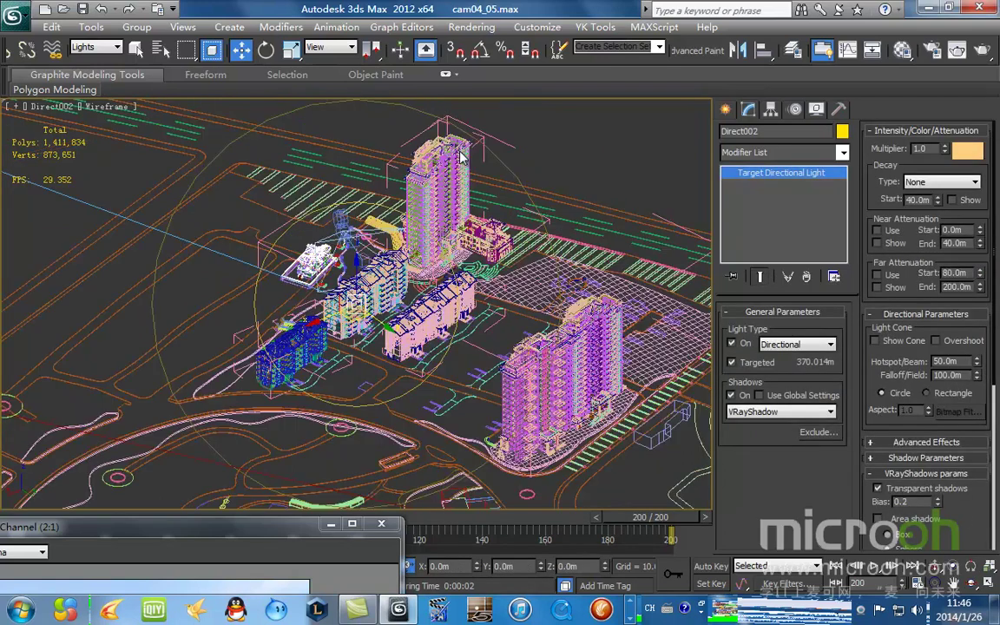
Render frame 200 from Camera04 with the north-eastern light and compare the enlarged result with the earlier cloned render.
{"action": "key", "text": "c"}
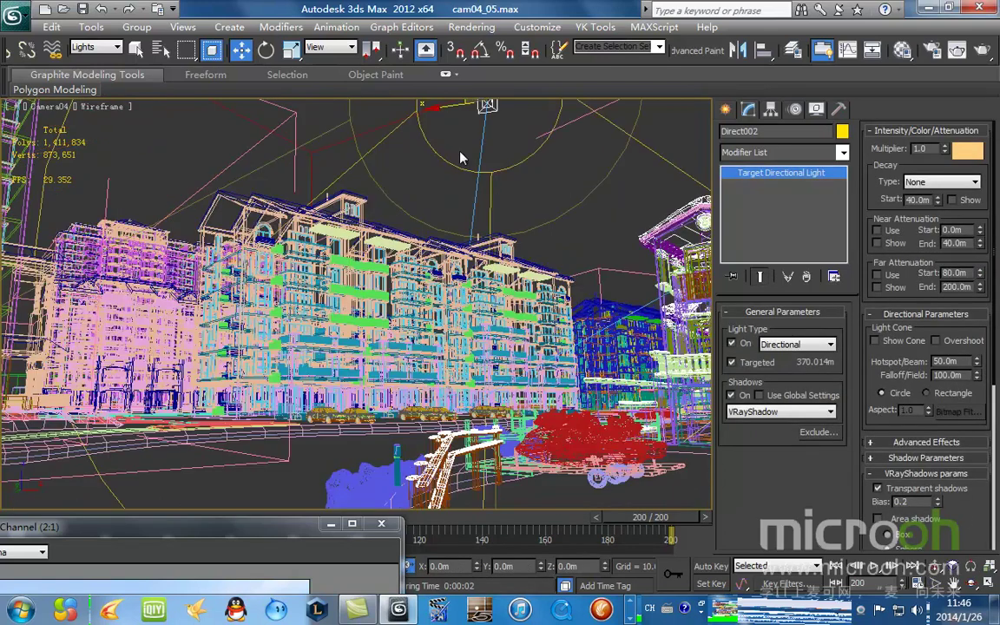
{"action": "left_click", "coordinate": [981, 49]}
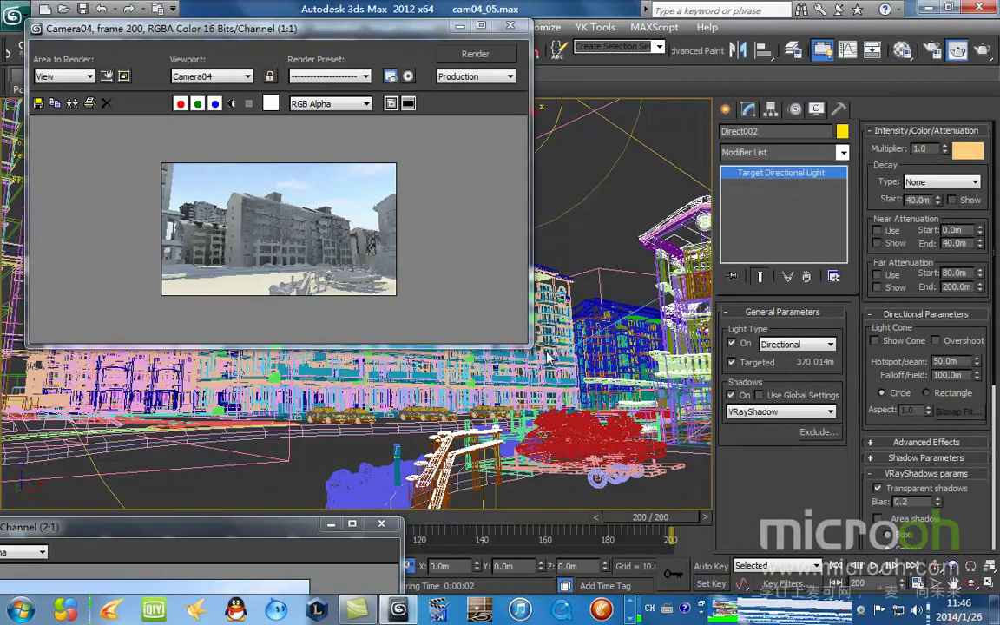
{"action": "left_click_drag", "start_coordinate": [522, 344], "coordinate": [750, 491]}
{"action": "scroll", "coordinate": [444, 360], "scroll_direction": "up", "scroll_amount": 1}
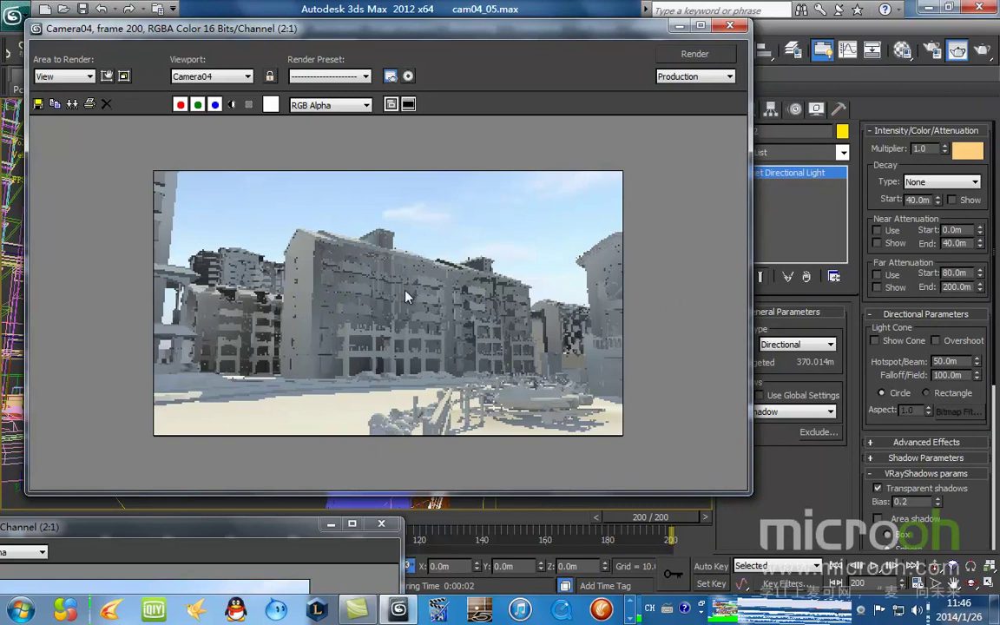
{"action": "left_click", "coordinate": [728, 26]}
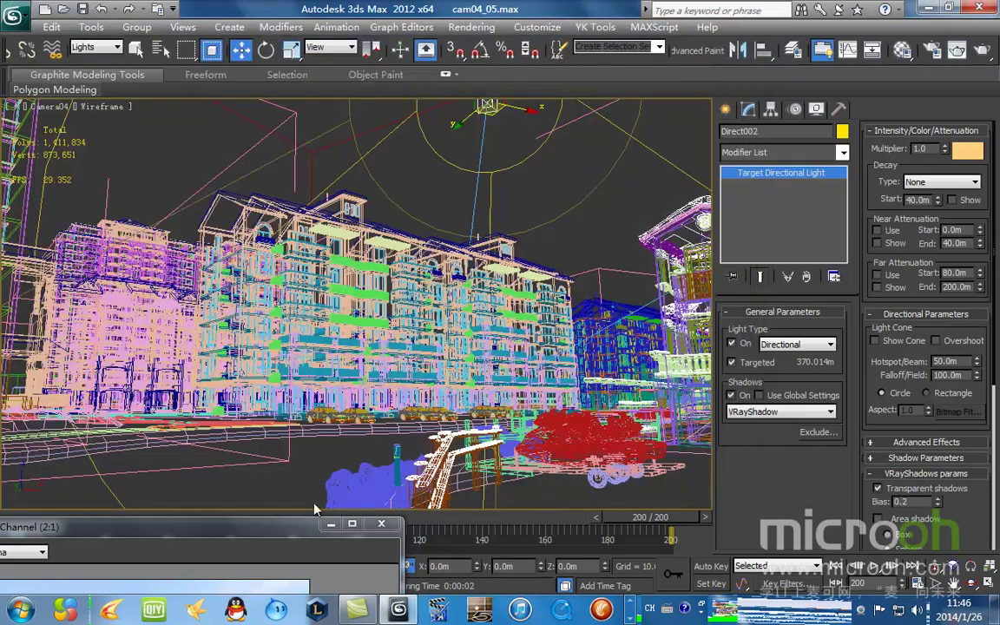
{"action": "left_click_drag", "start_coordinate": [289, 533], "coordinate": [478, 227]}
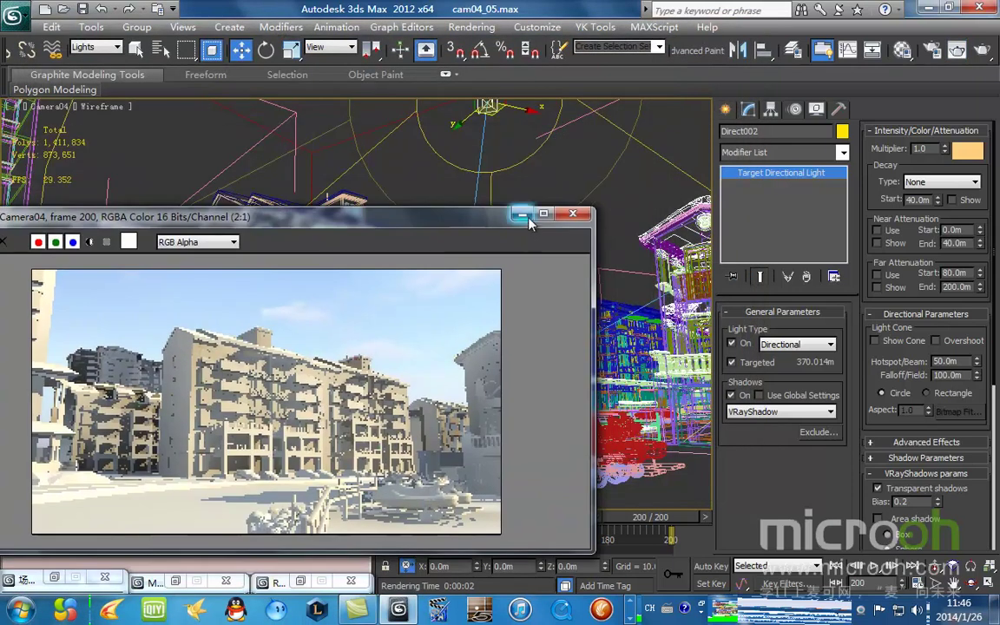
{"action": "left_click", "coordinate": [521, 214]}
In the Top view, clone the north-eastern directional light and place the copy well west of the buildings.
{"action": "key", "text": "t"}
{"action": "scroll", "coordinate": [441, 363], "scroll_direction": "down", "scroll_amount": 2}
{"action": "scroll", "coordinate": [442, 364], "scroll_direction": "up", "scroll_amount": 2}
{"action": "left_click", "coordinate": [582, 322]}
{"action": "left_click_drag", "start_coordinate": [503, 223], "coordinate": [442, 170]}
{"action": "middle_click_drag", "start_coordinate": [514, 284], "coordinate": [590, 278]}
{"action": "left_click", "coordinate": [562, 166]}
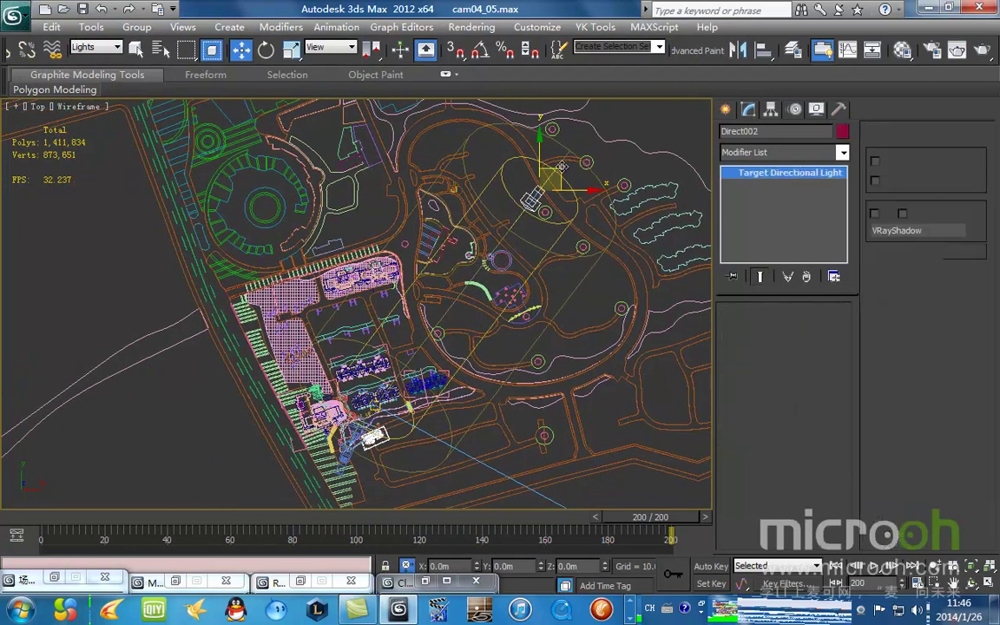
{"action": "mouse_move", "coordinate": [557, 170]}
{"action": "left_mouse_down", "text": "shift"}
{"action": "mouse_move", "coordinate": [97, 228]}
{"action": "mouse_move", "coordinate": [111, 260]}
{"action": "mouse_move", "coordinate": [123, 257]}
{"action": "left_mouse_up", "text": "shift"}
{"action": "left_click", "coordinate": [549, 370]}
{"action": "left_click_drag", "start_coordinate": [214, 211], "coordinate": [53, 291]}
Return to the Camera04 view, reopen the last rendered frame and clone it for comparison.
{"action": "key", "text": "c"}
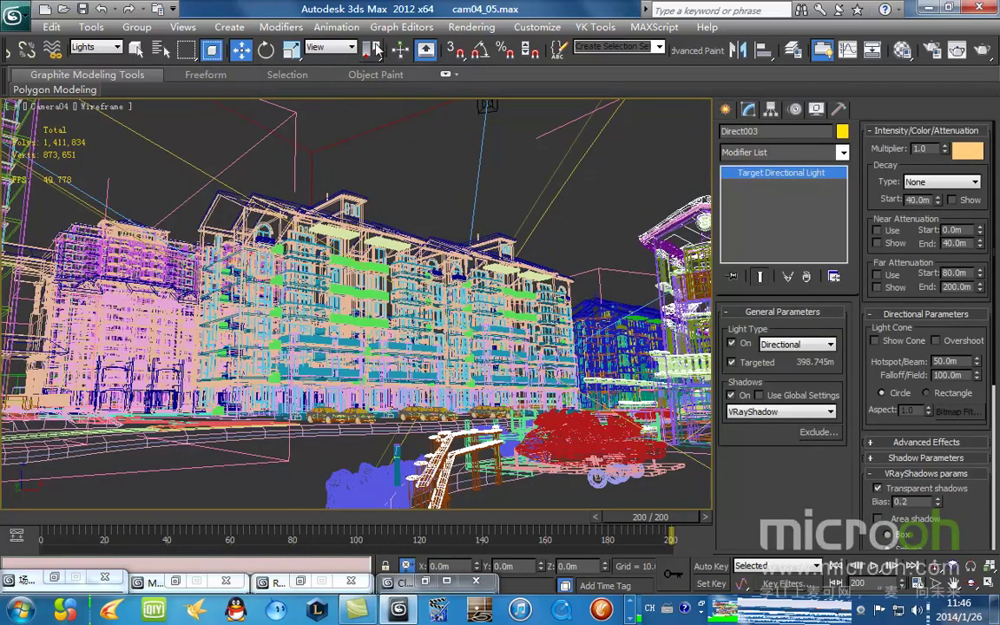
{"action": "left_click", "coordinate": [471, 27]}
{"action": "left_click", "coordinate": [497, 78]}
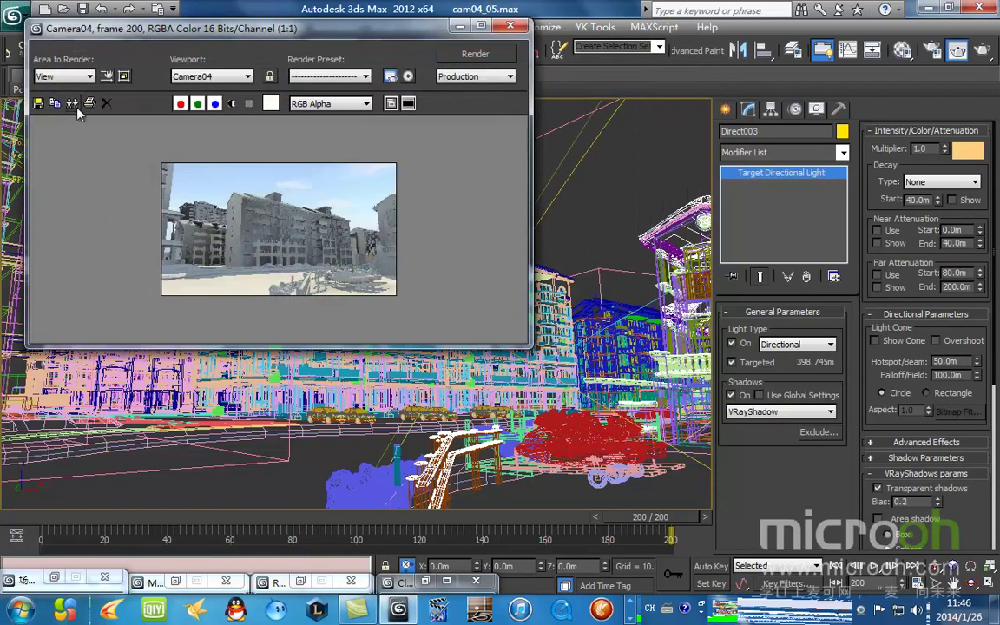
{"action": "left_click", "coordinate": [73, 102]}
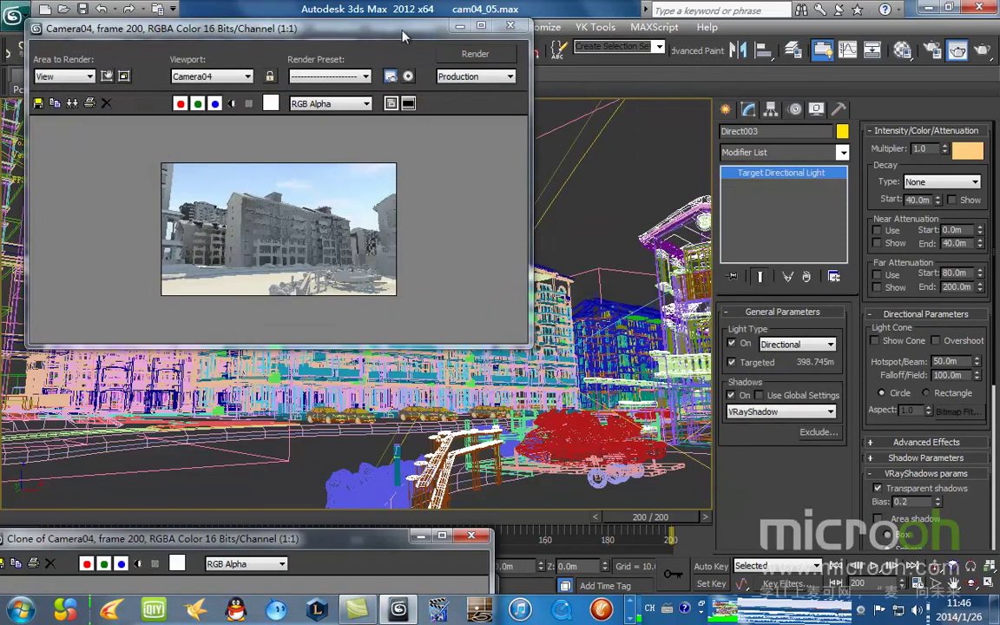
{"action": "left_click_drag", "start_coordinate": [423, 35], "coordinate": [575, 121]}
Render frame 200 with the western light and enlarge the result to 2:1 for inspection.
{"action": "left_click", "coordinate": [620, 139]}
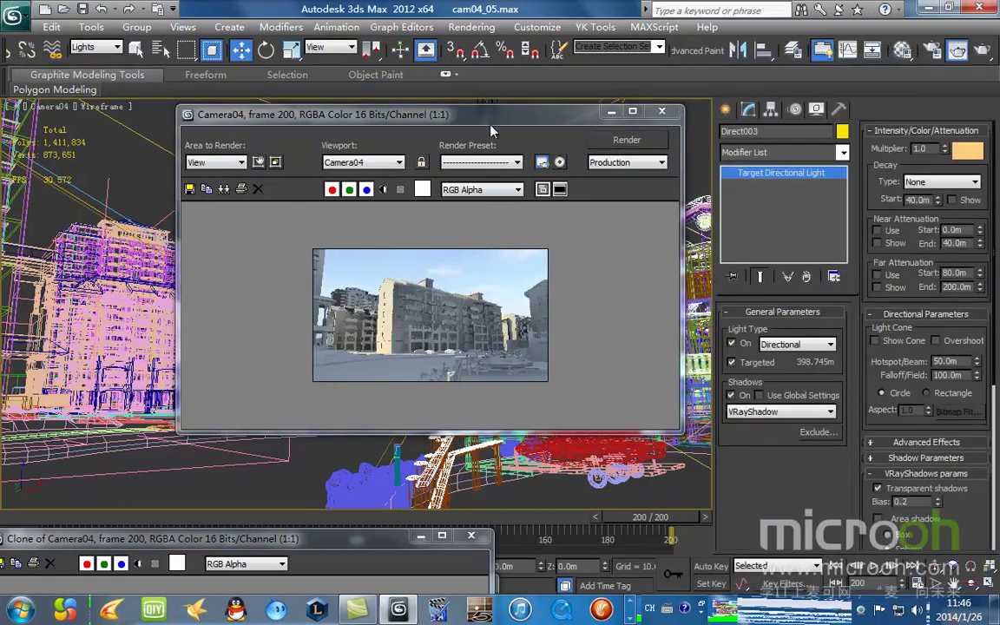
{"action": "left_click_drag", "start_coordinate": [511, 120], "coordinate": [514, 71]}
{"action": "scroll", "coordinate": [418, 267], "scroll_direction": "up", "scroll_amount": 2}
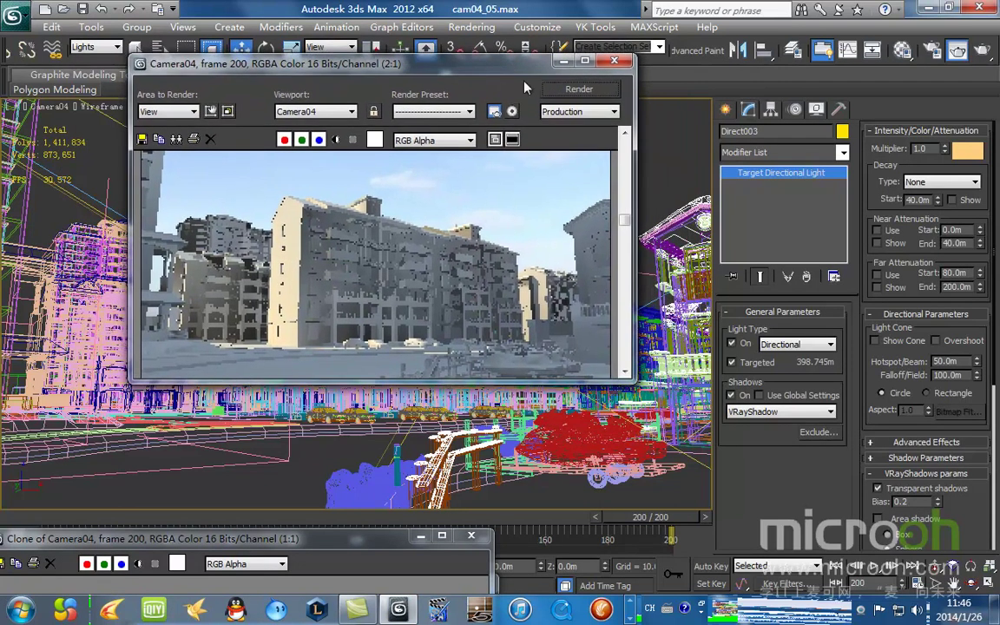
{"action": "left_click_drag", "start_coordinate": [631, 383], "coordinate": [751, 491]}
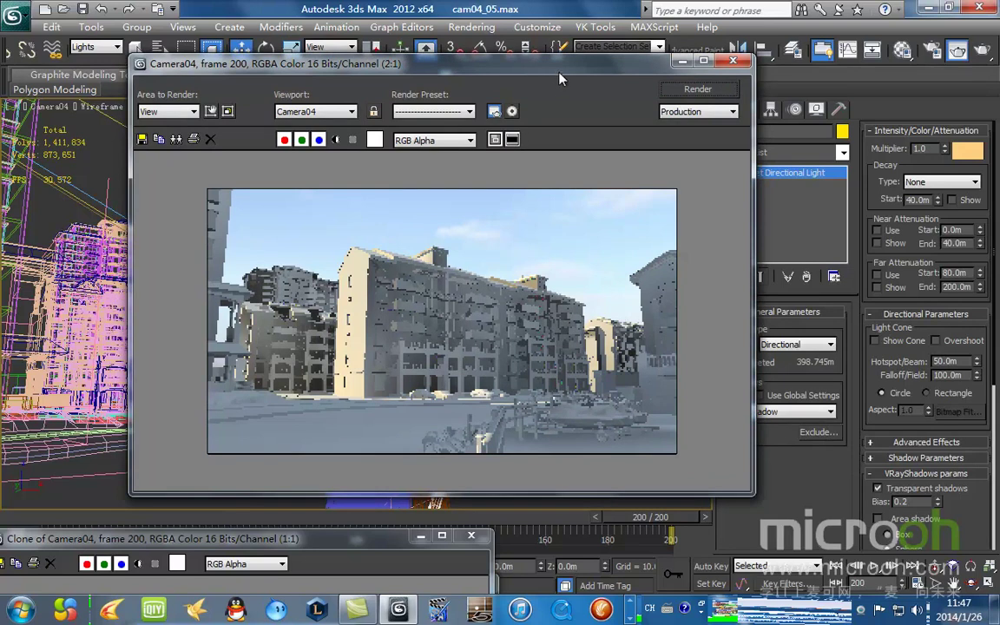
Clone the western-light render, park the copy beside the viewport and close the original frame window.
{"action": "left_click_drag", "start_coordinate": [557, 66], "coordinate": [620, 47]}
{"action": "left_click", "coordinate": [221, 120]}
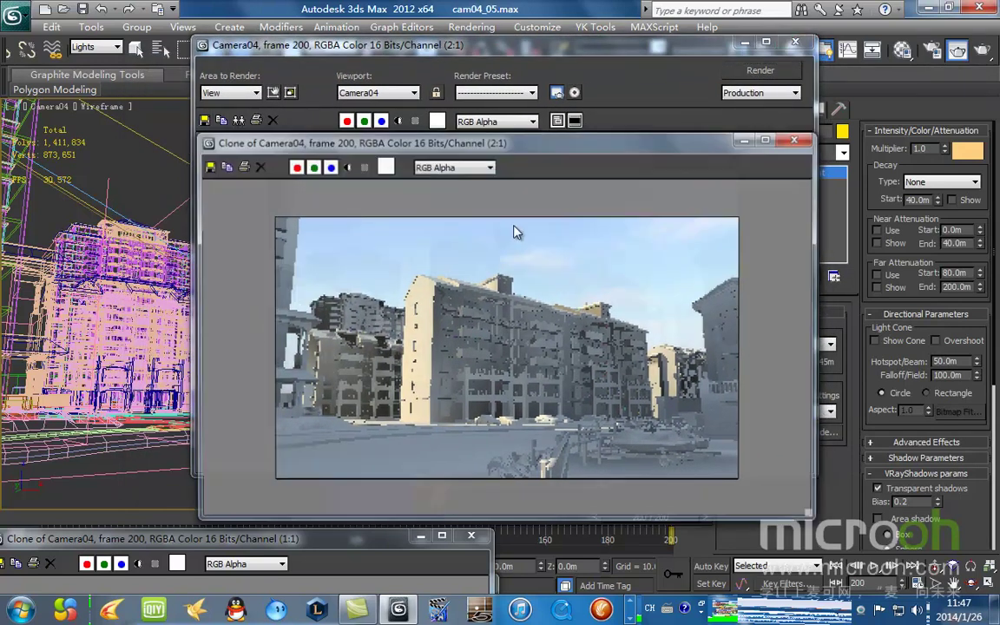
{"action": "mouse_move", "coordinate": [522, 141]}
{"action": "left_mouse_down"}
{"action": "mouse_move", "coordinate": [313, 396]}
{"action": "mouse_move", "coordinate": [302, 474]}
{"action": "left_mouse_up"}
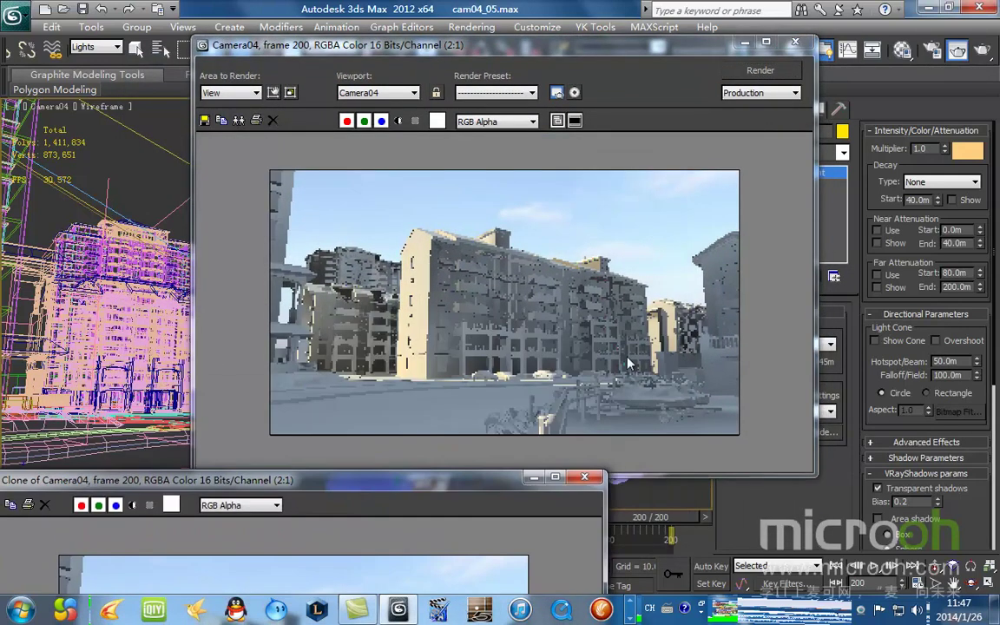
{"action": "left_click", "coordinate": [794, 41]}
In the Top view, clone the western directional light and place the copy south-west of the buildings.
{"action": "key", "text": "t"}
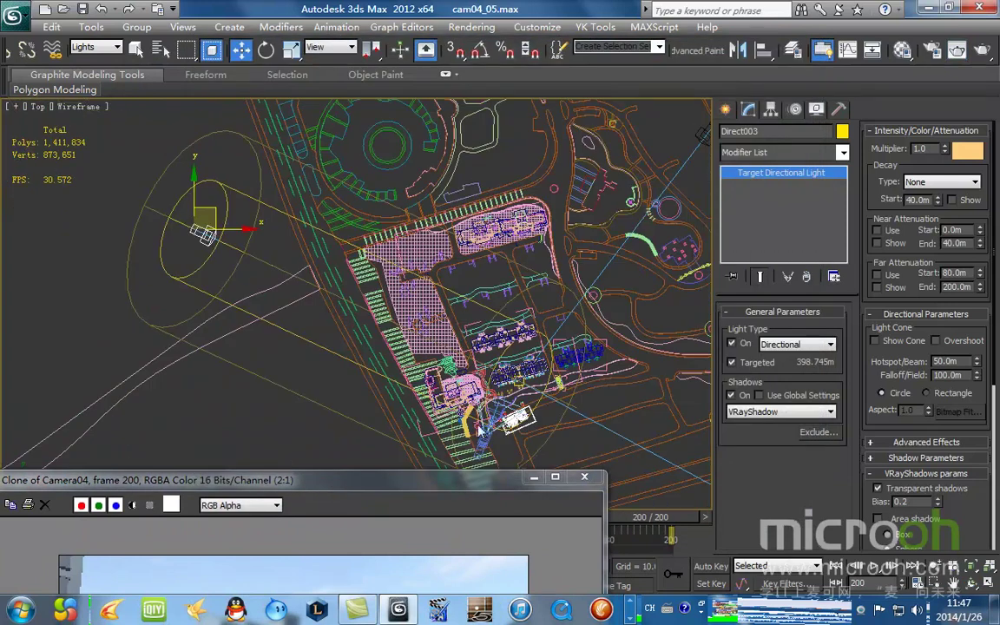
{"action": "left_click", "coordinate": [663, 370]}
{"action": "middle_click_drag", "start_coordinate": [491, 394], "coordinate": [459, 314]}
{"action": "scroll", "coordinate": [460, 314], "scroll_direction": "down", "scroll_amount": 2}
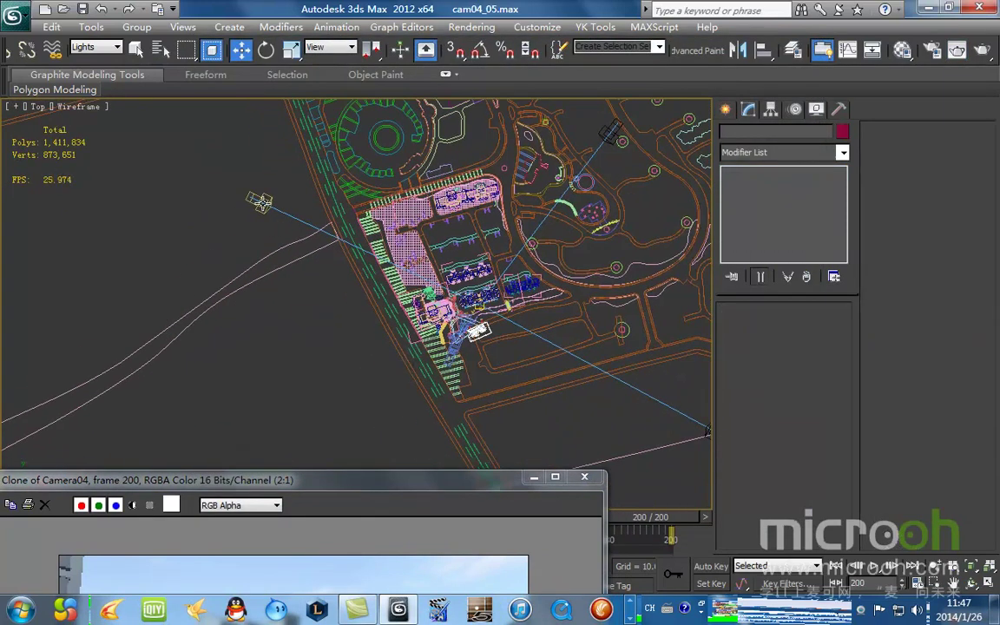
{"action": "left_click", "coordinate": [264, 208]}
{"action": "scroll", "coordinate": [355, 271], "scroll_direction": "down", "scroll_amount": 2}
{"action": "left_click_drag", "start_coordinate": [294, 196], "coordinate": [348, 493], "text": "shift"}
{"action": "left_click", "coordinate": [505, 376]}
Switch off the western directional light, then select the south-western one and look at the buildings through it.
{"action": "left_click", "coordinate": [289, 207]}
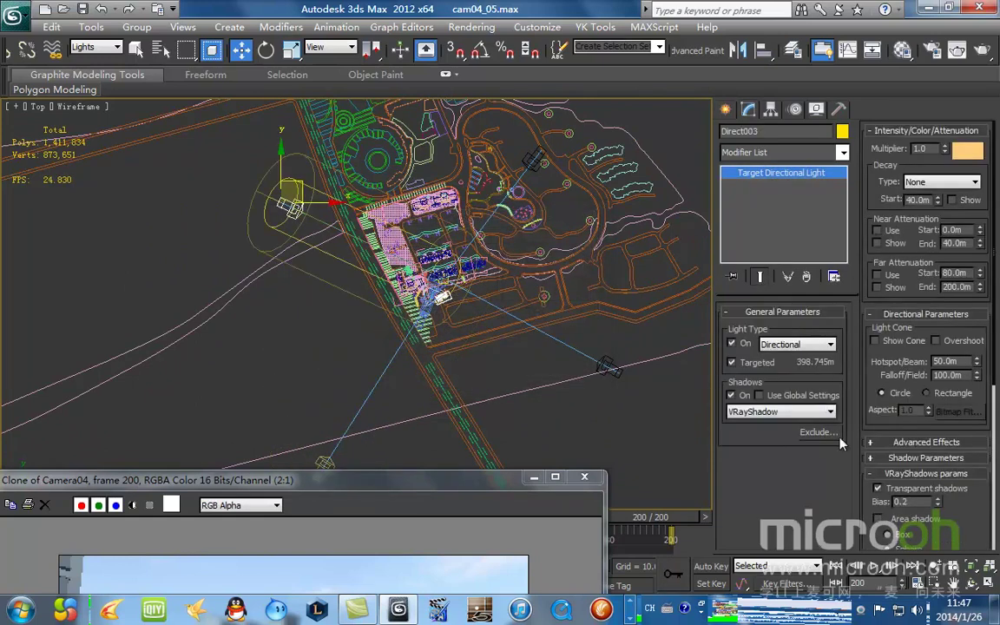
{"action": "left_click", "coordinate": [464, 391]}
{"action": "middle_click_drag", "start_coordinate": [466, 417], "coordinate": [507, 277]}
{"action": "scroll", "coordinate": [355, 293], "scroll_direction": "down", "scroll_amount": 2}
{"action": "left_click_drag", "start_coordinate": [367, 392], "coordinate": [317, 266]}
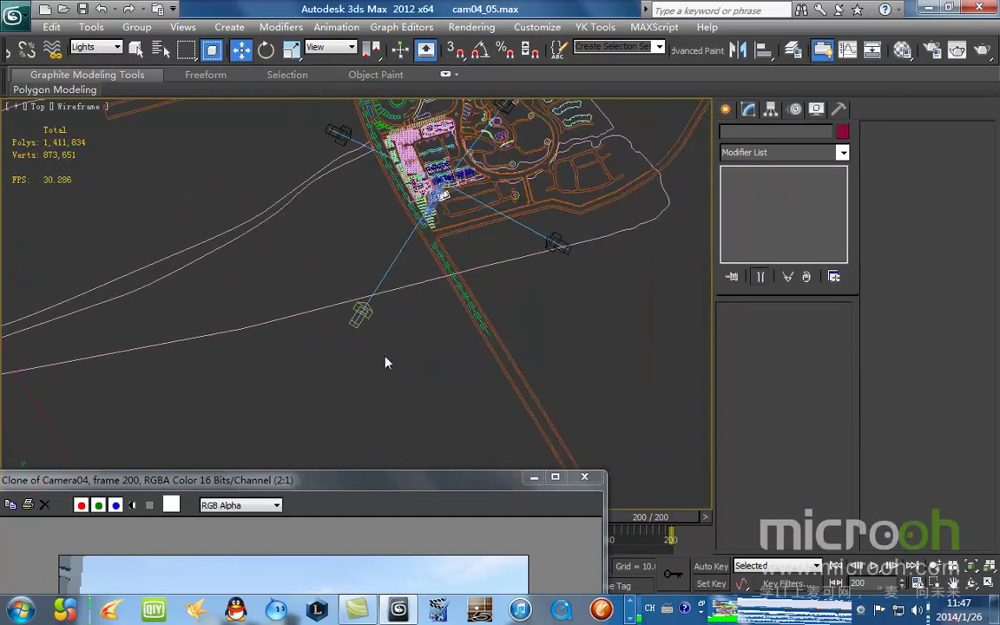
{"action": "key", "text": "shift+4"}
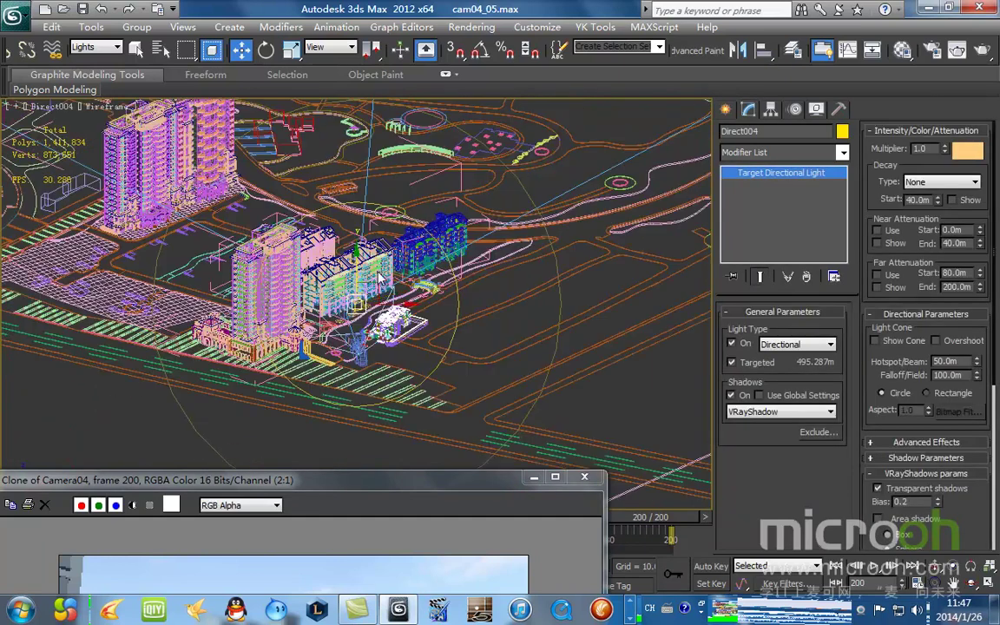
Render frame 200 from Camera04 with the south-western light and move the frame window aside.
{"action": "key", "text": "c"}
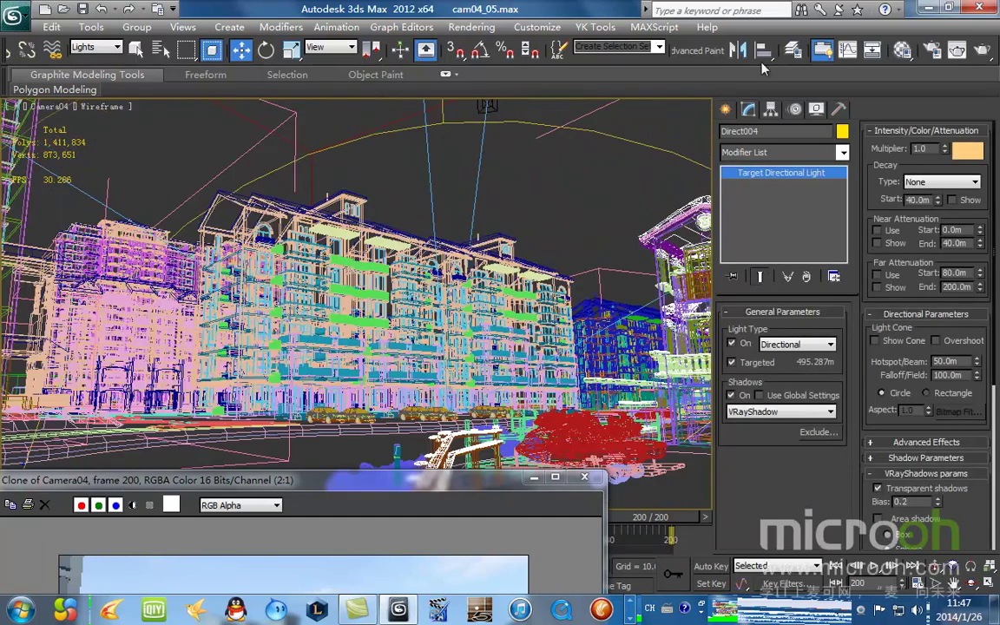
{"action": "left_click", "coordinate": [980, 49]}
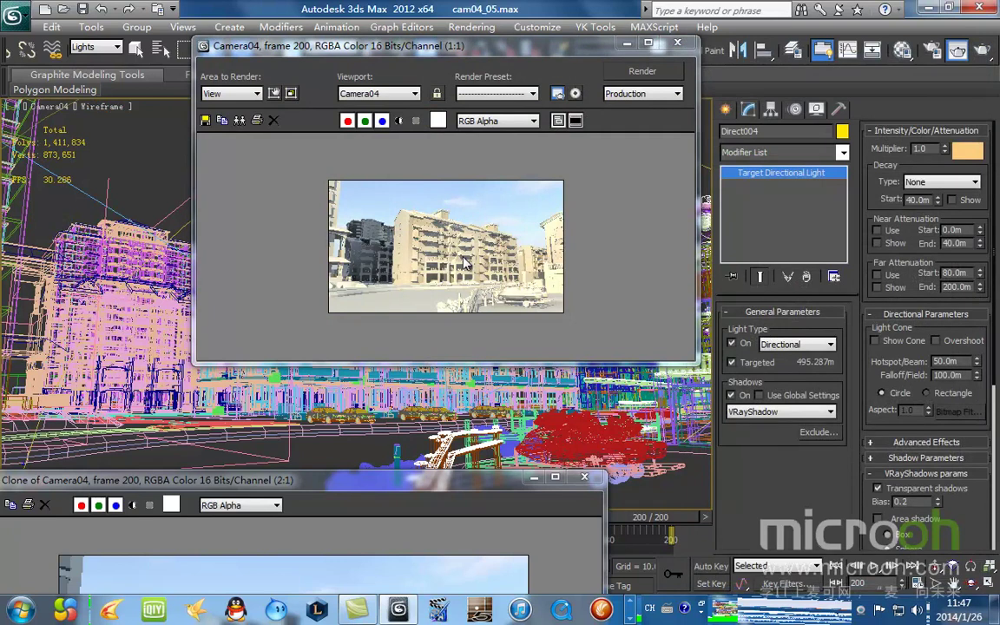
{"action": "left_click_drag", "start_coordinate": [499, 45], "coordinate": [729, 80]}
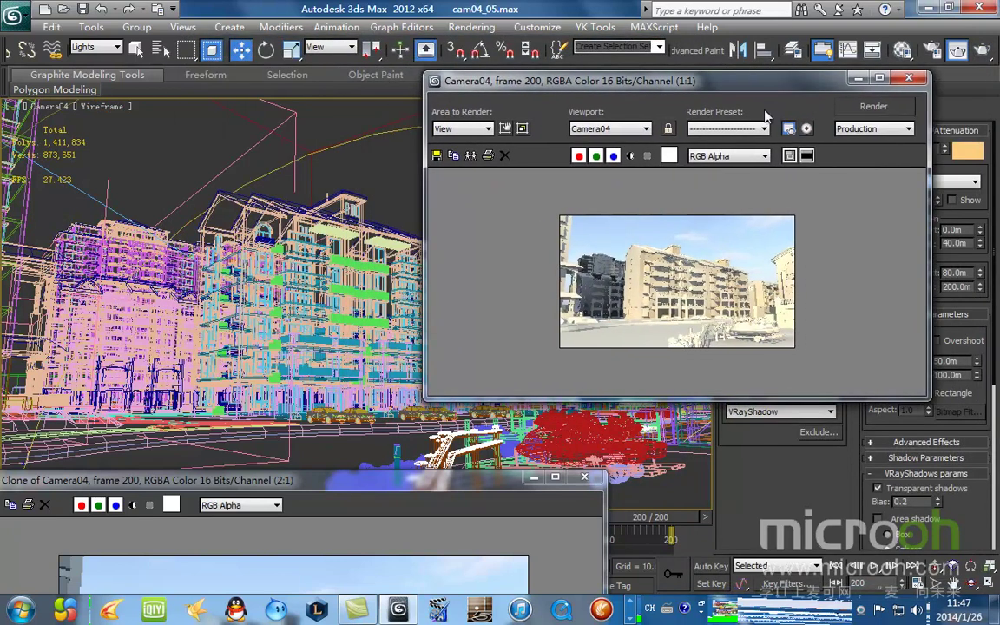
Shrink the western-light clone to 1:1 and arrange it and a second clone around the new render.
{"action": "left_click_drag", "start_coordinate": [406, 479], "coordinate": [394, 38]}
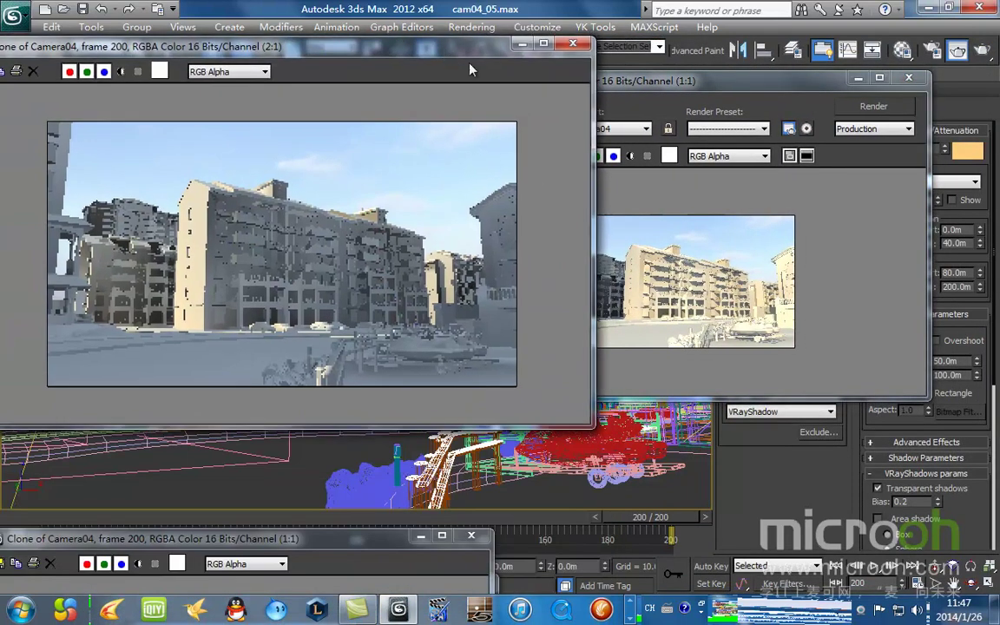
{"action": "mouse_move", "coordinate": [593, 426]}
{"action": "left_mouse_down"}
{"action": "mouse_move", "coordinate": [480, 346]}
{"action": "mouse_move", "coordinate": [422, 352]}
{"action": "left_mouse_up"}
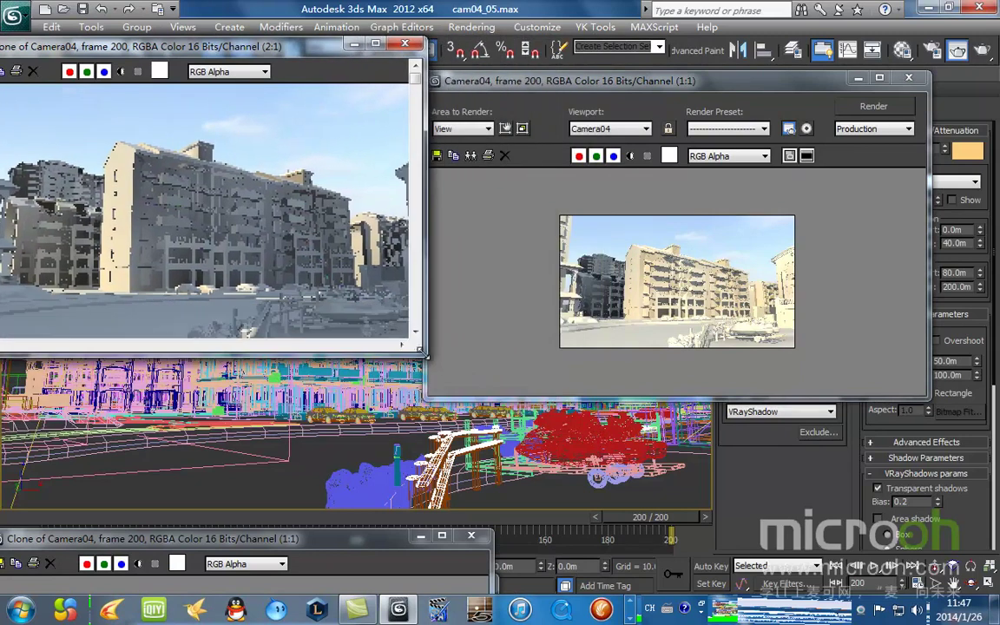
{"action": "scroll", "coordinate": [270, 242], "scroll_direction": "down", "scroll_amount": 1}
{"action": "mouse_move", "coordinate": [728, 91]}
{"action": "left_mouse_down"}
{"action": "mouse_move", "coordinate": [797, 34]}
{"action": "mouse_move", "coordinate": [768, 46]}
{"action": "left_mouse_up"}
{"action": "mouse_move", "coordinate": [451, 531]}
{"action": "left_mouse_down"}
{"action": "mouse_move", "coordinate": [537, 334]}
{"action": "mouse_move", "coordinate": [464, 519]}
{"action": "mouse_move", "coordinate": [442, 522]}
{"action": "left_mouse_up"}
{"action": "mouse_move", "coordinate": [375, 533]}
{"action": "left_mouse_down"}
{"action": "mouse_move", "coordinate": [751, 137]}
{"action": "mouse_move", "coordinate": [639, 167]}
{"action": "mouse_move", "coordinate": [575, 203]}
{"action": "mouse_move", "coordinate": [740, 395]}
{"action": "mouse_move", "coordinate": [865, 396]}
{"action": "left_mouse_up"}
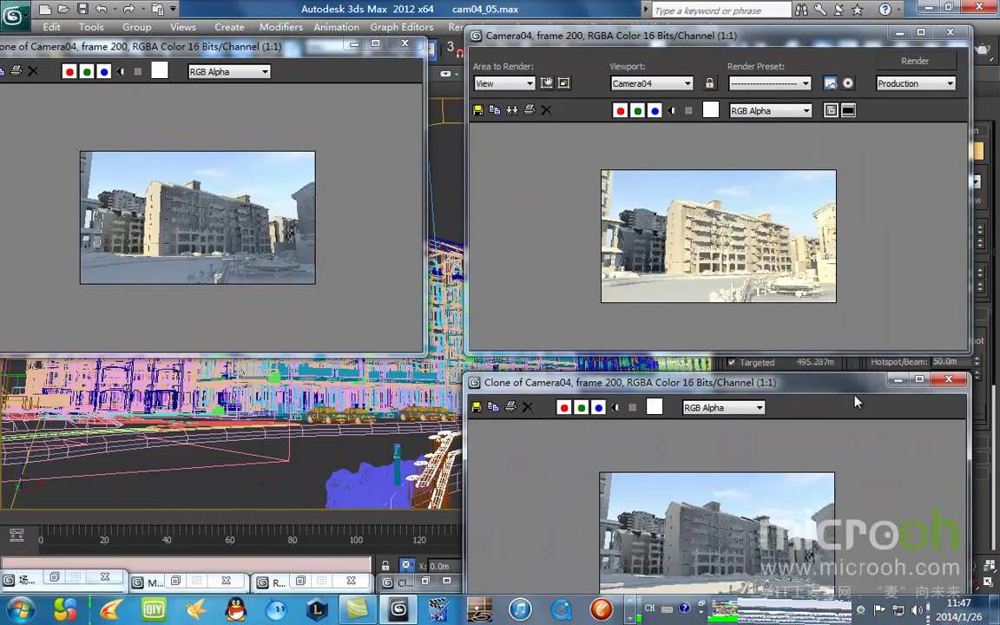
Restore the minimised sunlit clone and tile all four frame 200 renders in a grid for comparison.
{"action": "left_click", "coordinate": [425, 580]}
{"action": "left_click_drag", "start_coordinate": [584, 551], "coordinate": [372, 453]}
{"action": "scroll", "coordinate": [200, 341], "scroll_direction": "down", "scroll_amount": 2}
{"action": "scroll", "coordinate": [234, 299], "scroll_direction": "up", "scroll_amount": 1}
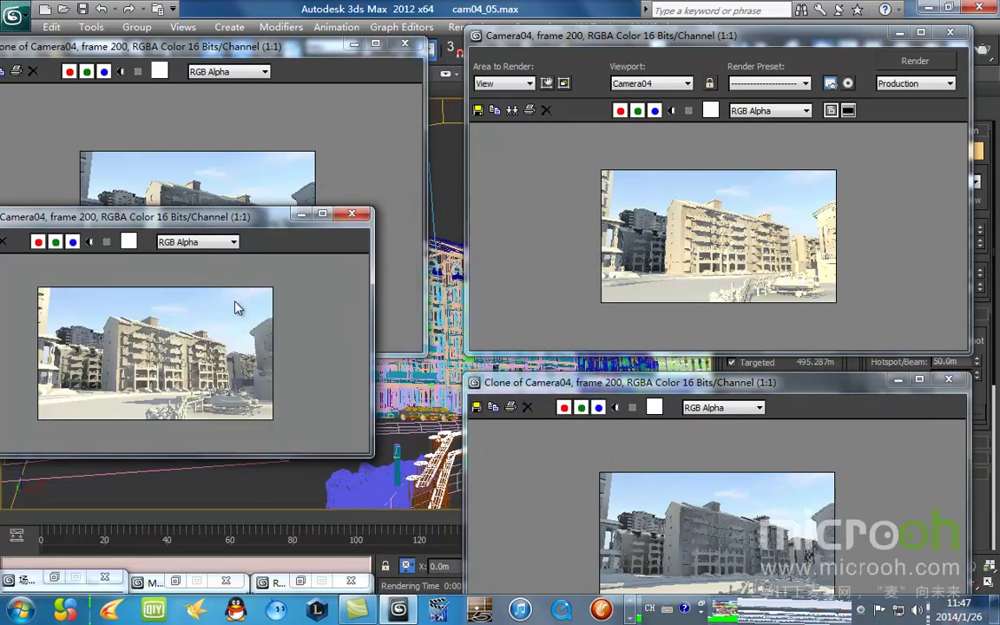
{"action": "mouse_move", "coordinate": [235, 214]}
{"action": "left_mouse_down"}
{"action": "mouse_move", "coordinate": [296, 344]}
{"action": "mouse_move", "coordinate": [308, 412]}
{"action": "mouse_move", "coordinate": [308, 382]}
{"action": "mouse_move", "coordinate": [349, 381]}
{"action": "left_mouse_up"}
{"action": "left_click_drag", "start_coordinate": [615, 383], "coordinate": [614, 369]}
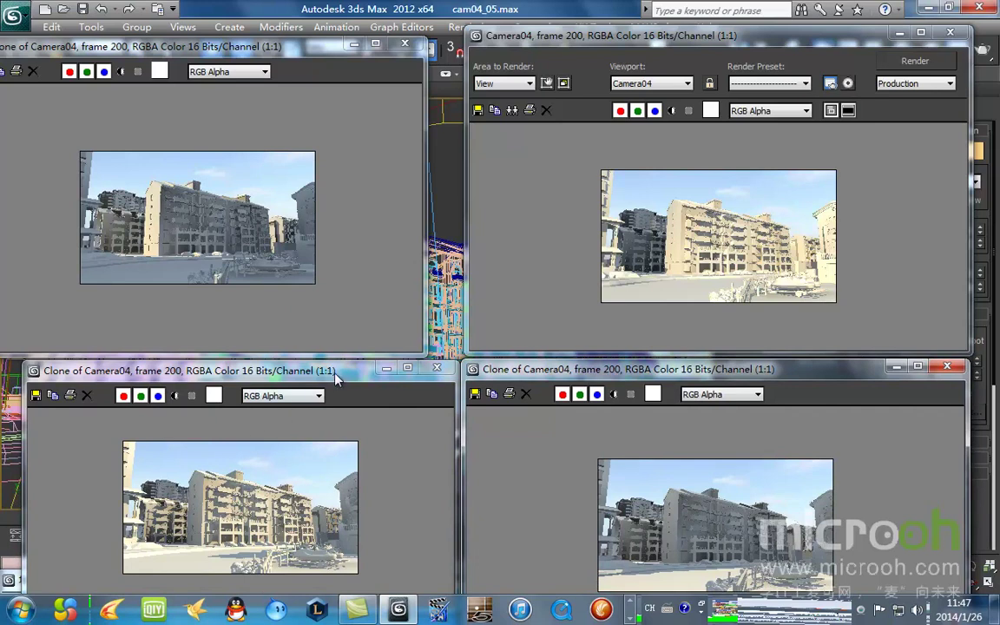
{"action": "left_click_drag", "start_coordinate": [335, 378], "coordinate": [321, 378]}
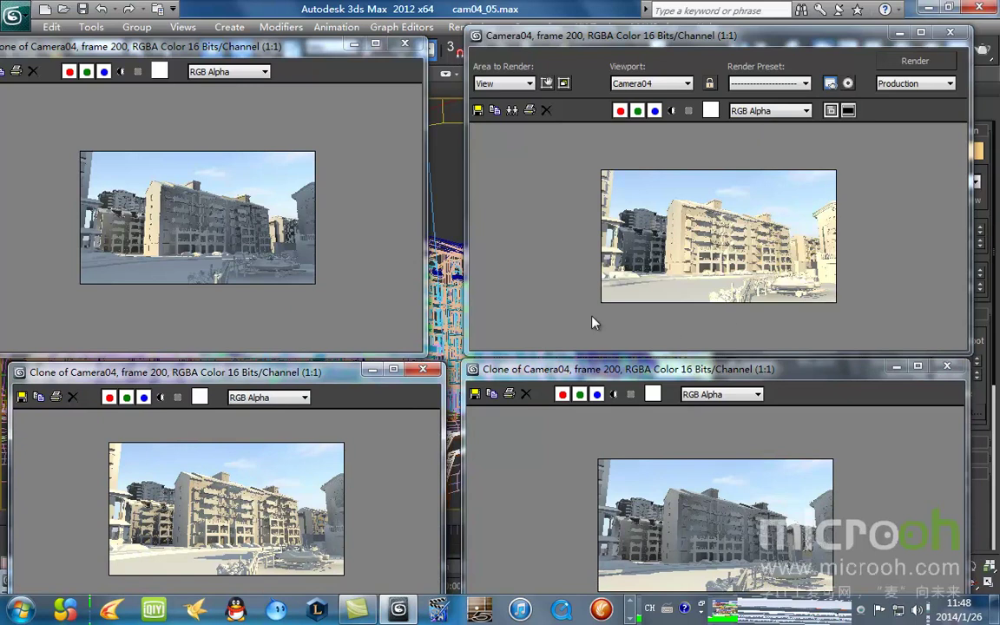
{"action": "left_click_drag", "start_coordinate": [643, 36], "coordinate": [619, 33]}
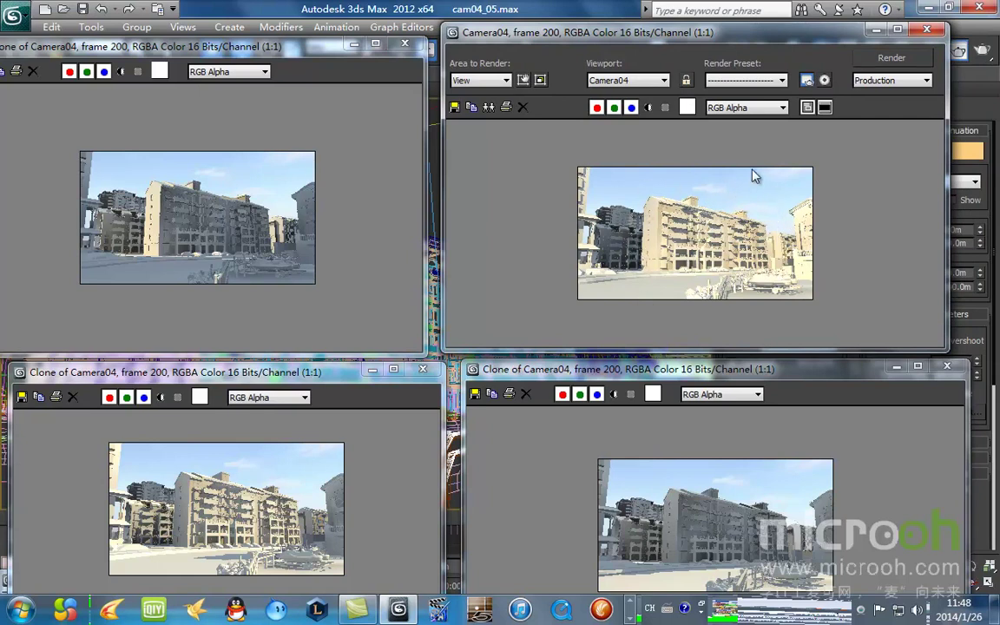
Close the south-western render and the shaded clone beneath it, then place the sunlit clone beside the western-light one.
{"action": "left_click", "coordinate": [927, 32]}
{"action": "left_click_drag", "start_coordinate": [731, 371], "coordinate": [716, 97]}
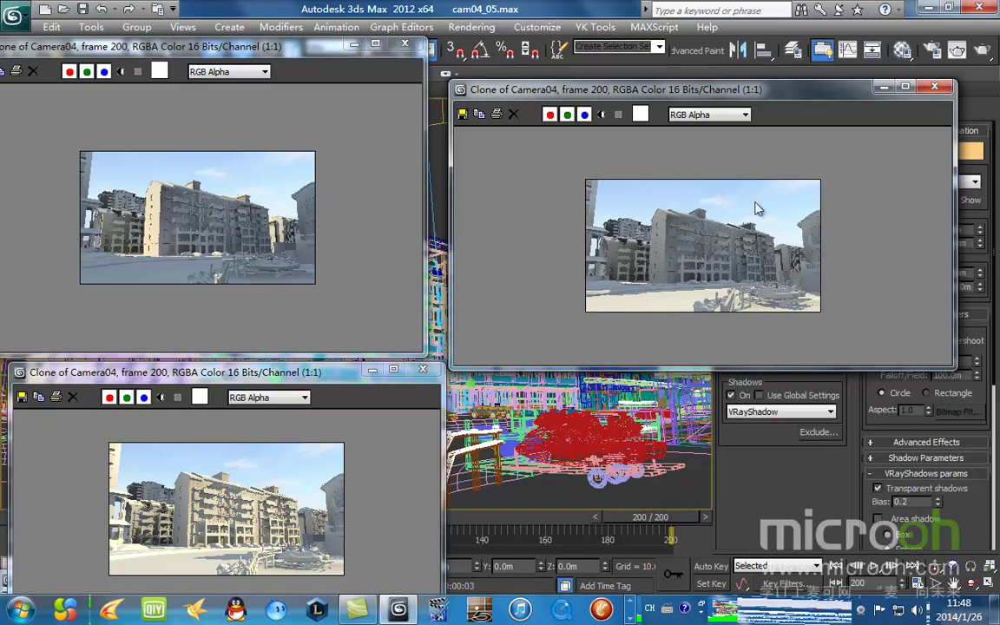
{"action": "left_click", "coordinate": [934, 88]}
{"action": "left_click_drag", "start_coordinate": [303, 376], "coordinate": [751, 99]}
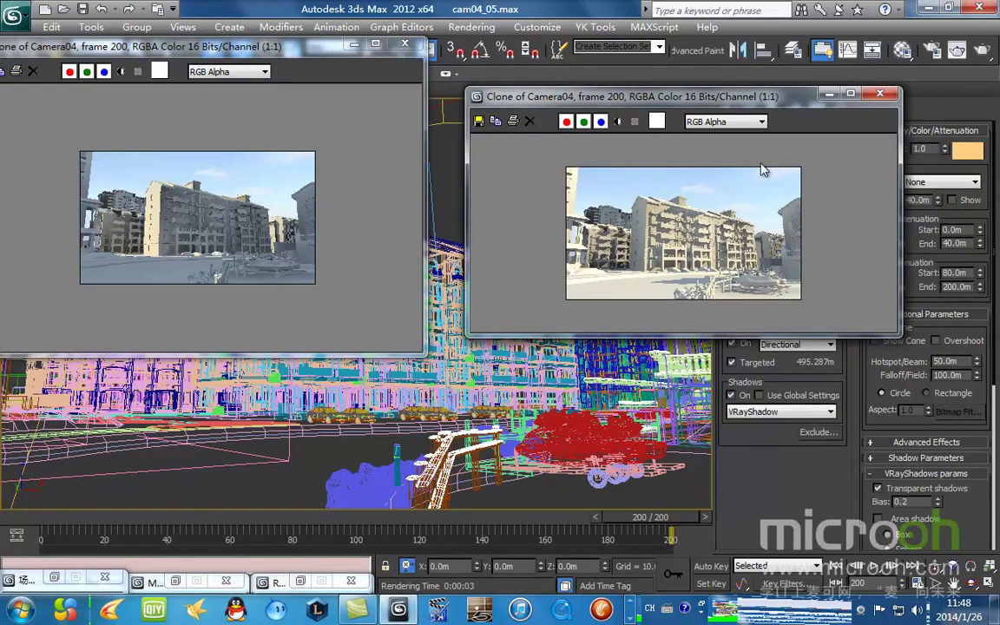
{"action": "mouse_move", "coordinate": [728, 104]}
{"action": "left_mouse_down"}
{"action": "mouse_move", "coordinate": [679, 75]}
{"action": "mouse_move", "coordinate": [672, 81]}
{"action": "left_mouse_up"}
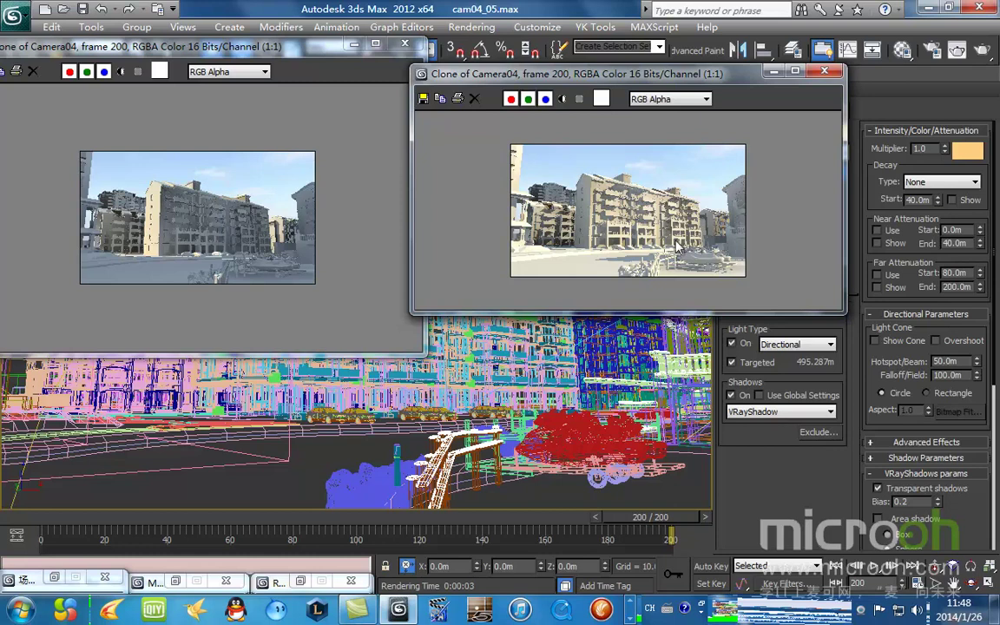
Enlarge the sunlit clone to 2:1, fit its window to the whole image and move it aside.
{"action": "scroll", "coordinate": [595, 226], "scroll_direction": "up", "scroll_amount": 1}
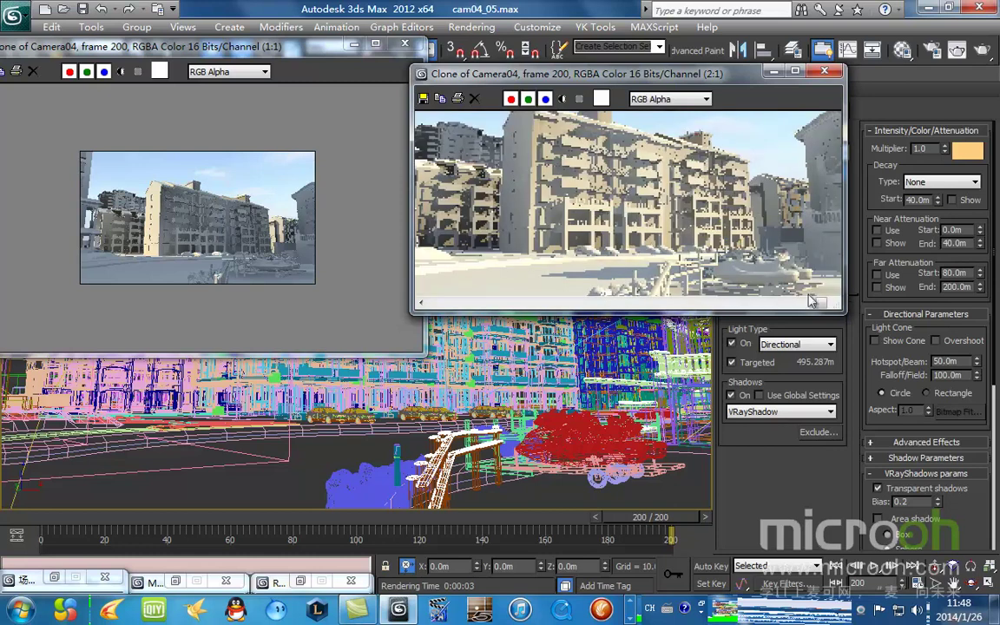
{"action": "left_click_drag", "start_coordinate": [844, 313], "coordinate": [935, 446]}
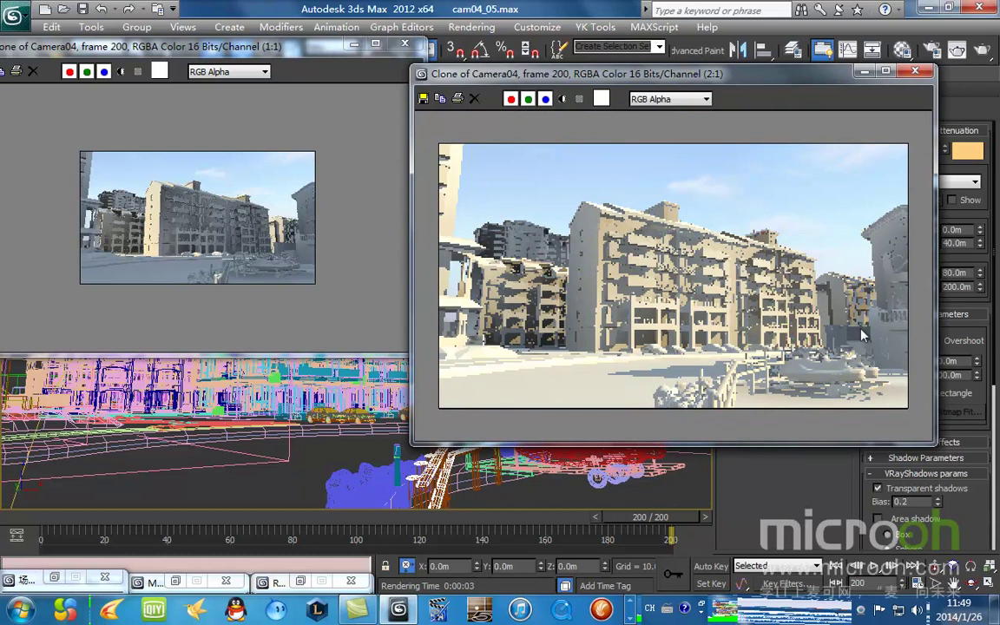
{"action": "left_click_drag", "start_coordinate": [639, 74], "coordinate": [766, 59]}
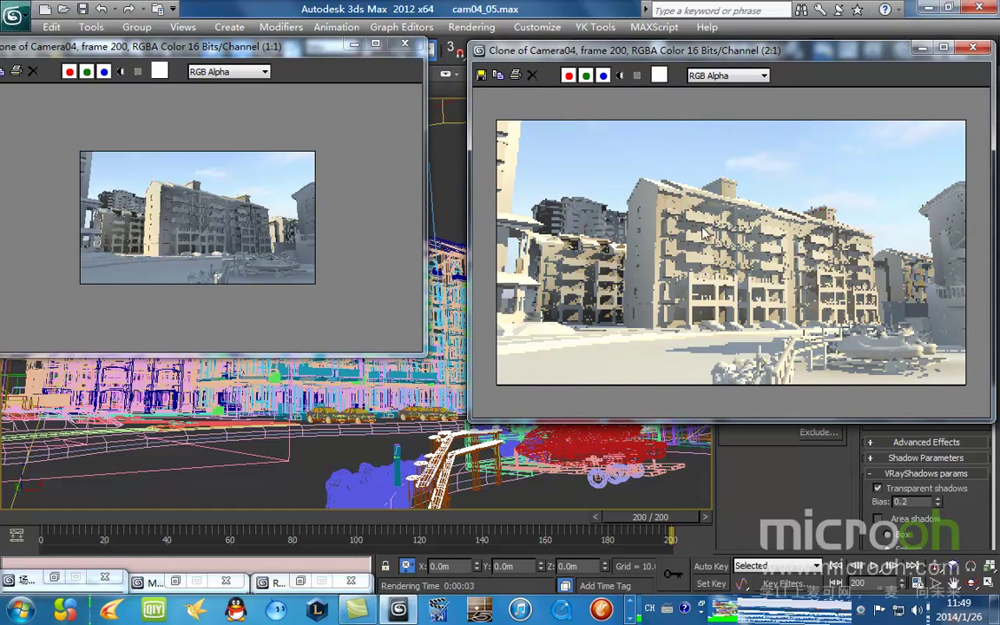
Enlarge the western-light clone to 2:1 in a larger window and set it beside the sunlit clone for comparison.
{"action": "left_click_drag", "start_coordinate": [252, 45], "coordinate": [401, 86]}
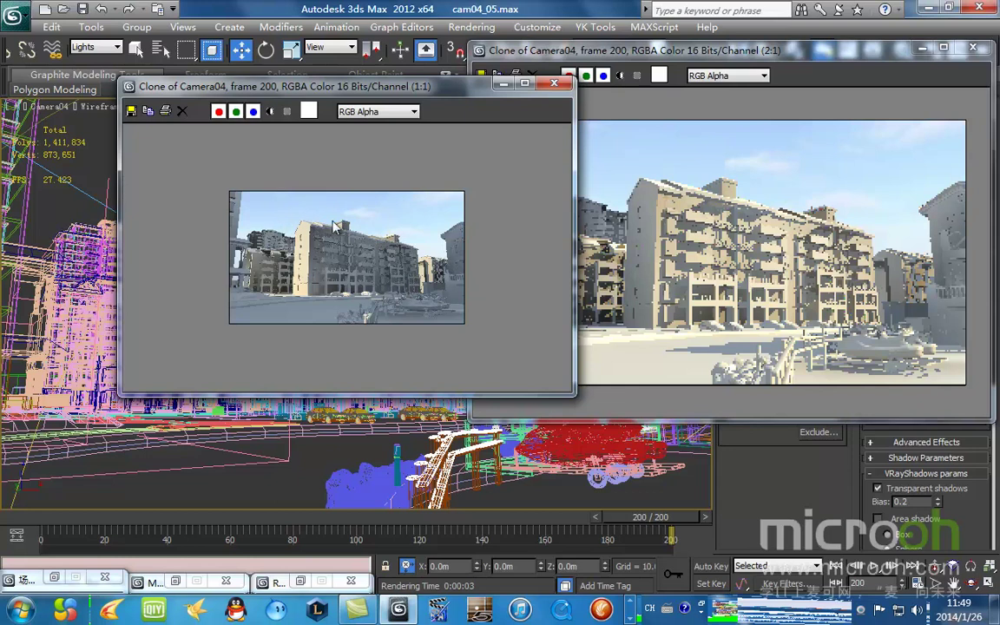
{"action": "scroll", "coordinate": [364, 299], "scroll_direction": "up", "scroll_amount": 1}
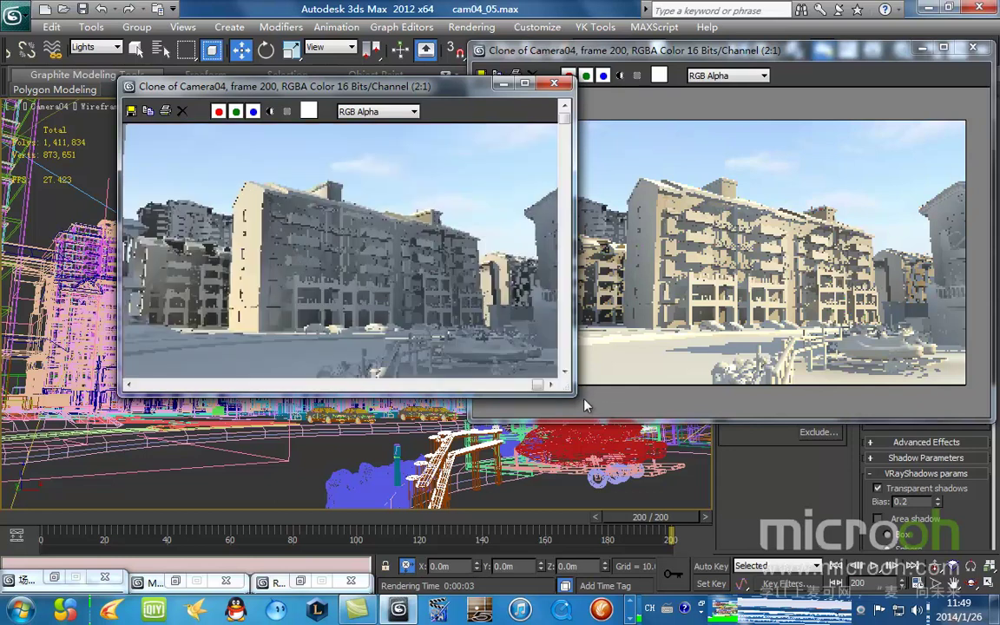
{"action": "mouse_move", "coordinate": [568, 393]}
{"action": "left_mouse_down"}
{"action": "mouse_move", "coordinate": [707, 468]}
{"action": "mouse_move", "coordinate": [683, 486]}
{"action": "left_mouse_up"}
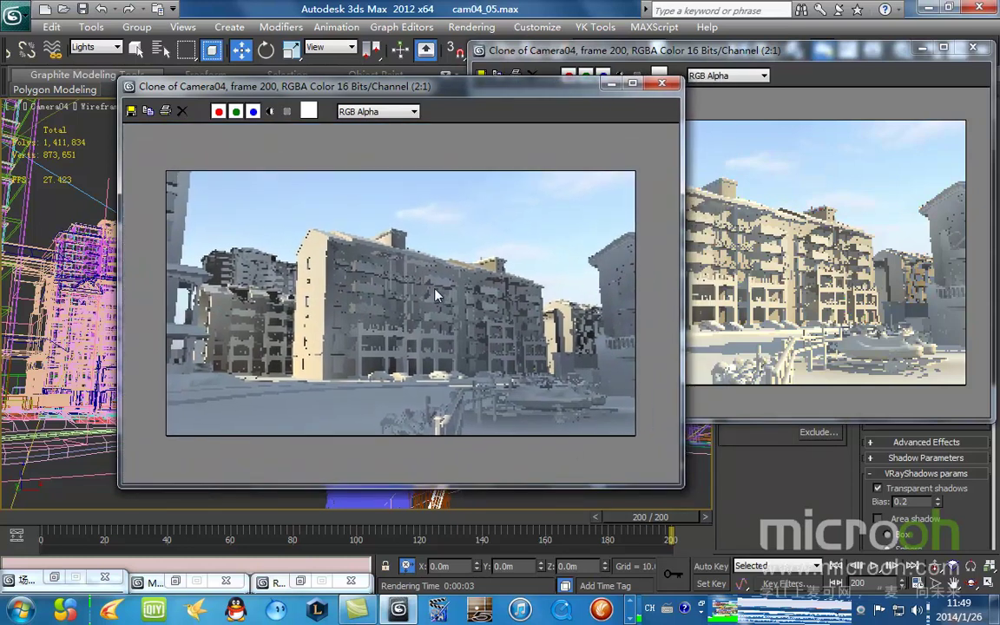
{"action": "left_click_drag", "start_coordinate": [508, 88], "coordinate": [418, 51]}
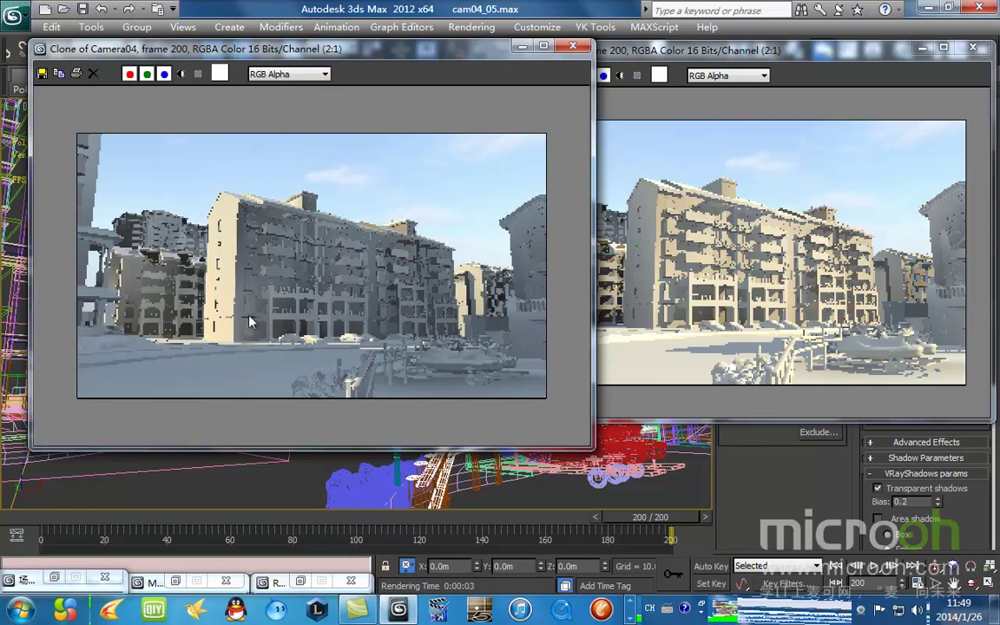
{"action": "left_click_drag", "start_coordinate": [684, 54], "coordinate": [700, 55]}
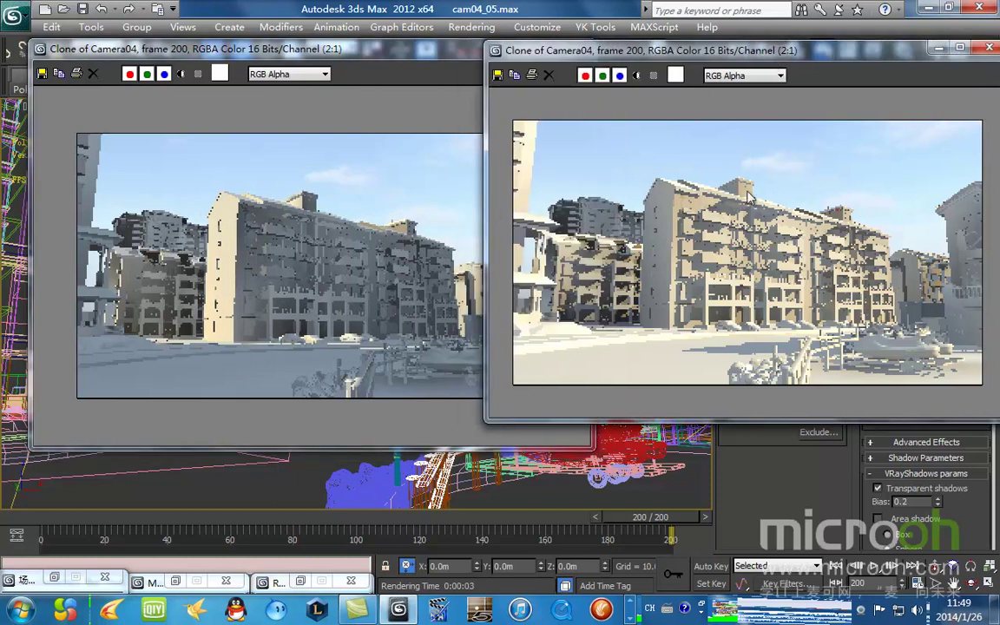
Close both compared clones and frame the site with all its directional lights in the Top view.
{"action": "left_click", "coordinate": [989, 48]}
{"action": "left_click", "coordinate": [579, 49]}
{"action": "key", "text": "t"}
{"action": "key", "text": "z"}
{"action": "scroll", "coordinate": [475, 190], "scroll_direction": "down", "scroll_amount": 2}
{"action": "middle_click_drag", "start_coordinate": [476, 192], "coordinate": [457, 270]}
{"action": "left_click", "coordinate": [568, 397]}
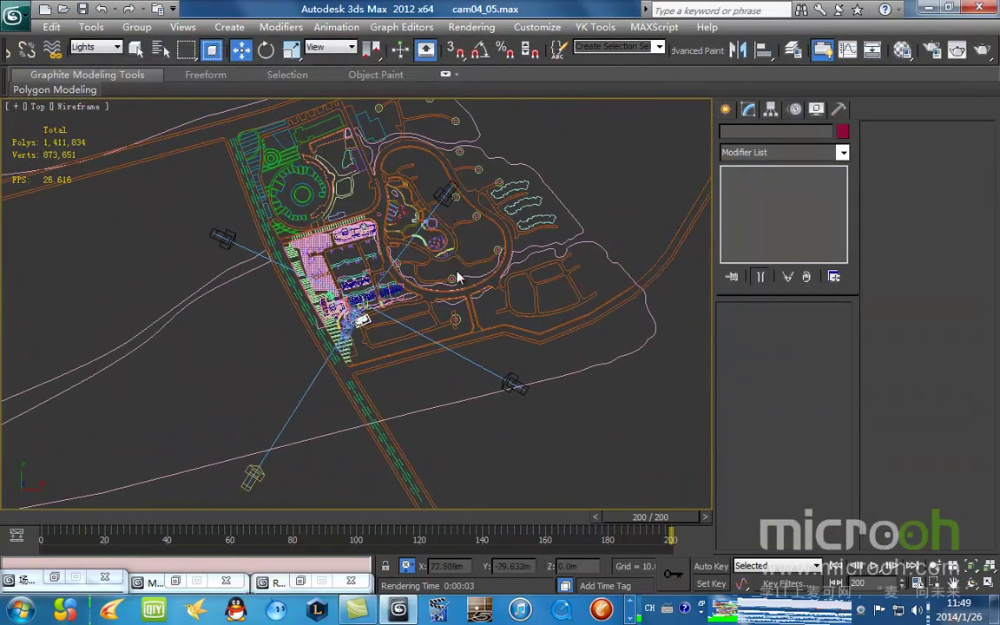
Delete the north-eastern and south-western directional lights in the Top view.
{"action": "left_click", "coordinate": [443, 192]}
{"action": "left_click", "coordinate": [482, 218]}
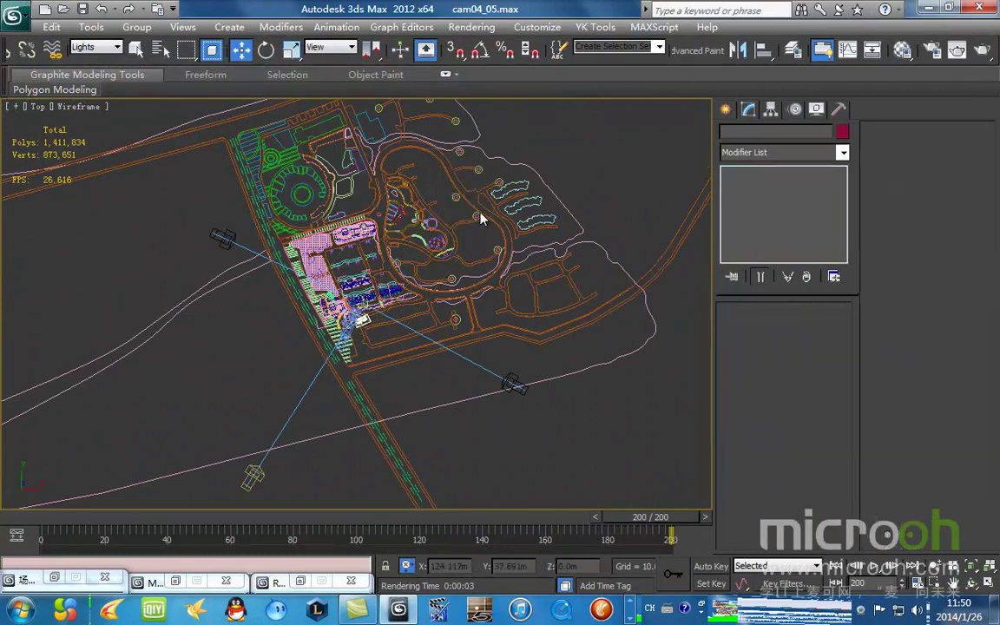
{"action": "left_click", "coordinate": [225, 239]}
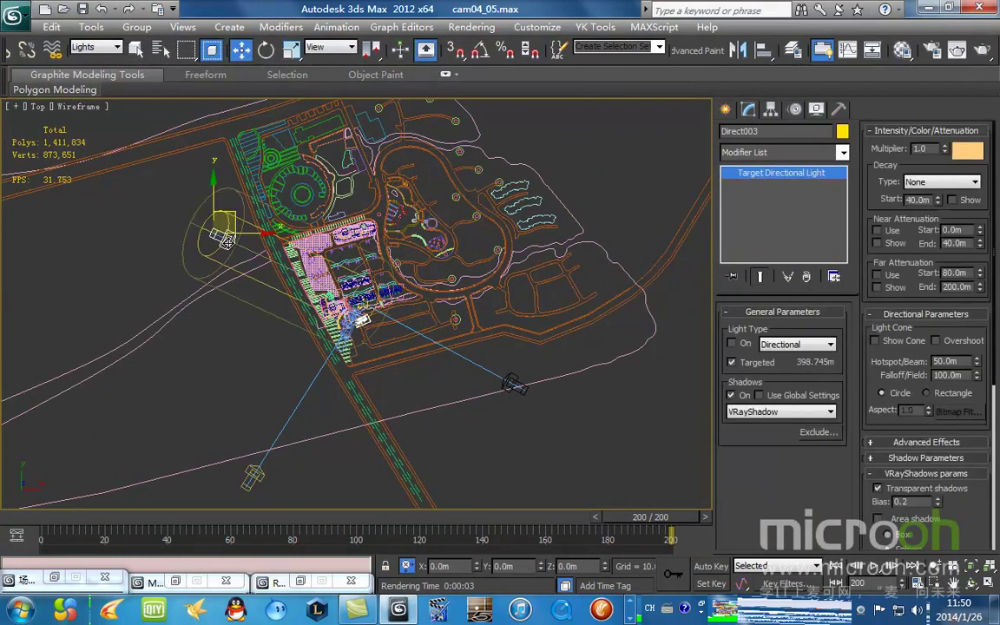
{"action": "left_click", "coordinate": [254, 473]}
{"action": "key", "text": "Delete"}
Look through the western light, orbit it around its target to a new sun direction, and return to Camera04.
{"action": "left_click", "coordinate": [520, 390]}
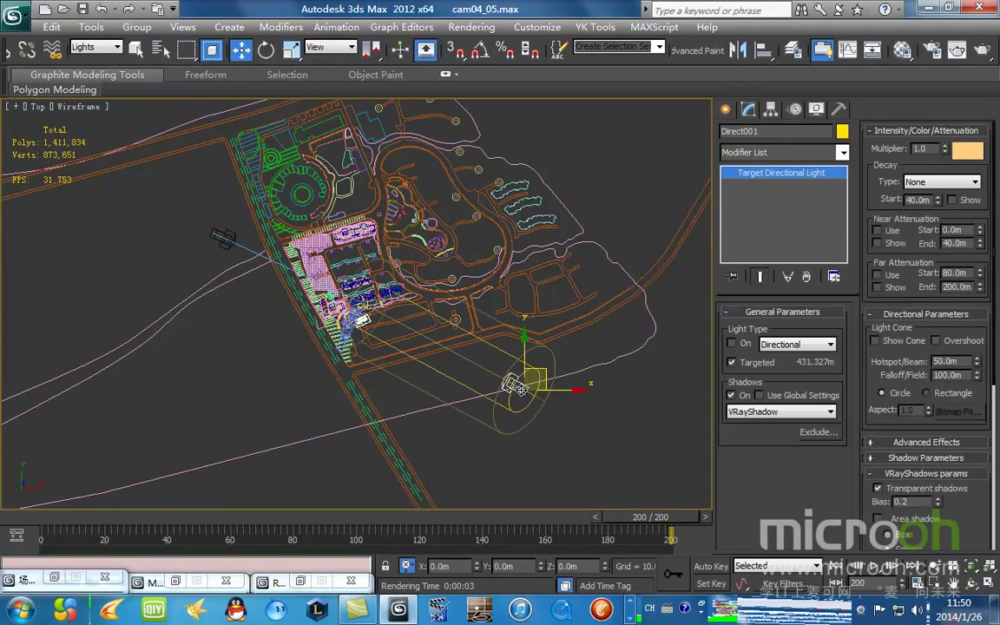
{"action": "scroll", "coordinate": [199, 217], "scroll_direction": "up", "scroll_amount": 3}
{"action": "left_click", "coordinate": [230, 213]}
{"action": "key", "text": "shift+4"}
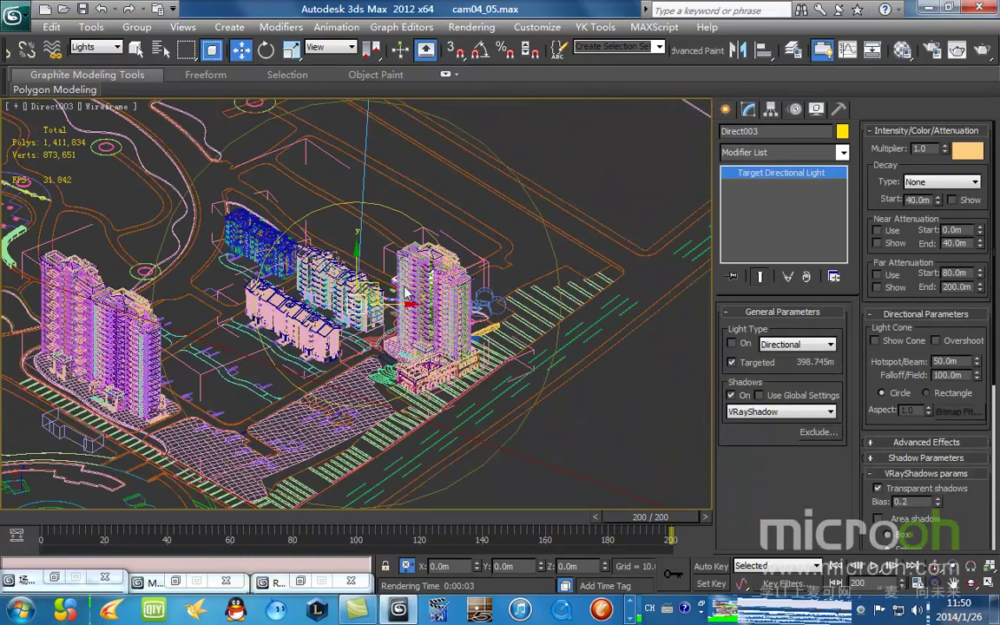
{"action": "left_click", "coordinate": [971, 583]}
{"action": "left_click_drag", "start_coordinate": [342, 313], "coordinate": [385, 355]}
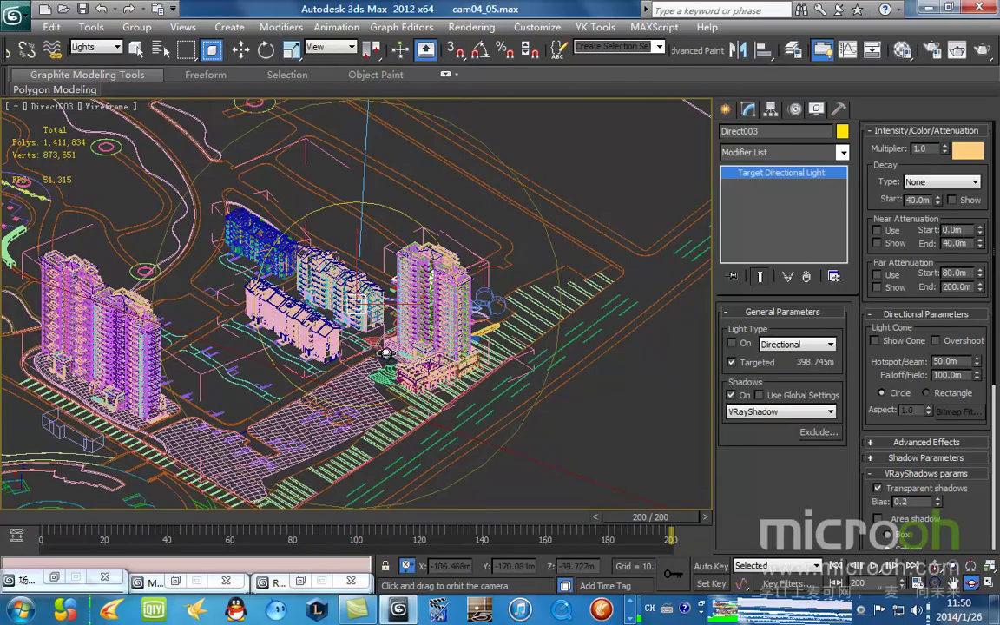
{"action": "left_click_drag", "start_coordinate": [385, 354], "coordinate": [417, 373]}
{"action": "key", "text": "c"}
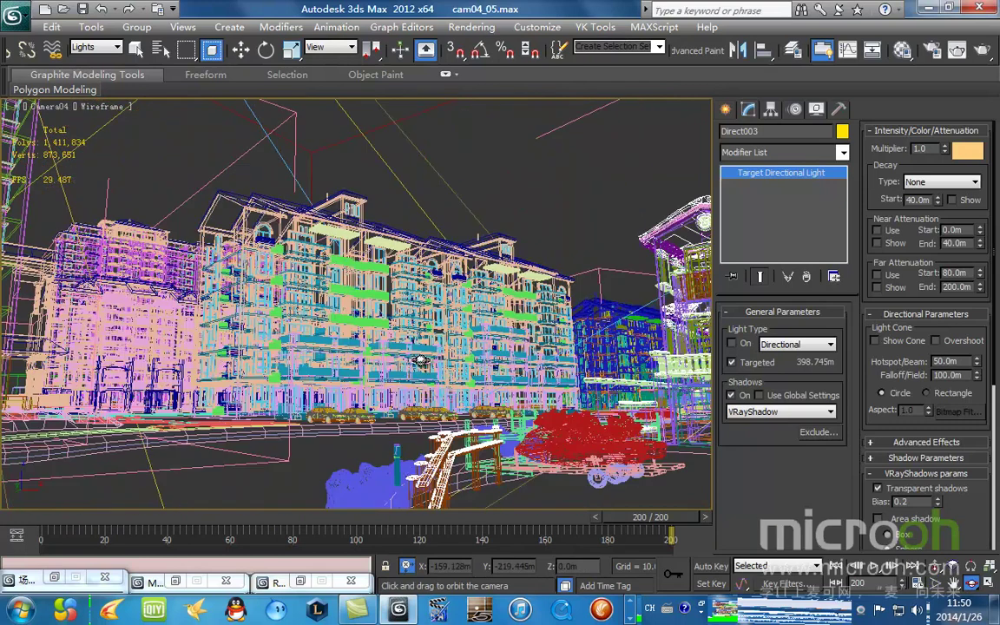
Switch on the repositioned light Direct003 from the Top view and render frame 200 from Camera04.
{"action": "key", "text": "t"}
{"action": "scroll", "coordinate": [452, 202], "scroll_direction": "down", "scroll_amount": 5}
{"action": "left_click", "coordinate": [241, 49]}
{"action": "left_click", "coordinate": [406, 363]}
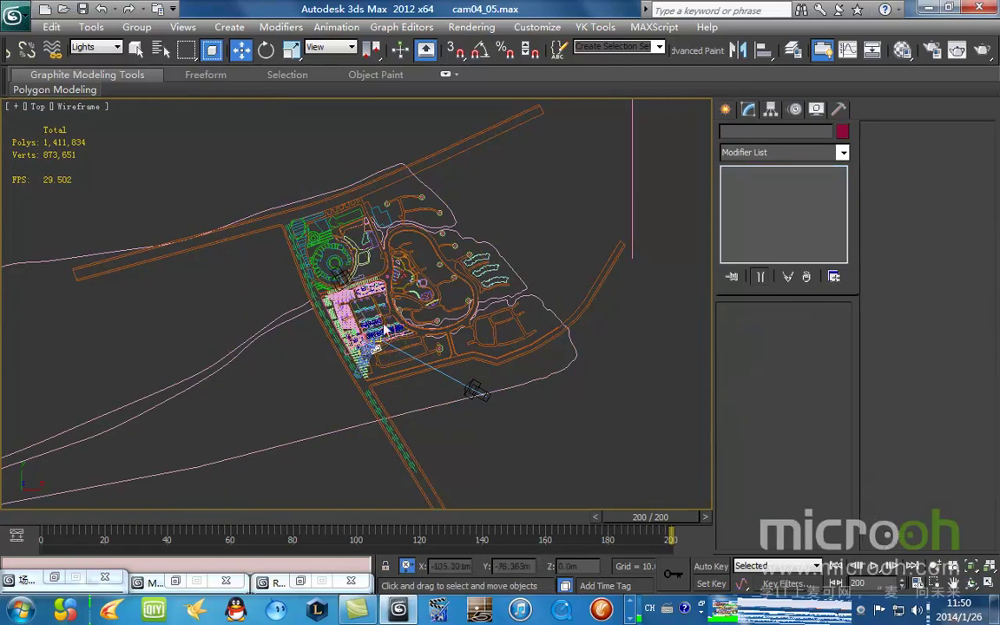
{"action": "left_click", "coordinate": [339, 278]}
{"action": "left_click", "coordinate": [731, 344]}
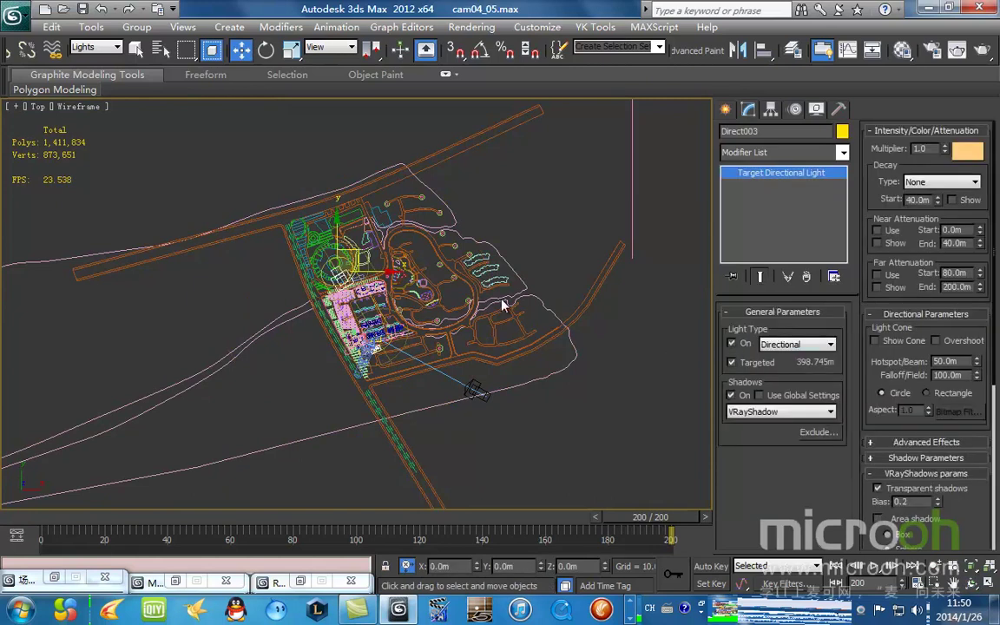
{"action": "key", "text": "c"}
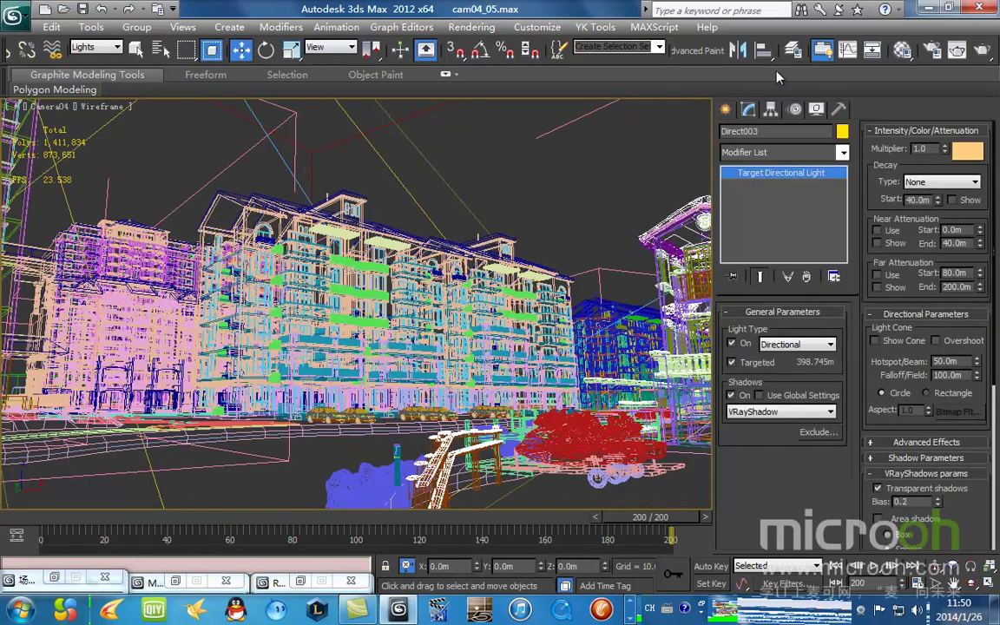
{"action": "left_click", "coordinate": [957, 52]}
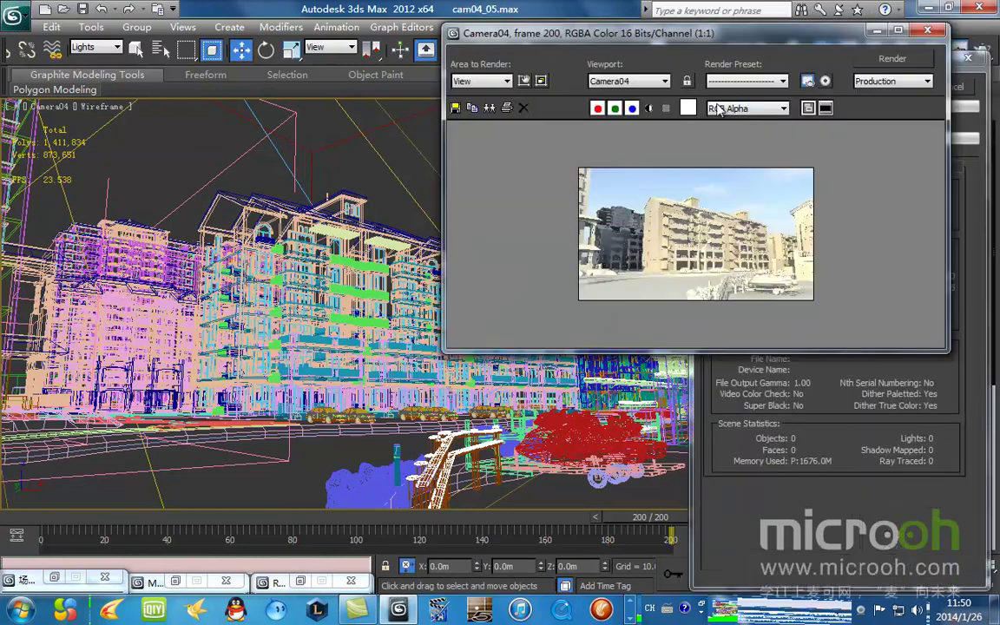
Enlarge the rendered frame window and examine the Camera04 render at 2:1 zoom.
{"action": "left_click_drag", "start_coordinate": [723, 31], "coordinate": [457, 70]}
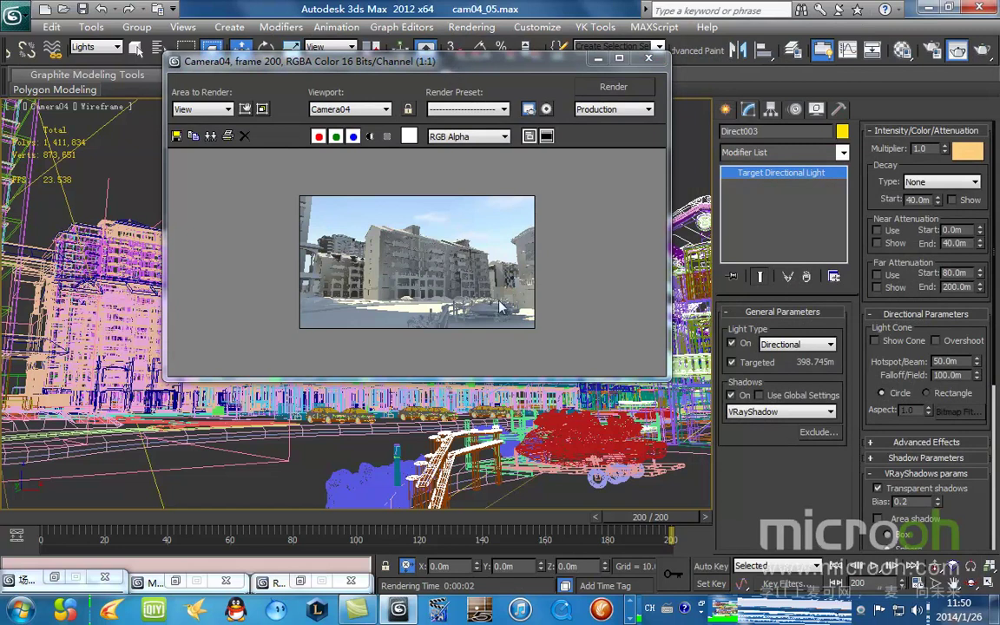
{"action": "scroll", "coordinate": [499, 306], "scroll_direction": "up", "scroll_amount": 1}
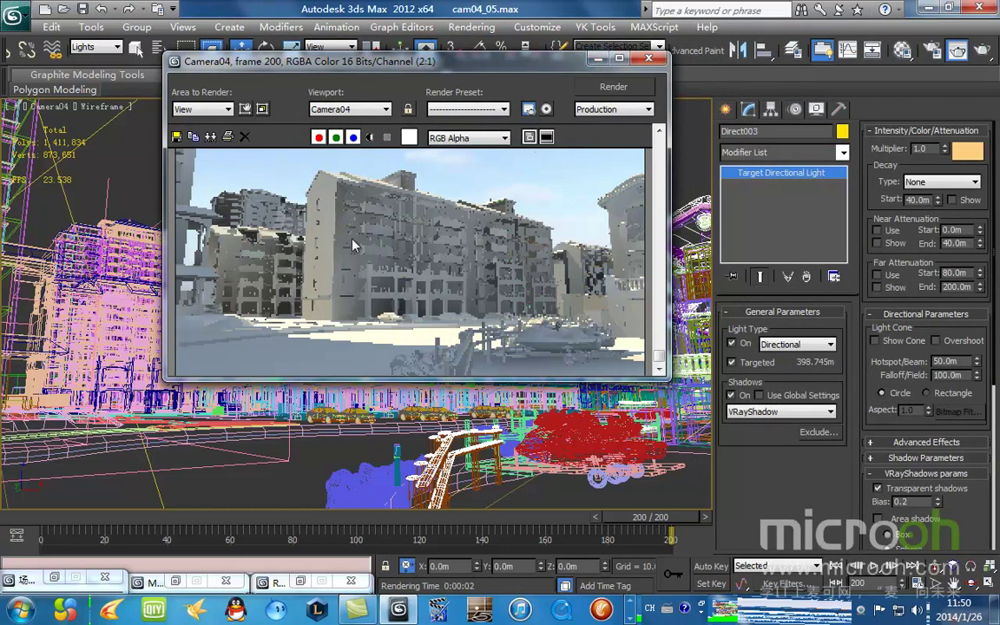
{"action": "left_click_drag", "start_coordinate": [477, 57], "coordinate": [409, 50]}
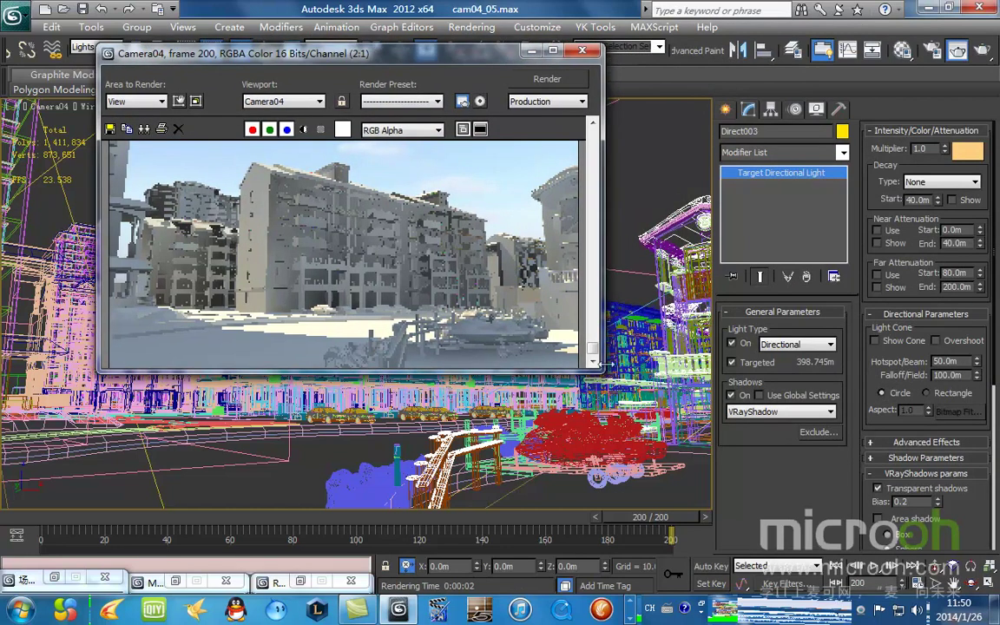
{"action": "left_click_drag", "start_coordinate": [596, 369], "coordinate": [785, 534]}
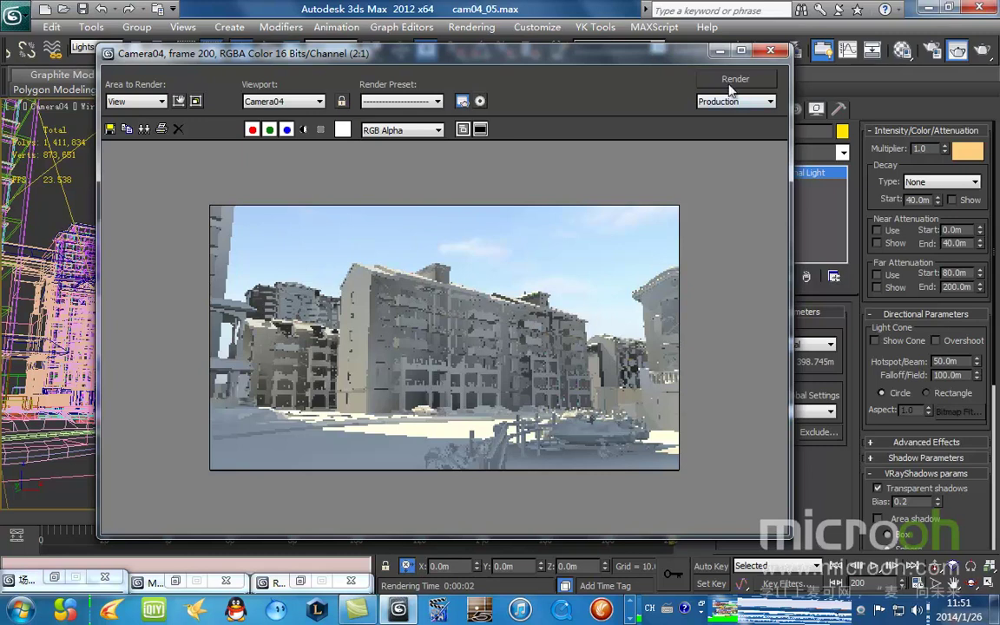
Undo the last orbit changes made to Direct003, working from the Top view.
{"action": "left_click", "coordinate": [717, 51]}
{"action": "key", "text": "t"}
{"action": "scroll", "coordinate": [430, 317], "scroll_direction": "down", "scroll_amount": 2}
{"action": "scroll", "coordinate": [430, 317], "scroll_direction": "up", "scroll_amount": 2}
{"action": "middle_click_drag", "start_coordinate": [410, 339], "coordinate": [474, 315]}
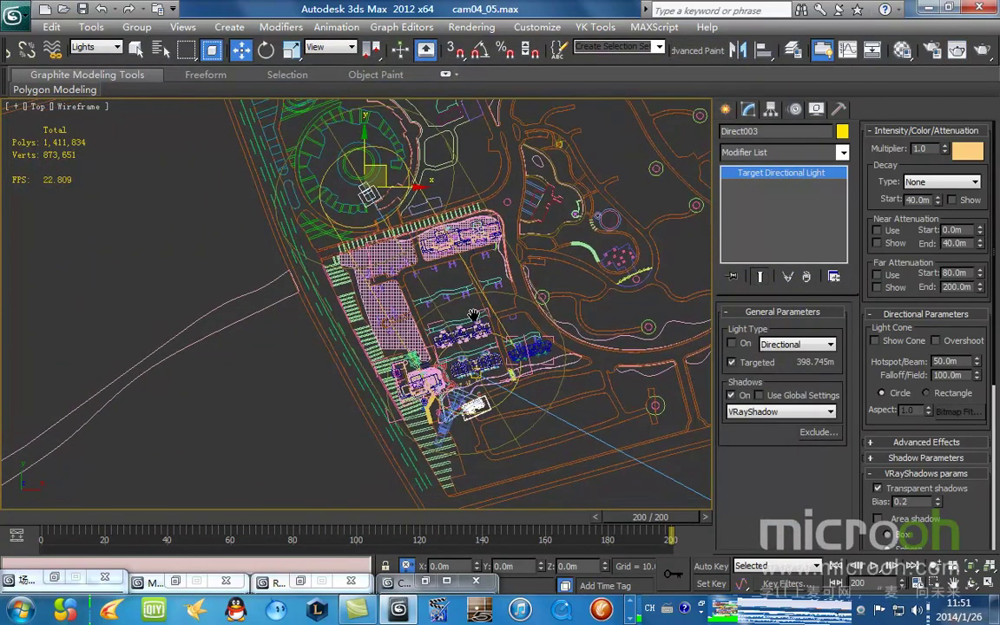
{"action": "key", "text": "ctrl+z"}
{"action": "key", "text": "ctrl+z"}
{"action": "key", "text": "ctrl+z"}
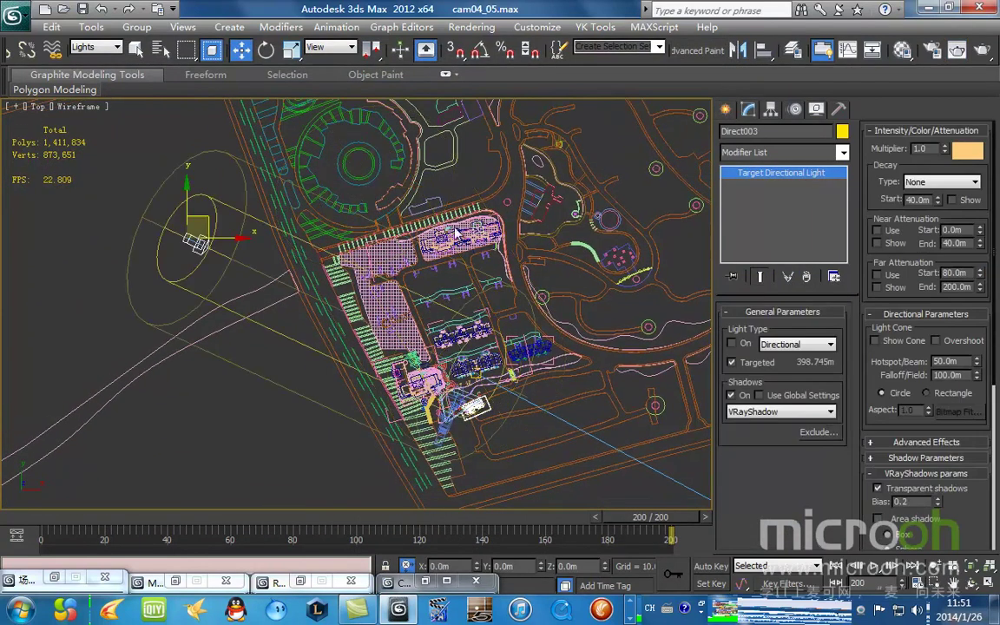
Select the western directional light Direct003 in the Top view and switch it on.
{"action": "left_click", "coordinate": [605, 395]}
{"action": "left_click", "coordinate": [201, 243]}
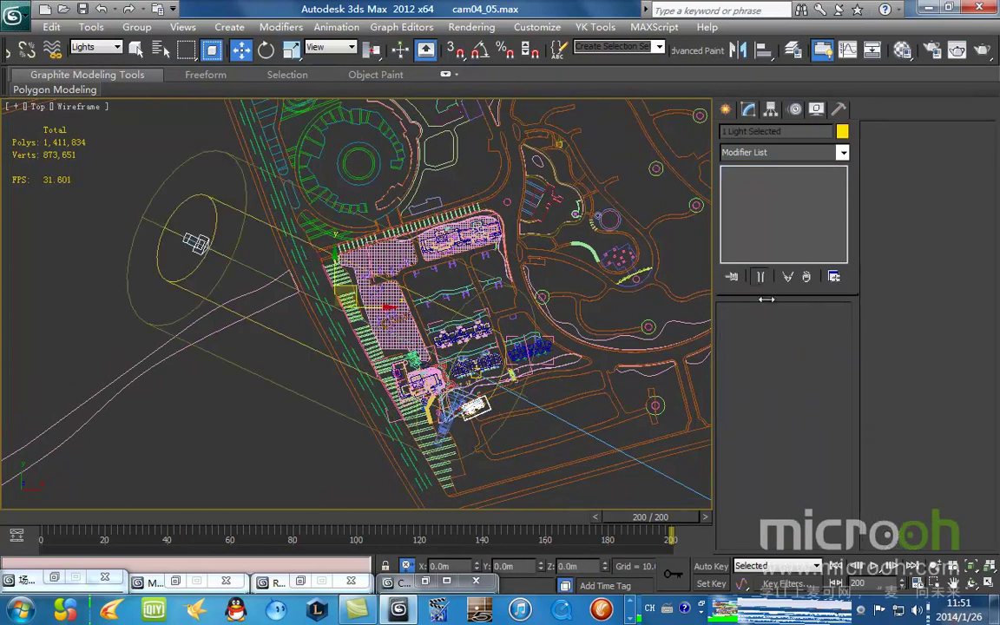
{"action": "left_click", "coordinate": [235, 401]}
{"action": "left_click", "coordinate": [196, 242]}
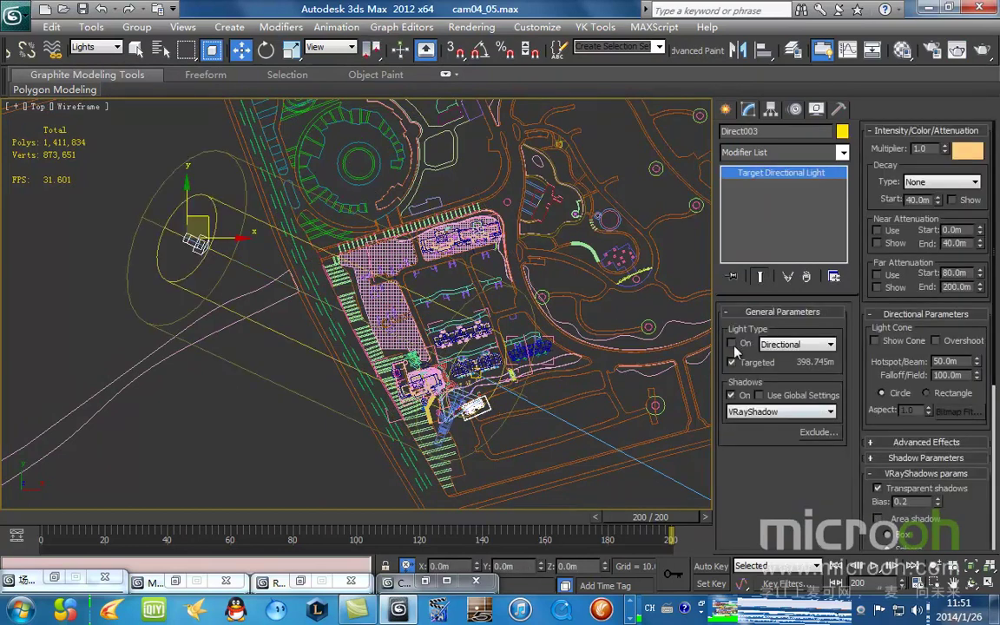
{"action": "left_click", "coordinate": [276, 446]}
{"action": "left_click", "coordinate": [196, 241]}
{"action": "mouse_move", "coordinate": [282, 327]}
{"action": "middle_mouse_down"}
{"action": "mouse_move", "coordinate": [250, 314]}
{"action": "mouse_move", "coordinate": [231, 327]}
{"action": "middle_mouse_up"}
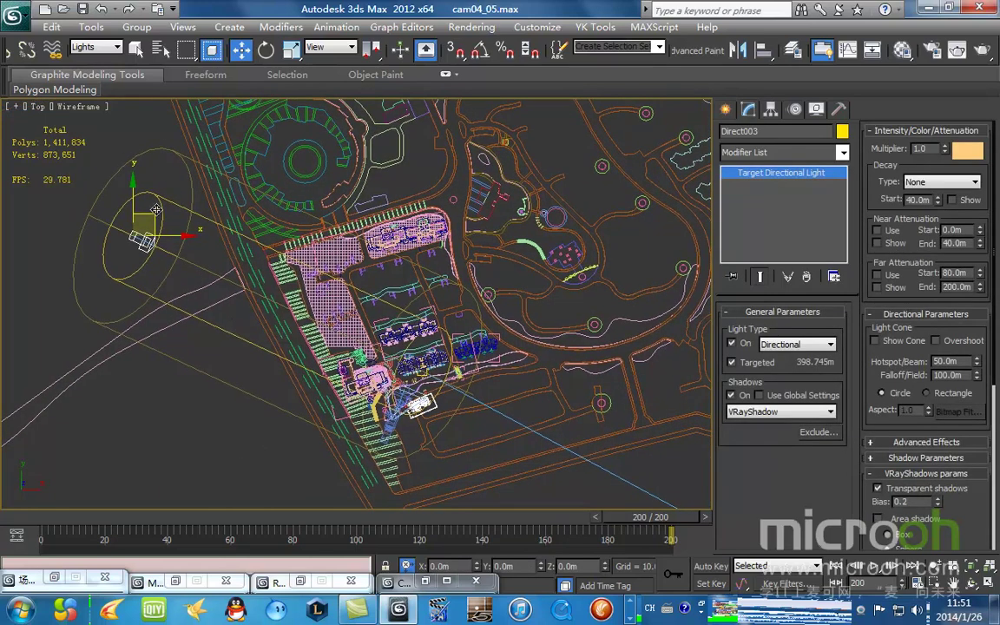
Clone Direct003 once as a Copy placed south-east of it, and switch off the original light.
{"action": "mouse_move", "coordinate": [151, 214]}
{"action": "left_mouse_down", "text": "shift"}
{"action": "mouse_move", "coordinate": [222, 365]}
{"action": "mouse_move", "coordinate": [223, 349]}
{"action": "left_mouse_up", "text": "shift"}
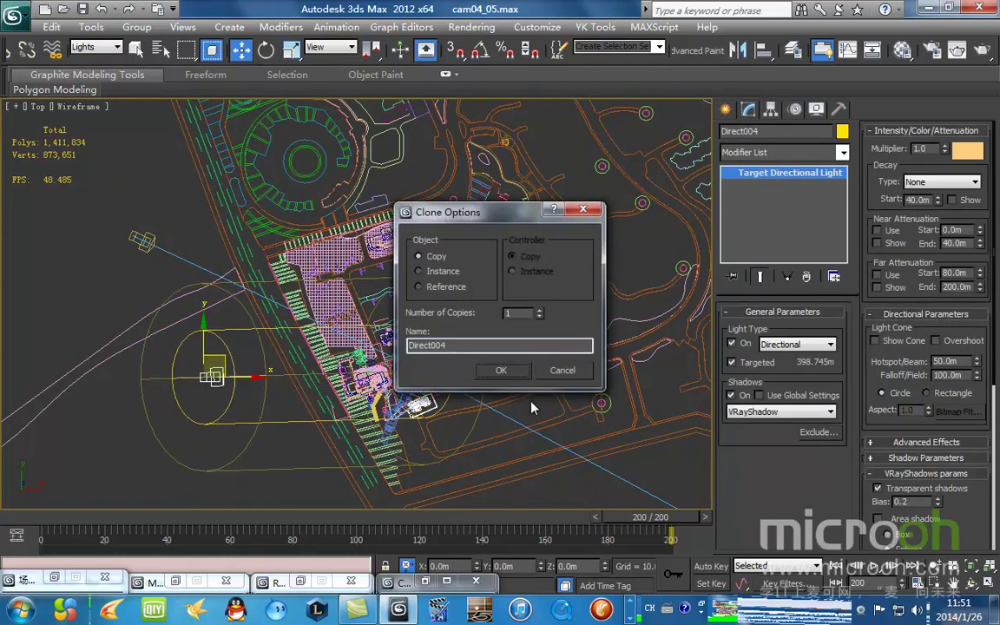
{"action": "left_click", "coordinate": [502, 371]}
{"action": "left_click", "coordinate": [142, 239]}
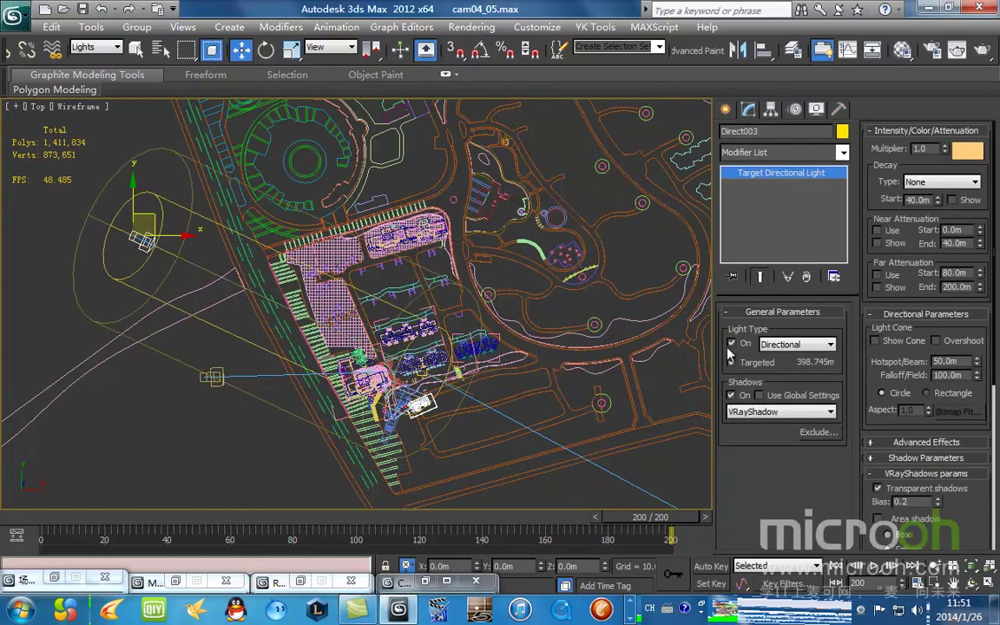
{"action": "left_click", "coordinate": [247, 426]}
Look through the copied light Direct004, orbit it around its target, and render frame 200 from Camera04.
{"action": "left_click", "coordinate": [212, 376]}
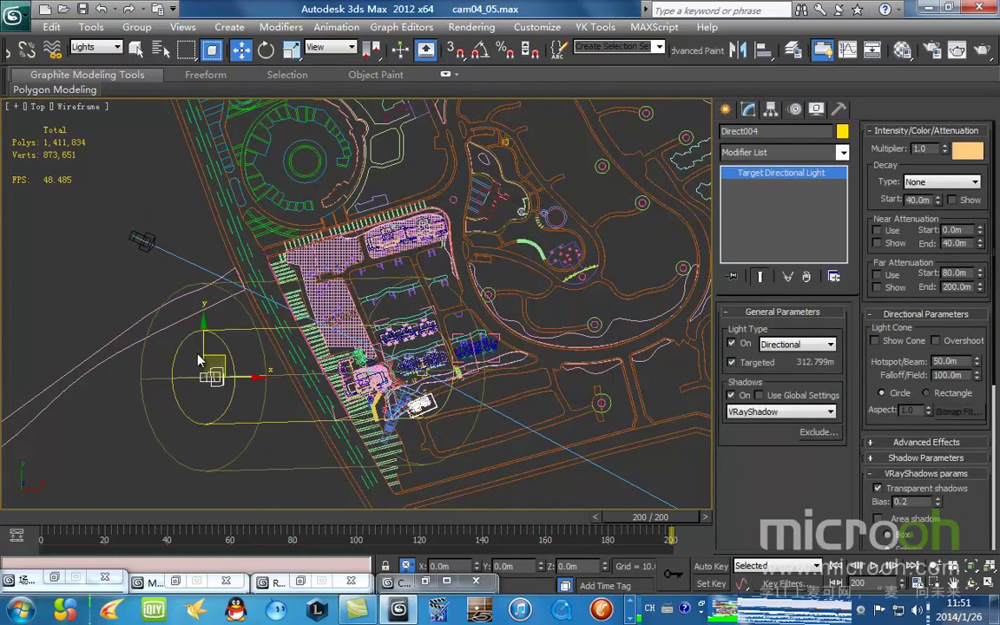
{"action": "key", "text": "shift+4"}
{"action": "left_click", "coordinate": [971, 583]}
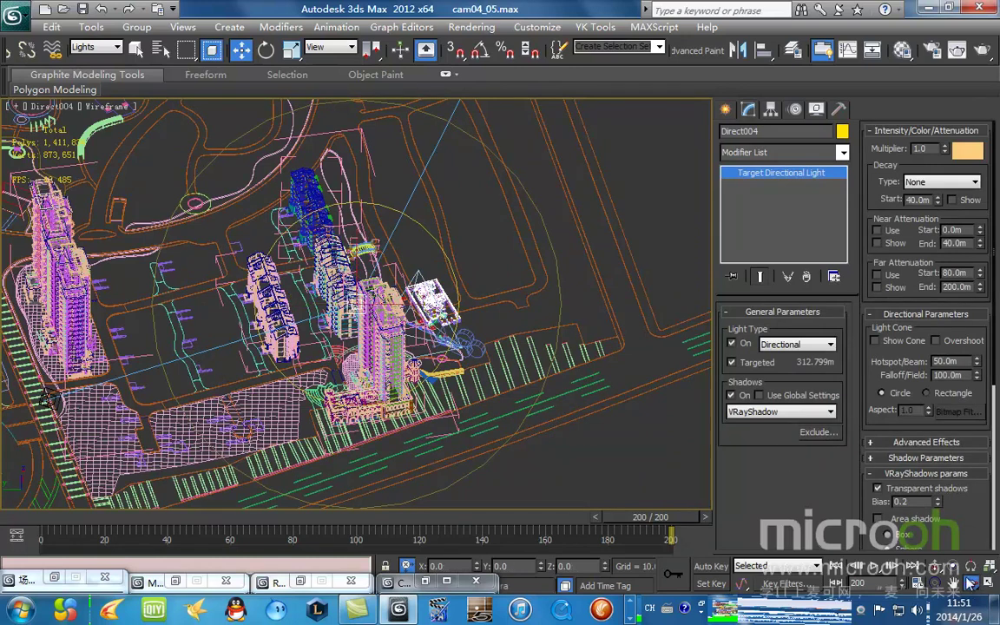
{"action": "left_click_drag", "start_coordinate": [440, 308], "coordinate": [408, 312]}
{"action": "middle_click_drag", "start_coordinate": [408, 311], "coordinate": [377, 318], "text": "alt"}
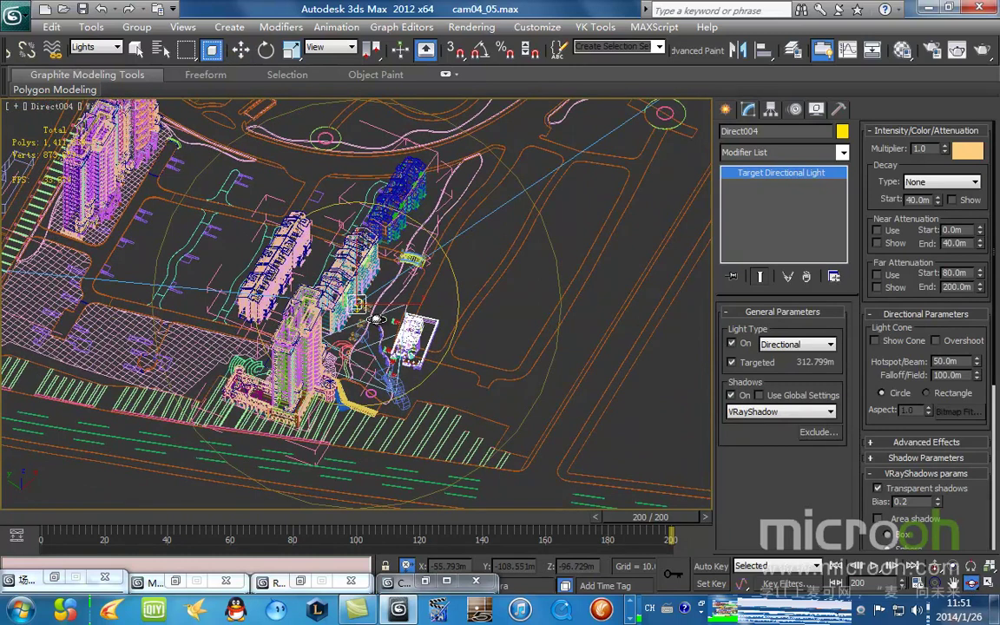
{"action": "left_click_drag", "start_coordinate": [377, 319], "coordinate": [390, 325]}
{"action": "key", "text": "c"}
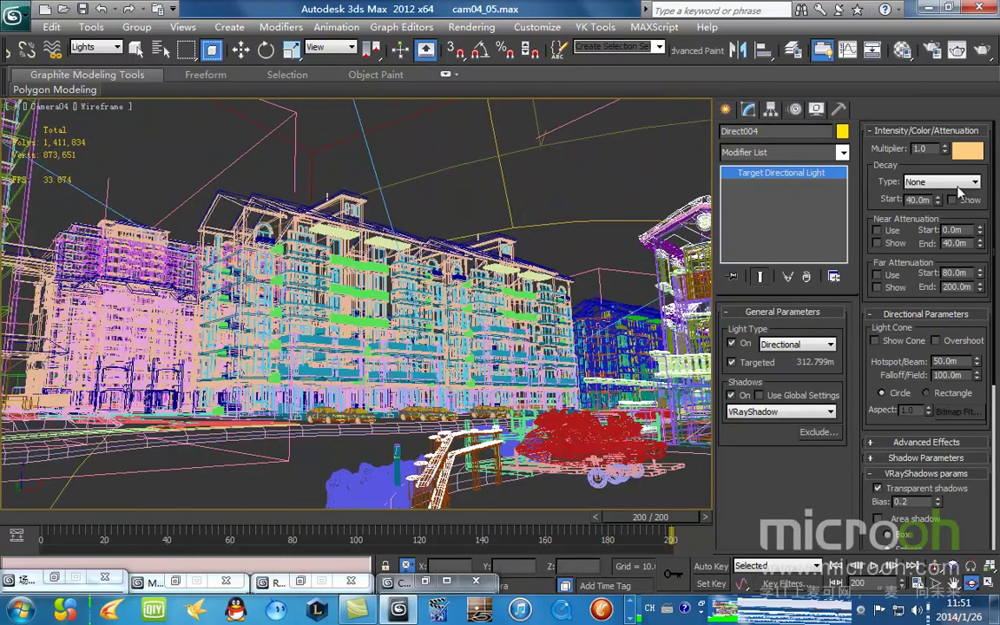
{"action": "left_click", "coordinate": [984, 50]}
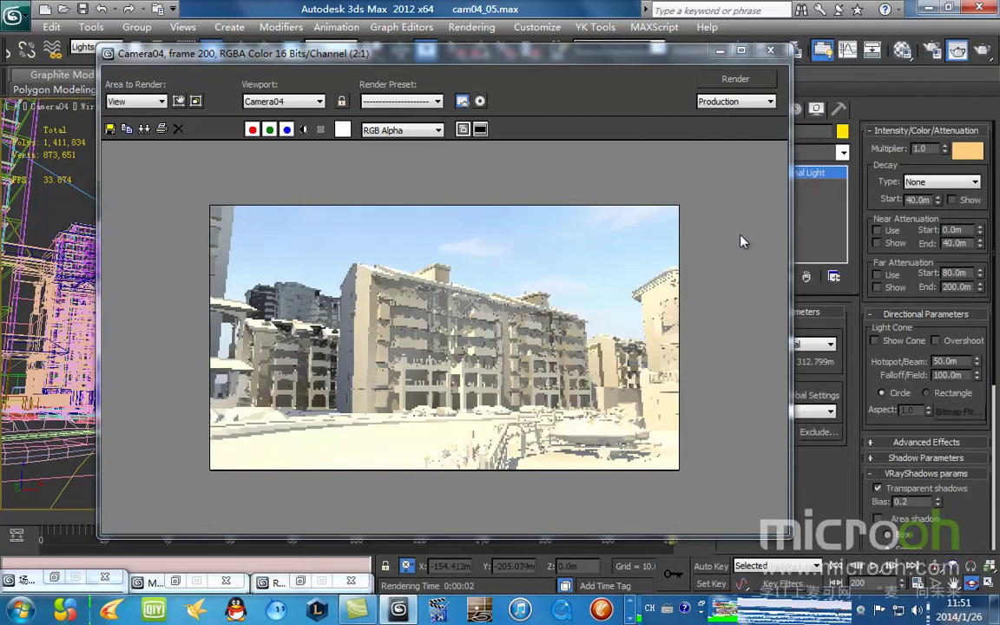
Orbit Direct004 further to the north-west side of the site, shift it slightly, and render frame 200 from Camera04 again.
{"action": "left_click", "coordinate": [719, 51]}
{"action": "key", "text": "t"}
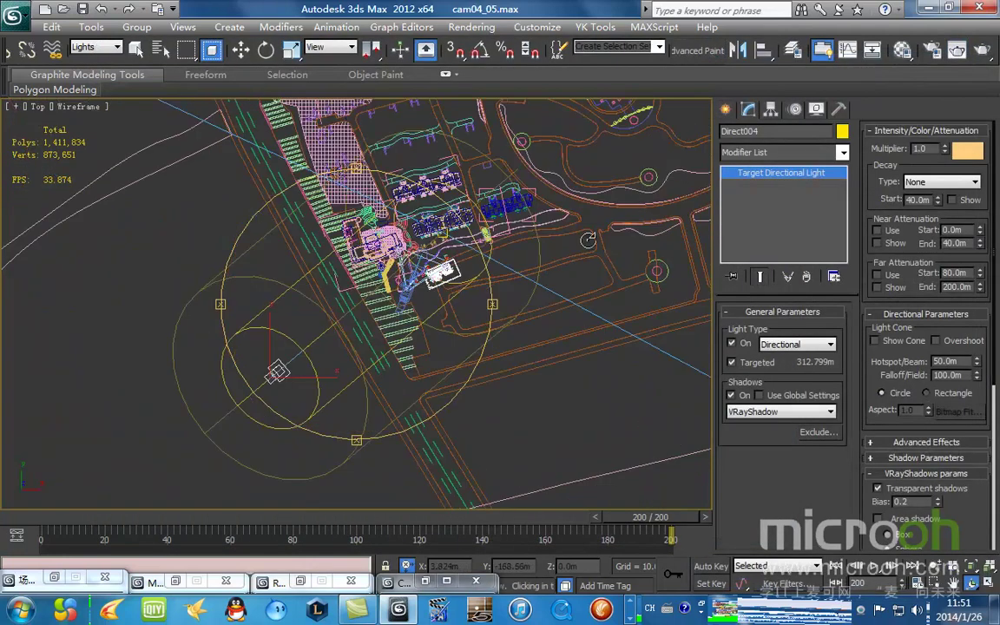
{"action": "key", "text": "shift+4"}
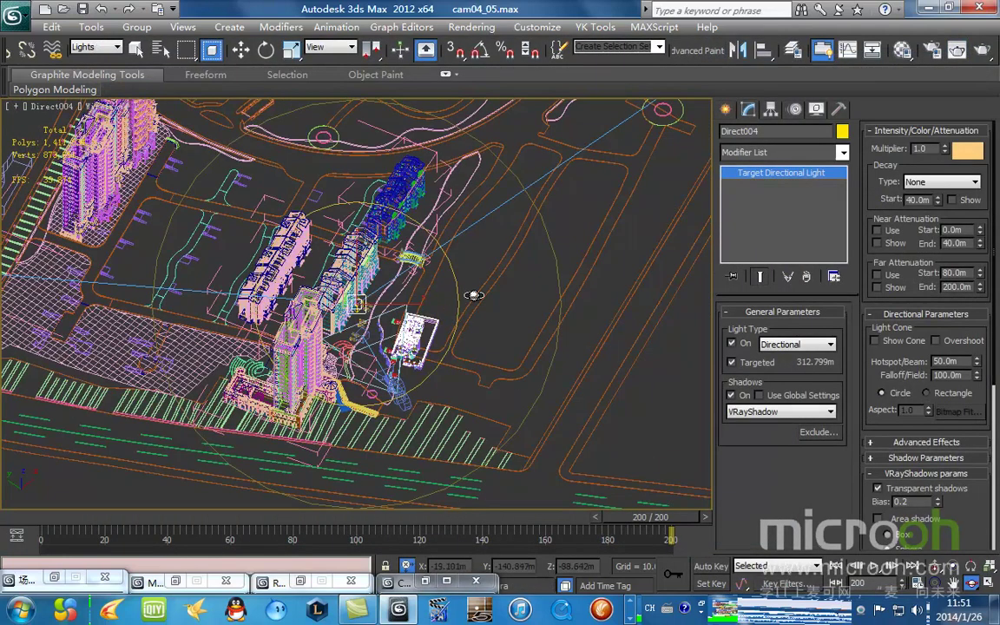
{"action": "left_click_drag", "start_coordinate": [335, 294], "coordinate": [416, 334]}
{"action": "middle_click_drag", "start_coordinate": [417, 333], "coordinate": [460, 285], "text": "alt"}
{"action": "left_click_drag", "start_coordinate": [459, 285], "coordinate": [482, 281]}
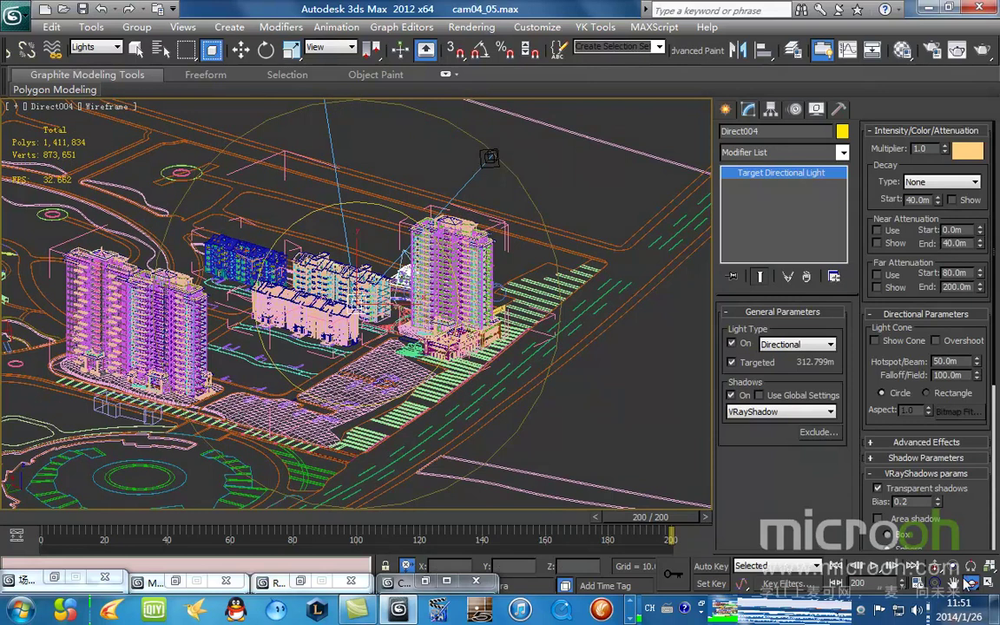
{"action": "left_click", "coordinate": [952, 583]}
{"action": "left_click_drag", "start_coordinate": [360, 302], "coordinate": [333, 305]}
{"action": "key", "text": "c"}
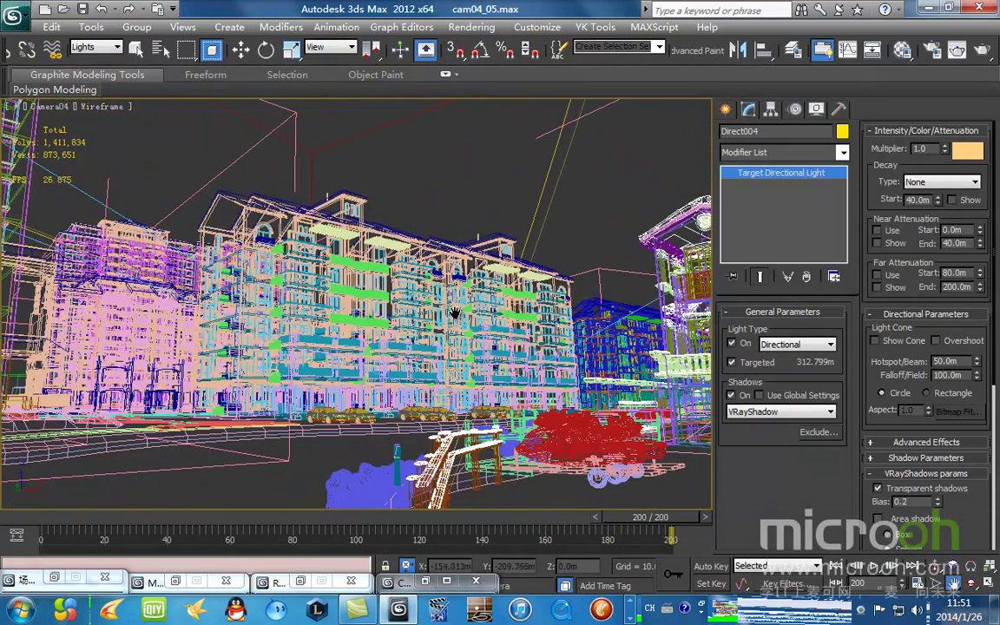
{"action": "left_click", "coordinate": [981, 49]}
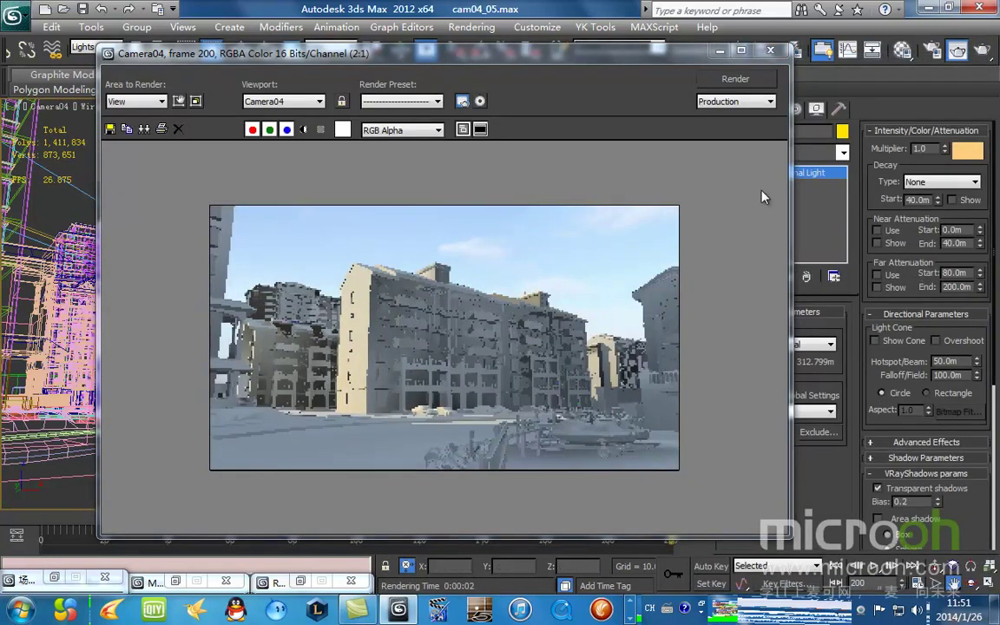
Reselect Direct004 and, looking through it, narrow its light cone to a 12.58 m hotspot and 58.349 m falloff.
{"action": "left_click", "coordinate": [720, 55]}
{"action": "key", "text": "t"}
{"action": "key", "text": "z"}
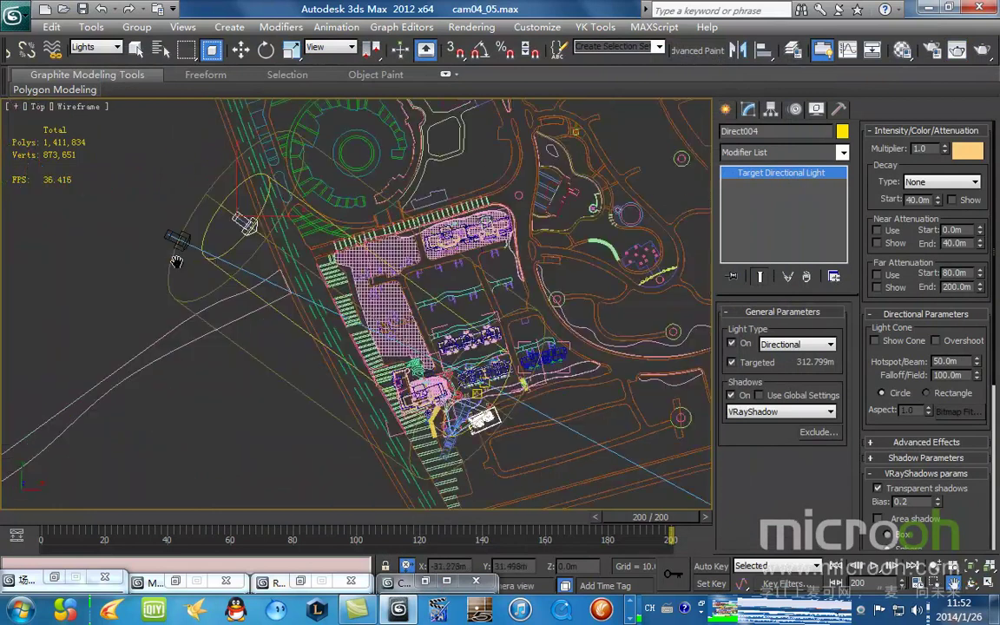
{"action": "key", "text": "w"}
{"action": "left_click", "coordinate": [201, 384]}
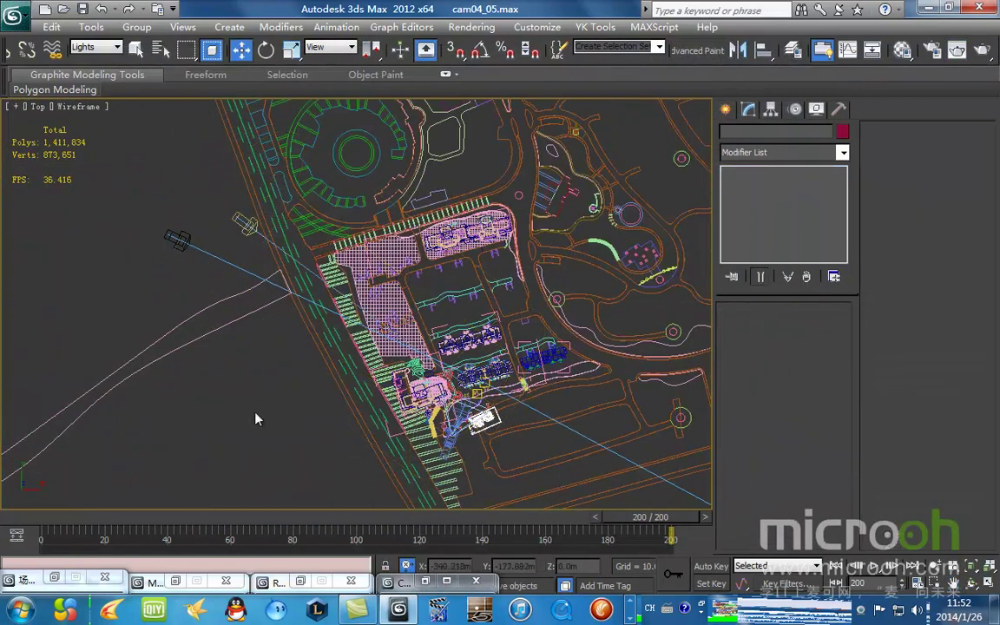
{"action": "left_click", "coordinate": [252, 229]}
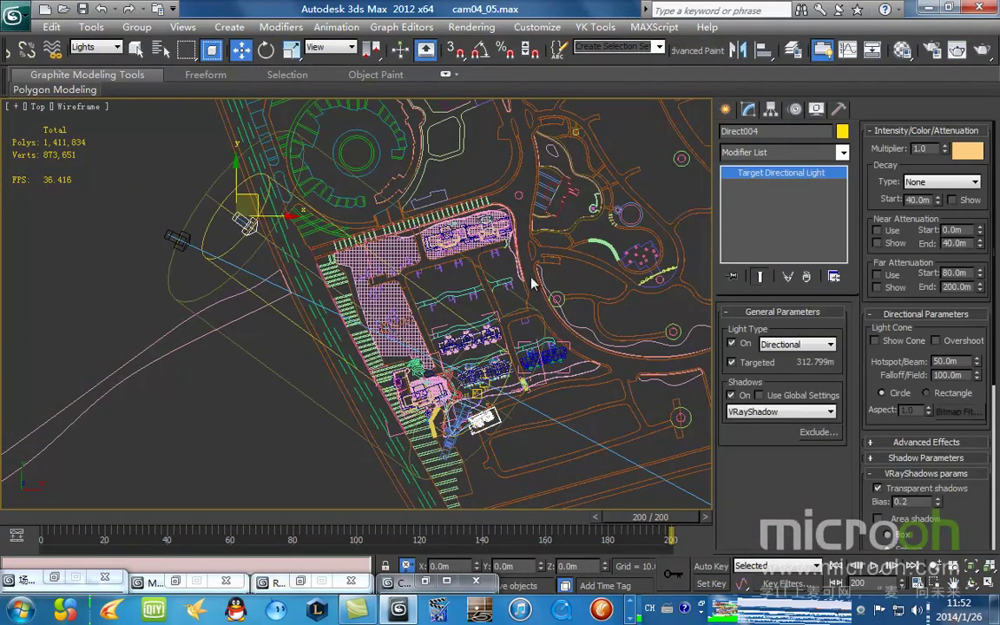
{"action": "key", "text": "shift+4"}
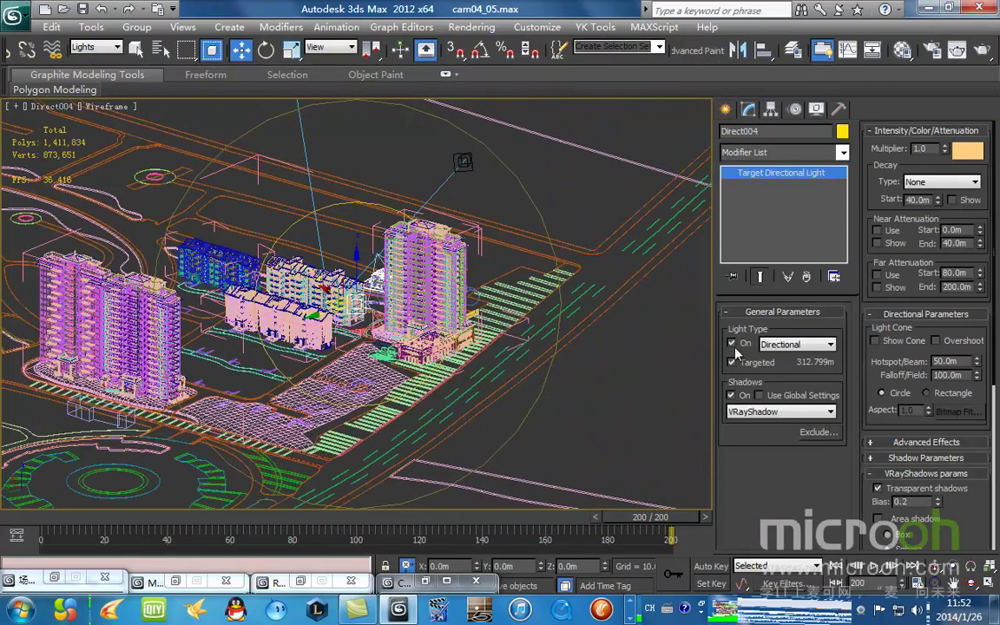
{"action": "left_click", "coordinate": [953, 566]}
{"action": "left_click_drag", "start_coordinate": [334, 343], "coordinate": [364, 194]}
{"action": "left_click", "coordinate": [935, 583]}
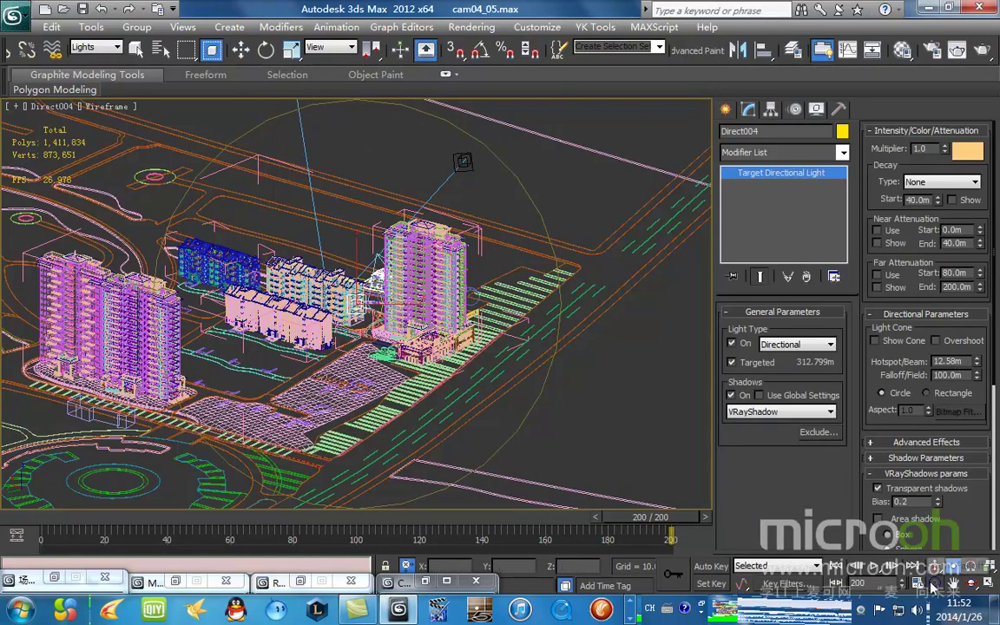
{"action": "left_click_drag", "start_coordinate": [387, 418], "coordinate": [387, 375]}
Render frame 200 from Camera04 with the narrowed light, clone the rendered frame window, and close the original window.
{"action": "left_click", "coordinate": [266, 50]}
{"action": "key", "text": "c"}
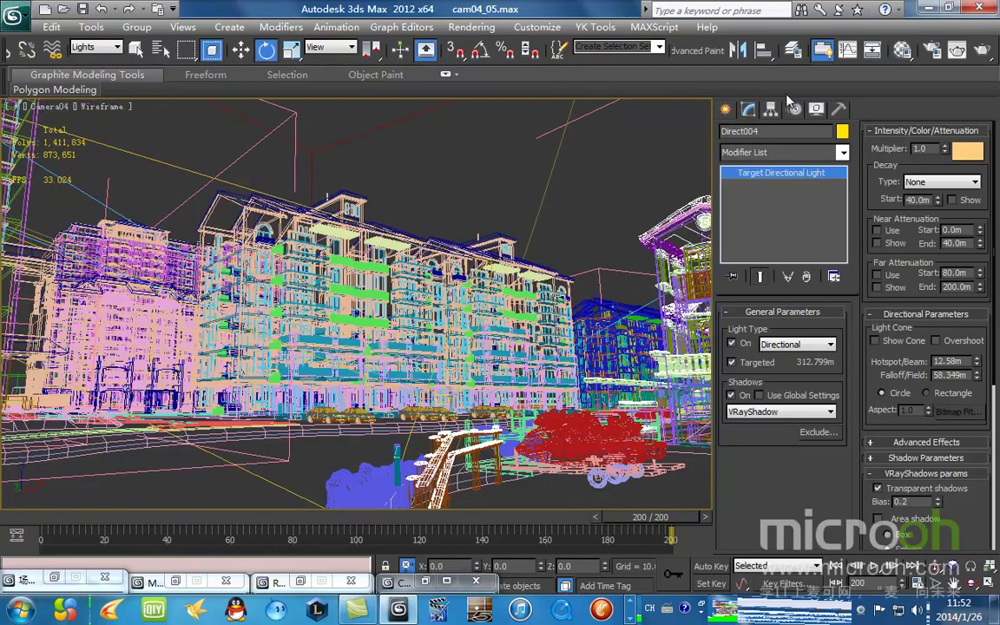
{"action": "left_click", "coordinate": [977, 50]}
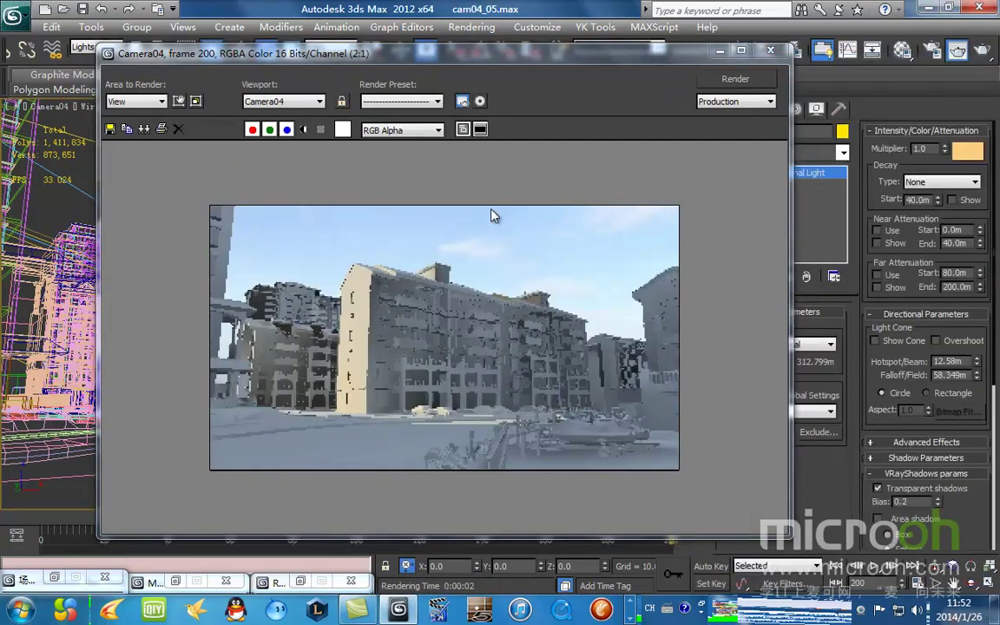
{"action": "left_click_drag", "start_coordinate": [580, 58], "coordinate": [556, 38]}
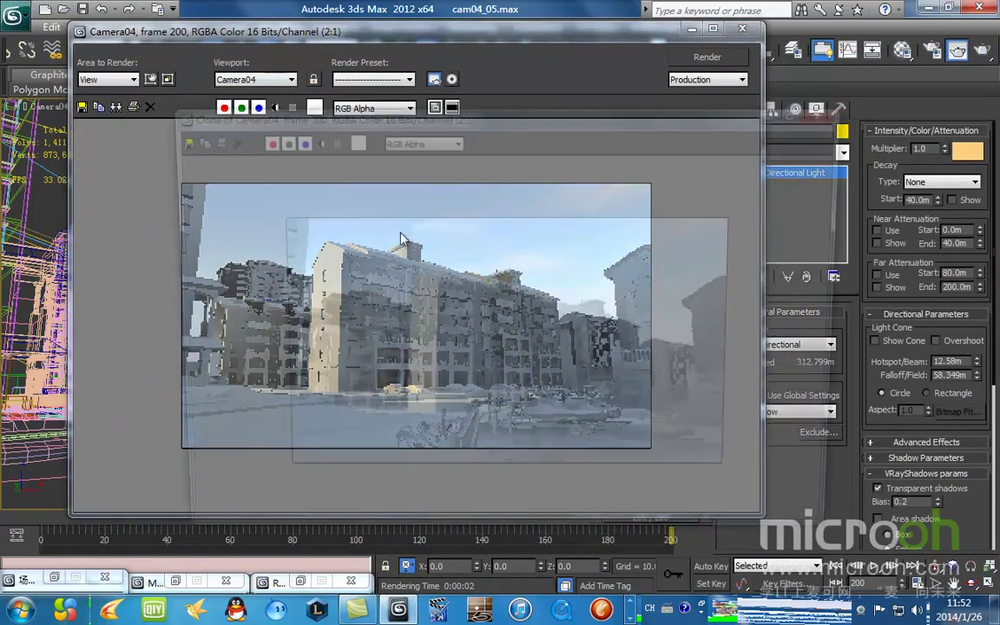
{"action": "left_click", "coordinate": [99, 106]}
{"action": "mouse_move", "coordinate": [548, 109]}
{"action": "left_mouse_down"}
{"action": "mouse_move", "coordinate": [426, 408]}
{"action": "mouse_move", "coordinate": [358, 531]}
{"action": "left_mouse_up"}
{"action": "left_click", "coordinate": [740, 30]}
Switch on Direct003 from the Top view and render frame 200 from Camera04.
{"action": "key", "text": "t"}
{"action": "left_click", "coordinate": [128, 220]}
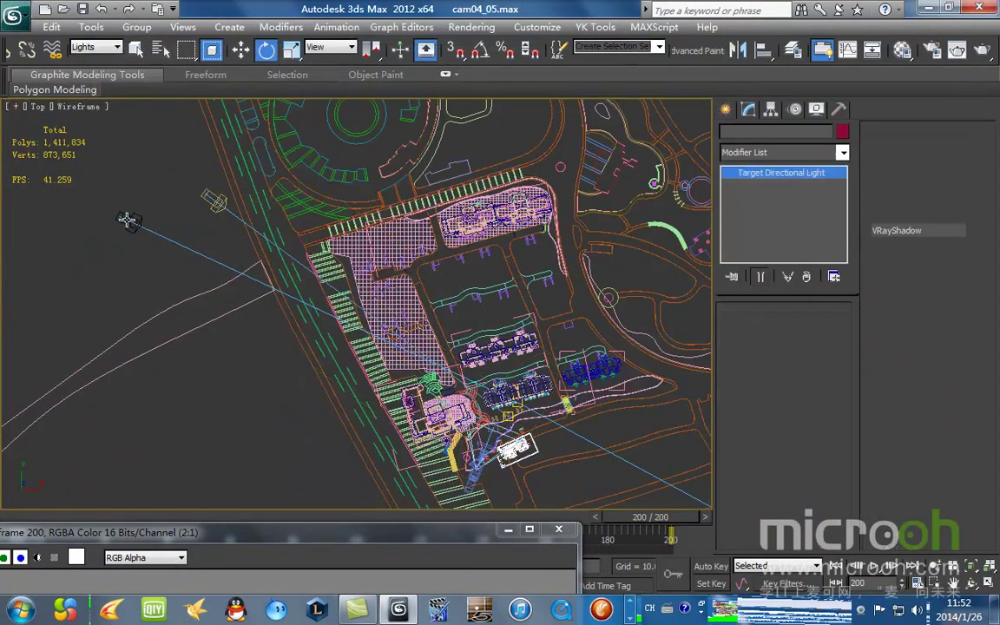
{"action": "key", "text": "c"}
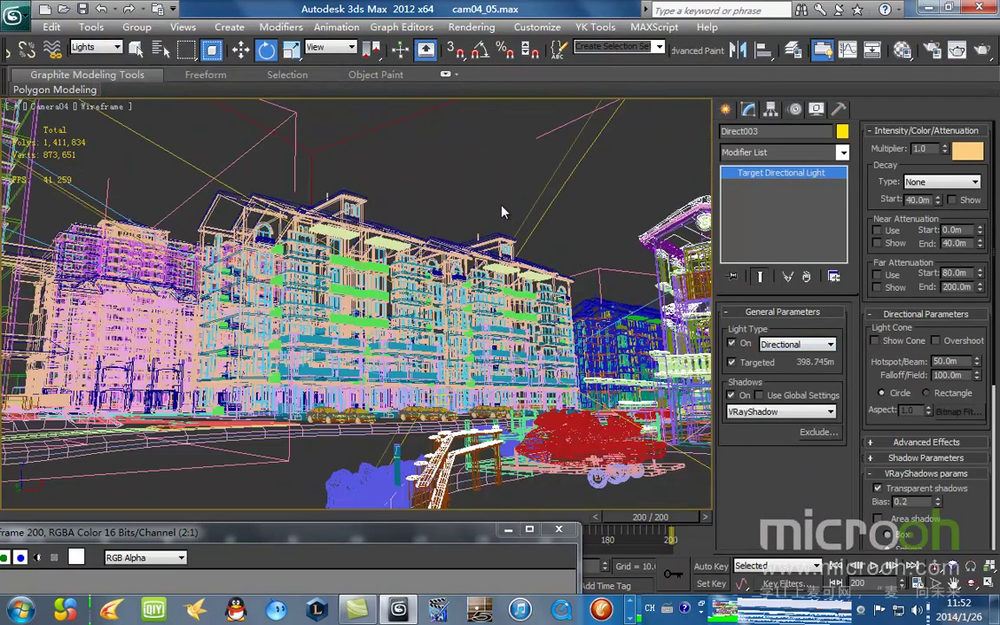
{"action": "left_click", "coordinate": [957, 52]}
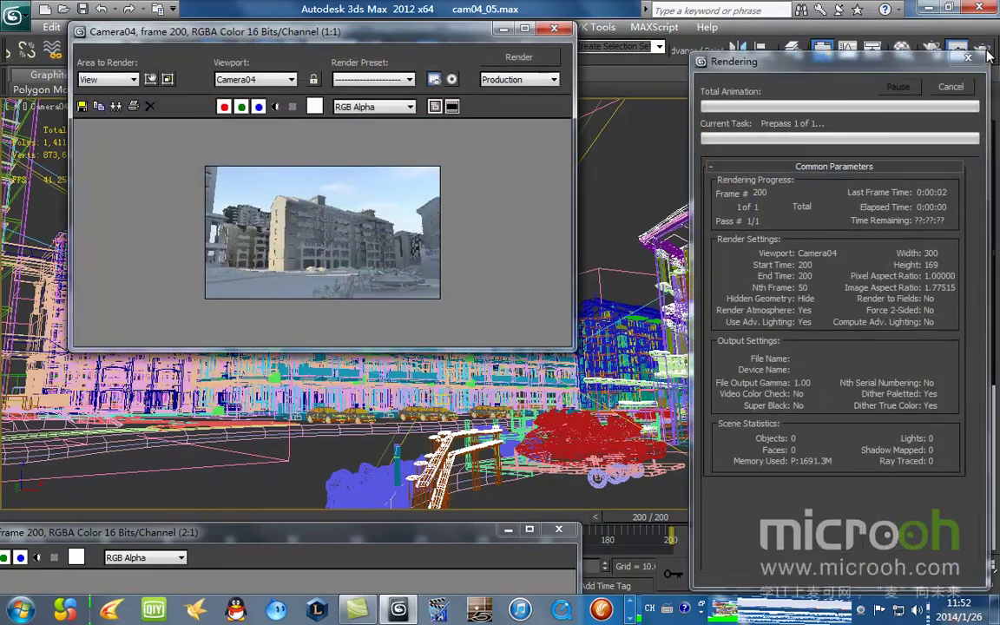
Enlarge the Direct003 render, compare it with the cloned render of the narrowed Direct004 light, and minimize both windows.
{"action": "scroll", "coordinate": [341, 258], "scroll_direction": "up", "scroll_amount": 1}
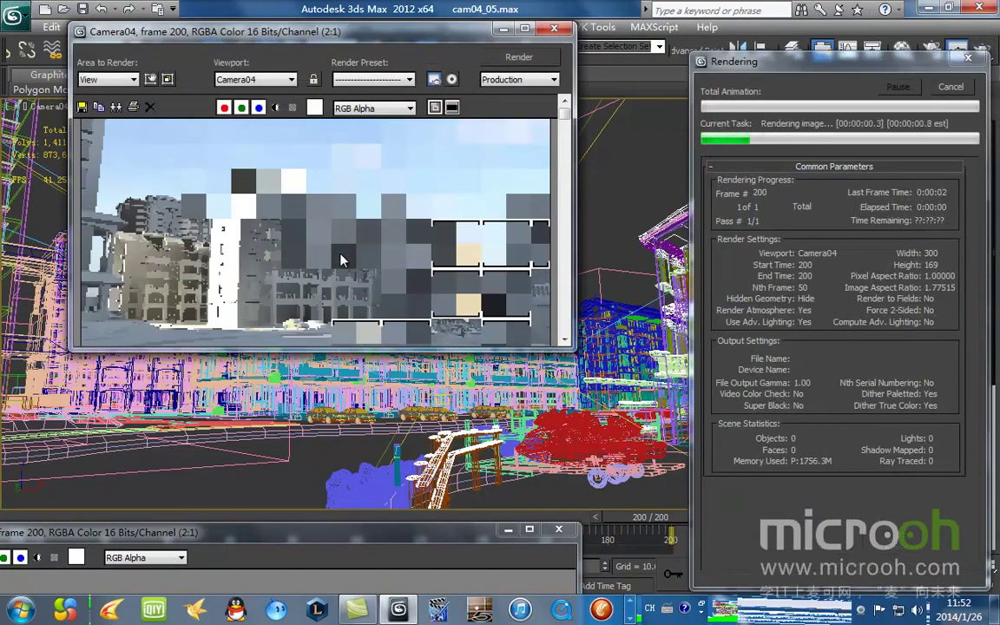
{"action": "mouse_move", "coordinate": [387, 545]}
{"action": "left_mouse_down"}
{"action": "mouse_move", "coordinate": [791, 193]}
{"action": "mouse_move", "coordinate": [806, 84]}
{"action": "left_mouse_up"}
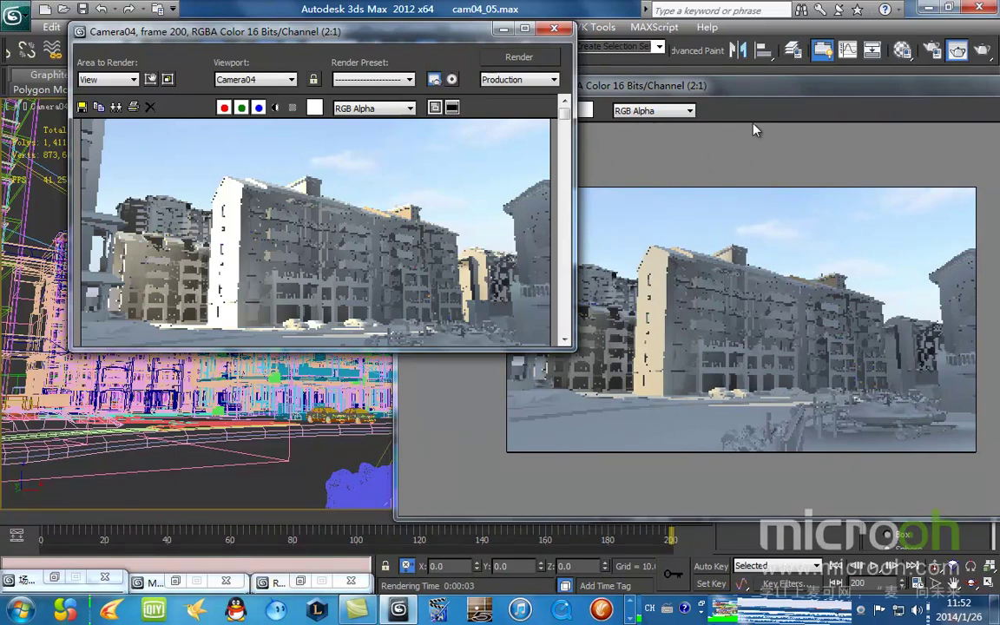
{"action": "mouse_move", "coordinate": [675, 85]}
{"action": "left_mouse_down"}
{"action": "mouse_move", "coordinate": [620, 91]}
{"action": "mouse_move", "coordinate": [368, 225]}
{"action": "left_mouse_up"}
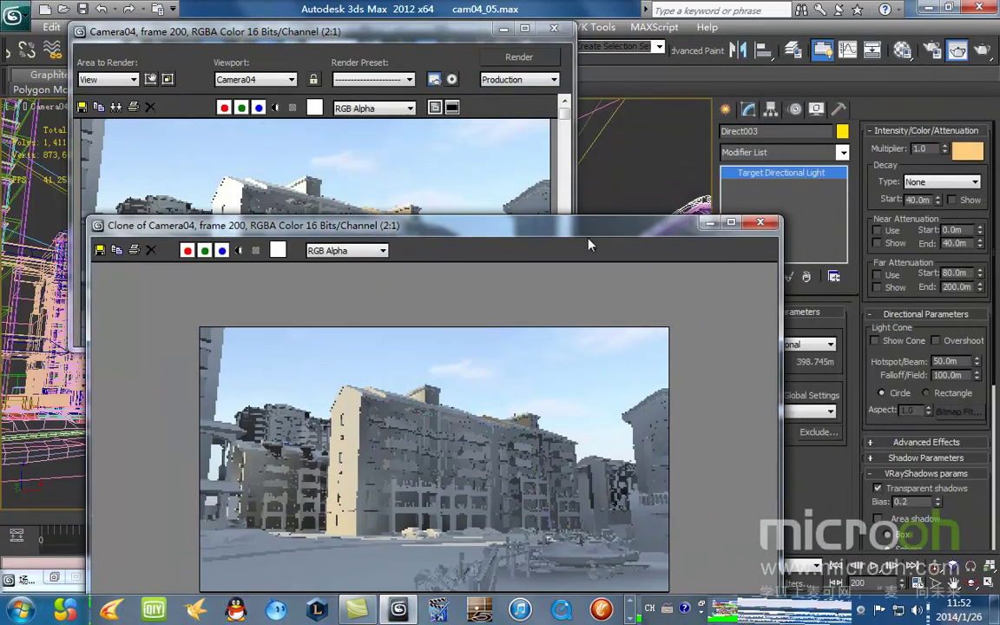
{"action": "left_click", "coordinate": [709, 224]}
{"action": "left_click", "coordinate": [504, 28]}
Check the scene through Direct003 and delete that light in the Top view.
{"action": "key", "text": "t"}
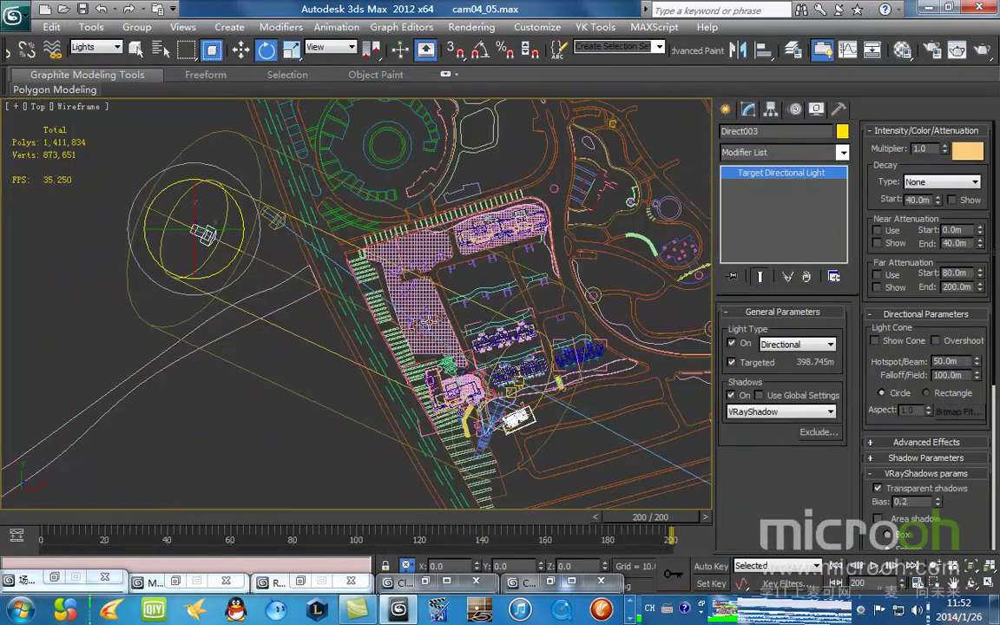
{"action": "left_click", "coordinate": [224, 431]}
{"action": "left_click", "coordinate": [202, 233]}
{"action": "key", "text": "shift+4"}
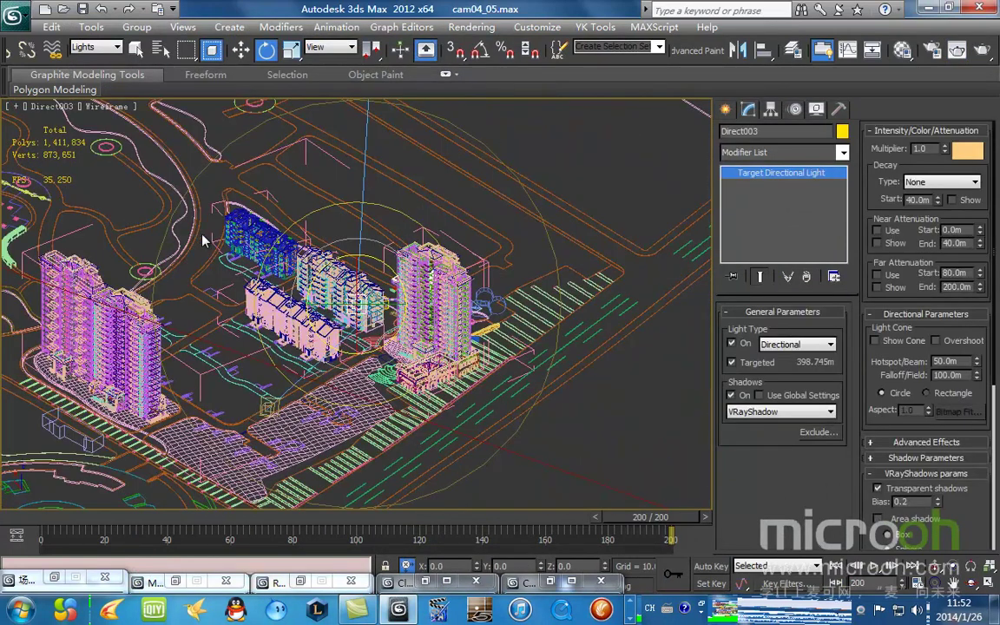
{"action": "key", "text": "t"}
{"action": "left_click", "coordinate": [178, 451]}
{"action": "left_click", "coordinate": [204, 234]}
{"action": "key", "text": "Delete"}
Select Direct004 and, looking through it, widen its falloff to 107.453 m so it covers the whole site.
{"action": "left_click", "coordinate": [276, 221]}
{"action": "left_click", "coordinate": [274, 219]}
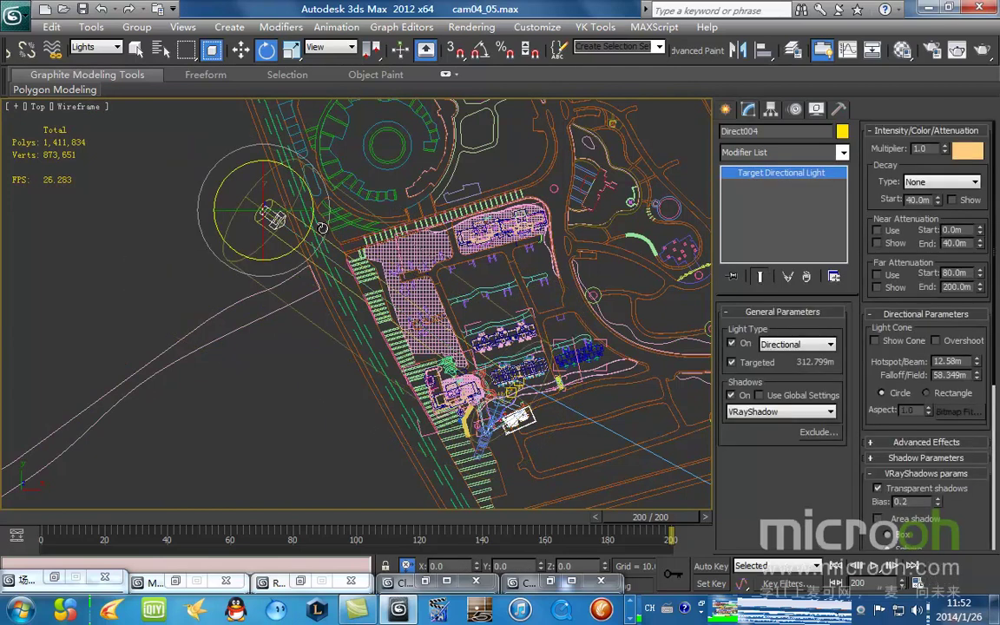
{"action": "key", "text": "shift+4"}
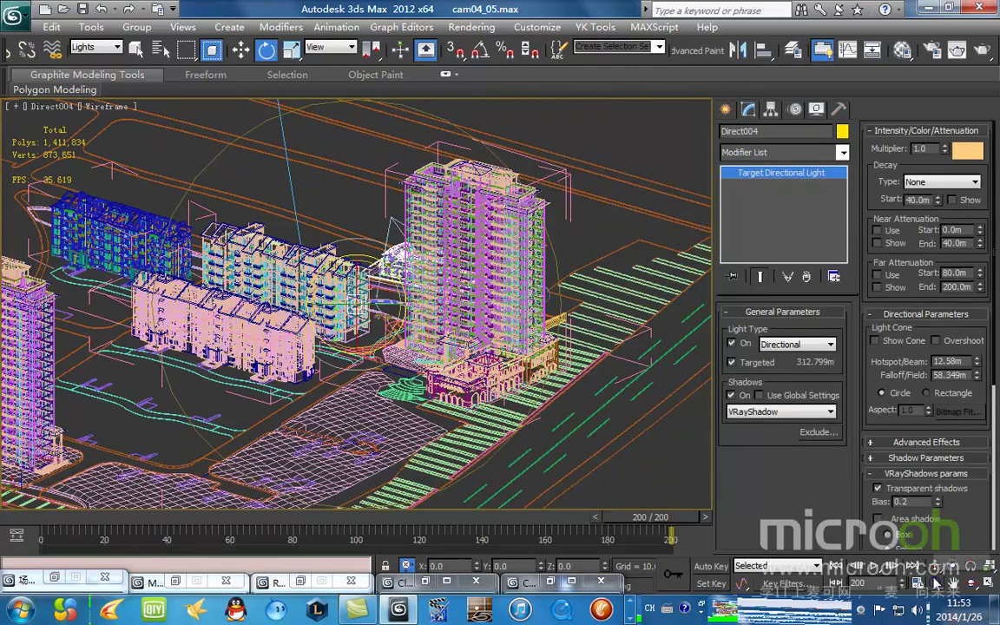
{"action": "left_click", "coordinate": [935, 581]}
{"action": "left_click_drag", "start_coordinate": [620, 379], "coordinate": [366, 352]}
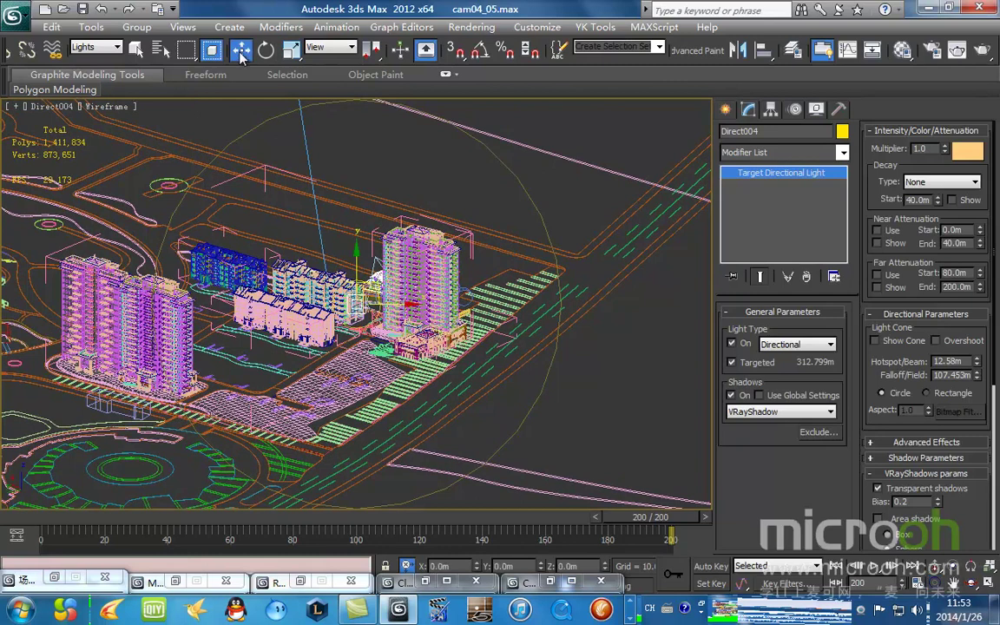
Render frame 200 from Camera04 with the widened Direct004 falloff, enlarge the rendered frame window, and minimize it.
{"action": "key", "text": "c"}
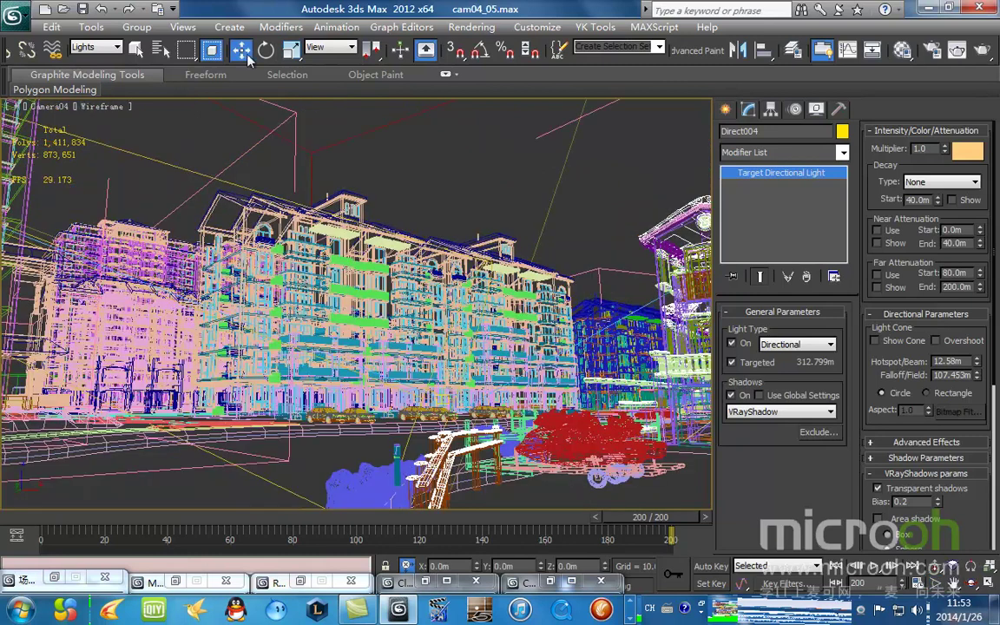
{"action": "left_click", "coordinate": [979, 50]}
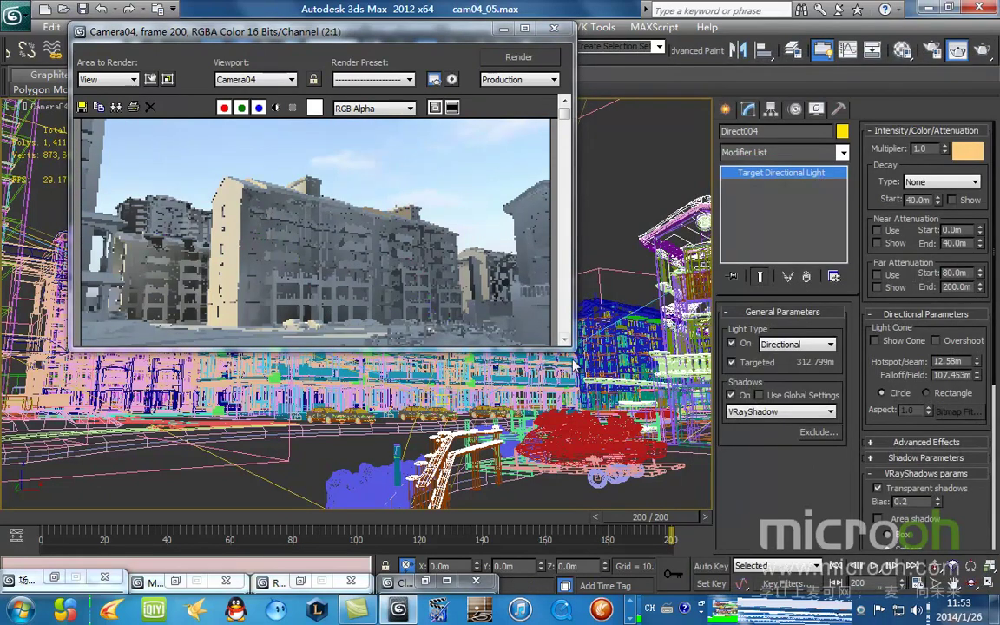
{"action": "left_click_drag", "start_coordinate": [571, 349], "coordinate": [660, 466]}
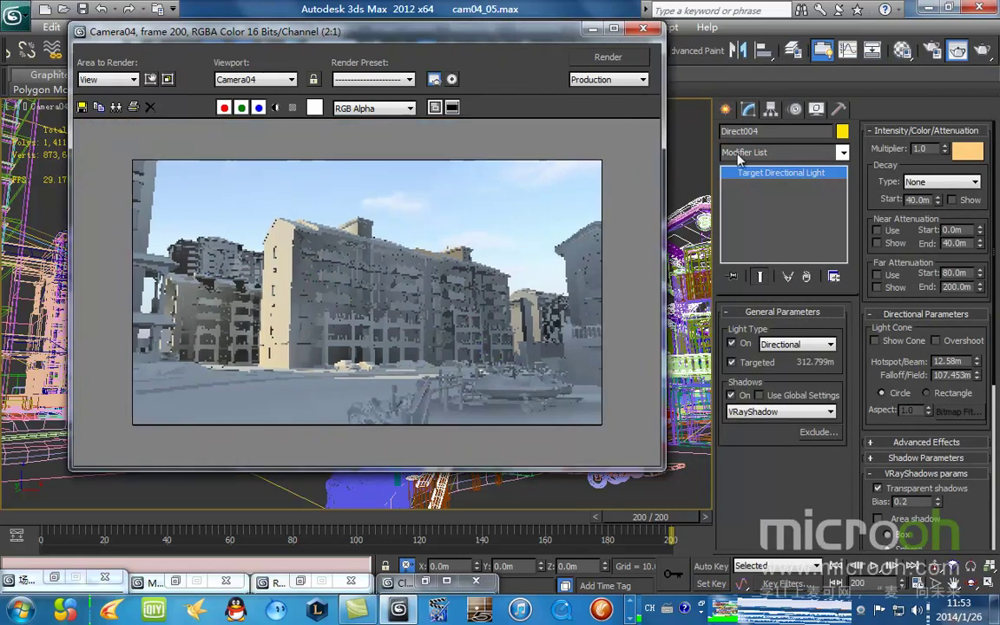
{"action": "left_click", "coordinate": [591, 28]}
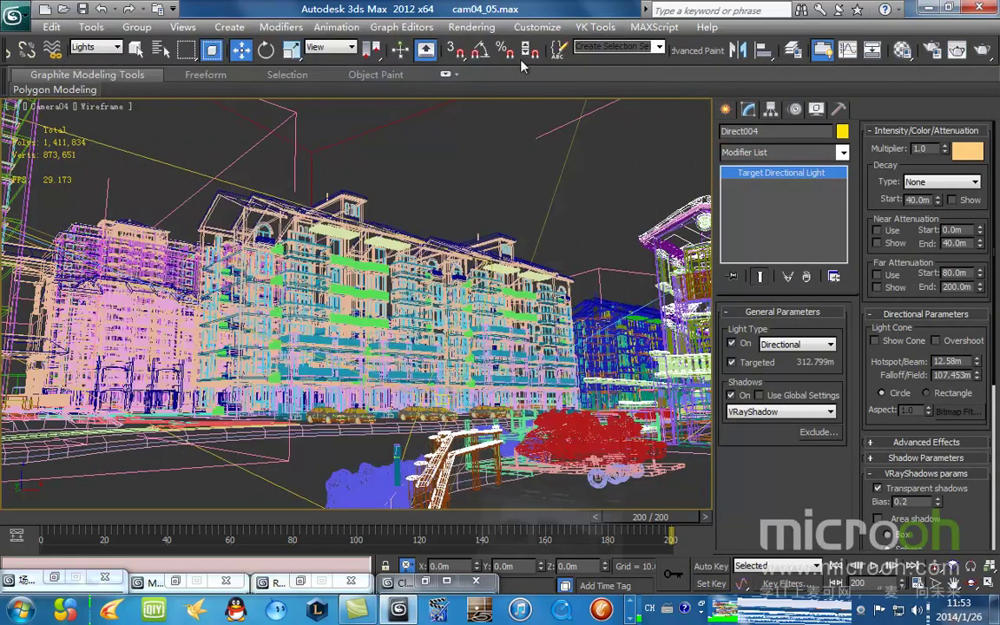
Switch on Direct001 on the south-east side of the site and render frame 200 from Camera04.
{"action": "key", "text": "t"}
{"action": "left_click", "coordinate": [152, 262]}
{"action": "scroll", "coordinate": [225, 256], "scroll_direction": "down", "scroll_amount": 3}
{"action": "left_click", "coordinate": [518, 394]}
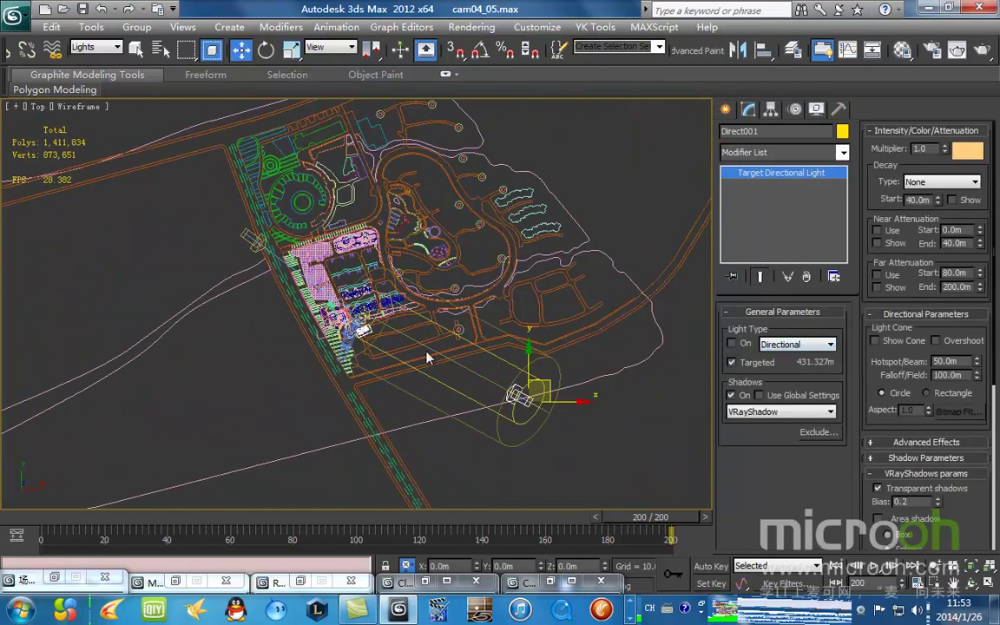
{"action": "left_click", "coordinate": [250, 236]}
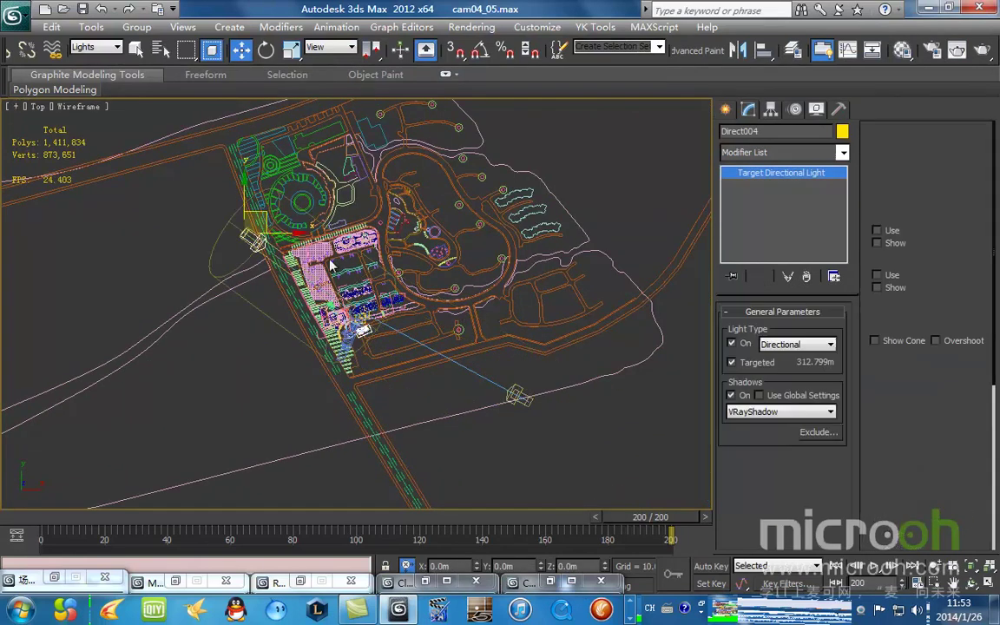
{"action": "left_click", "coordinate": [518, 395]}
{"action": "key", "text": "shift+4"}
{"action": "key", "text": "c"}
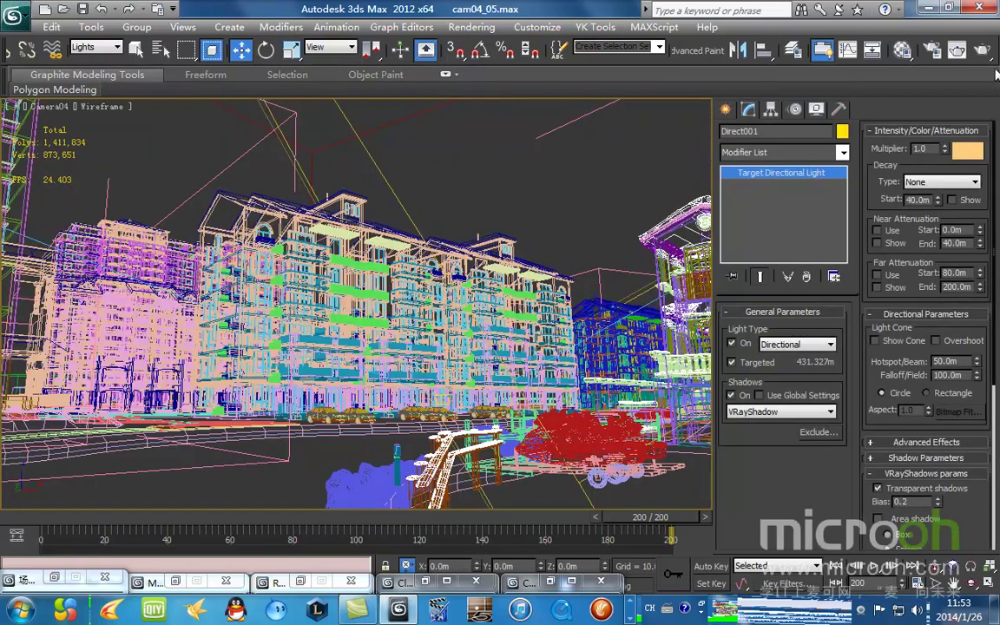
{"action": "key", "text": "shift+q"}
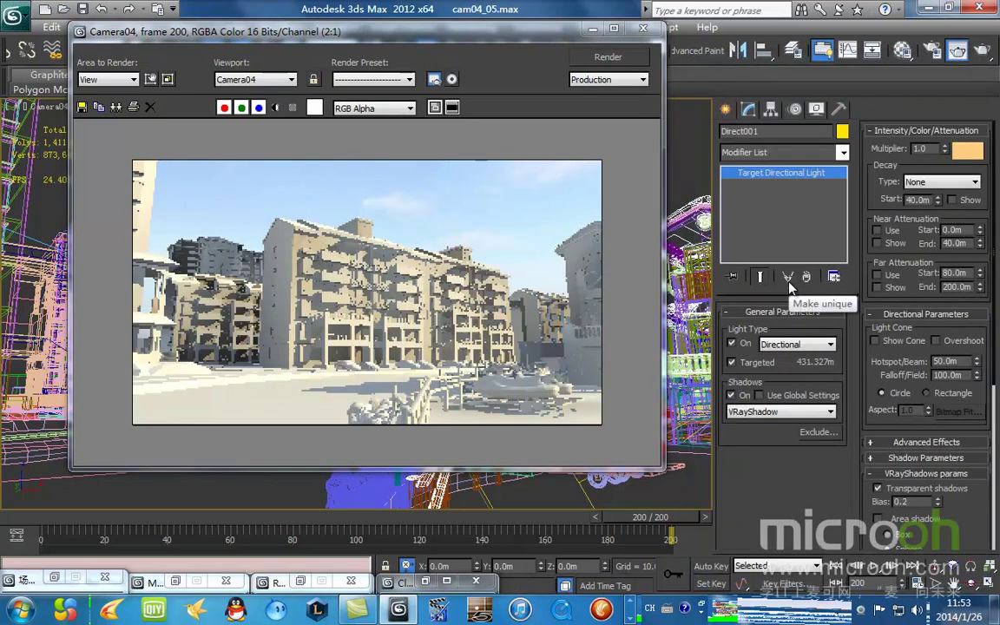
Examine the sunlight on the buildings in the Direct001 render and close its window.
{"action": "left_click_drag", "start_coordinate": [418, 42], "coordinate": [462, 35]}
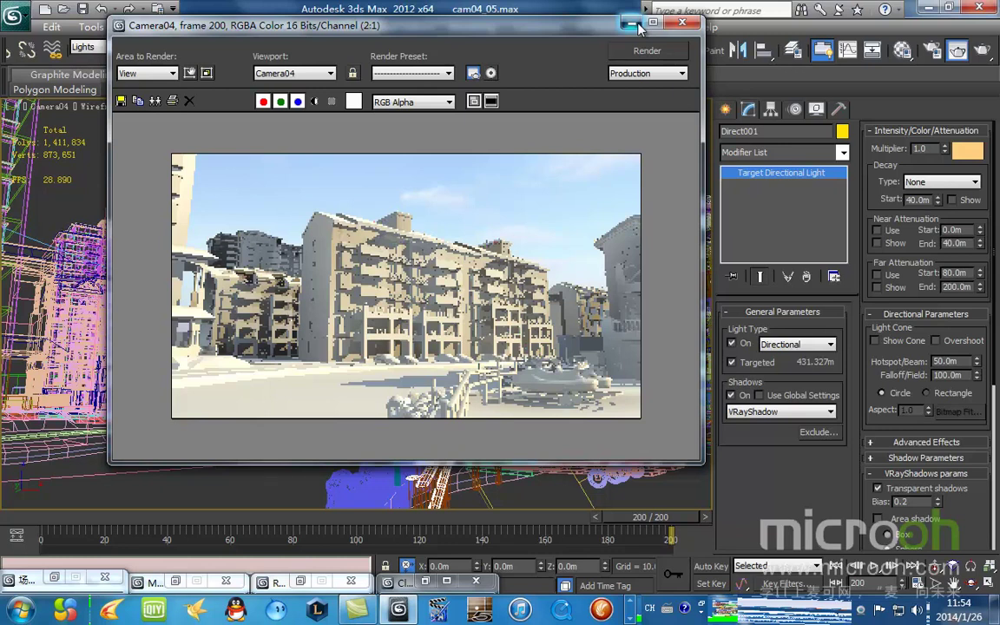
{"action": "left_click_drag", "start_coordinate": [565, 33], "coordinate": [588, 50]}
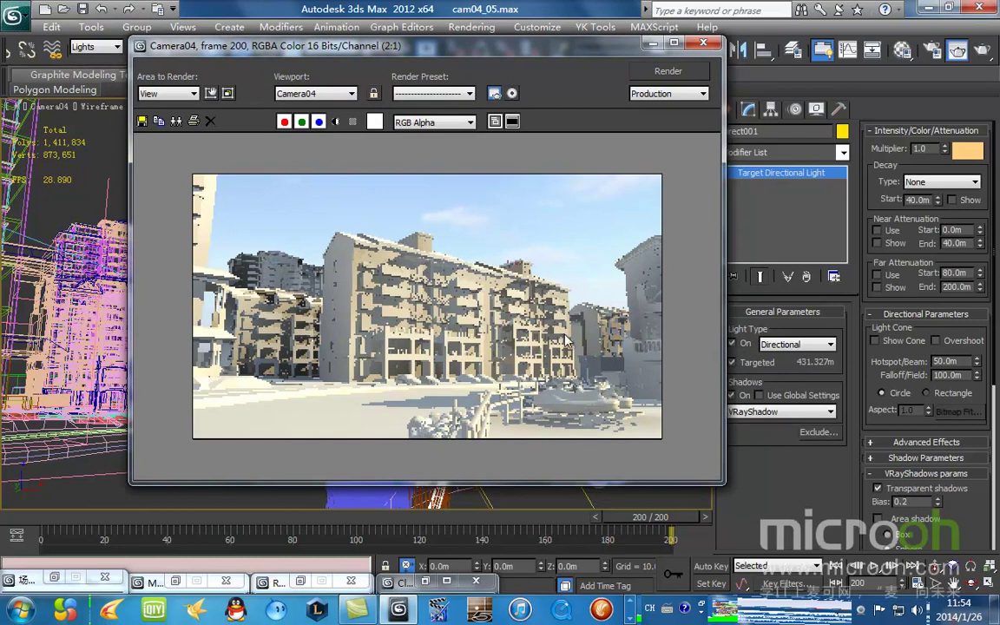
{"action": "left_click", "coordinate": [704, 43]}
Delete Direct001 from the south-east side of the site in the Top view.
{"action": "key", "text": "t"}
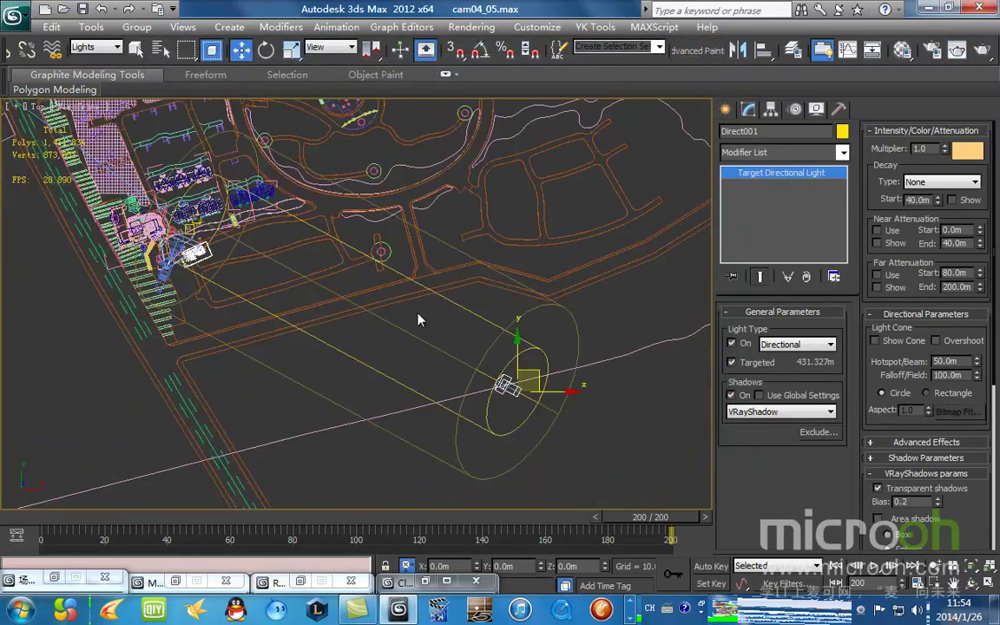
{"action": "left_click", "coordinate": [613, 396]}
{"action": "left_click", "coordinate": [554, 392]}
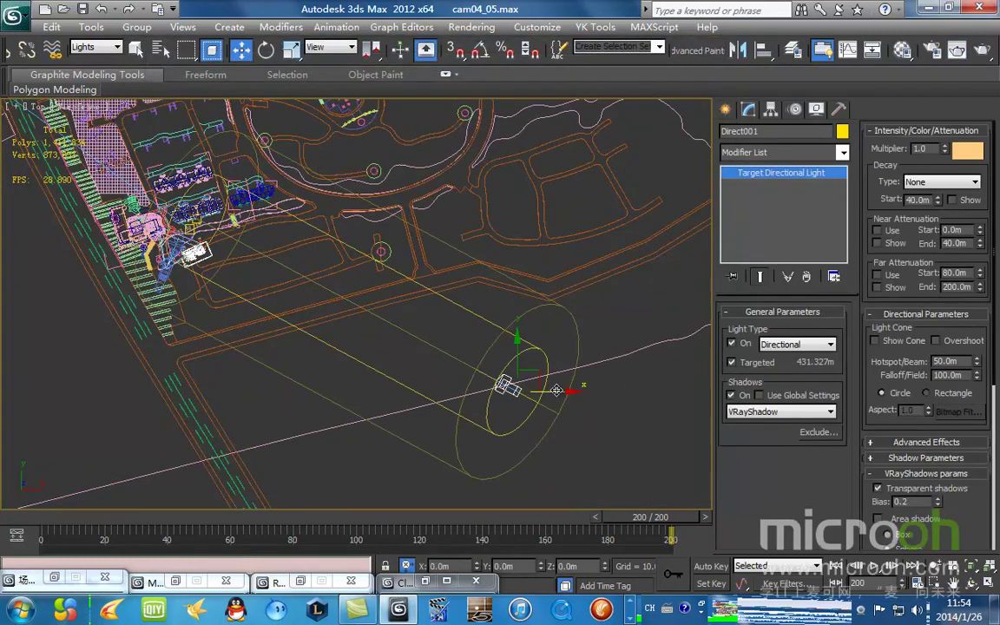
{"action": "key", "text": "Delete"}
Select Direct004 on the north-west side of the site and look through it with Realistic shading.
{"action": "middle_click_drag", "start_coordinate": [55, 145], "coordinate": [282, 277]}
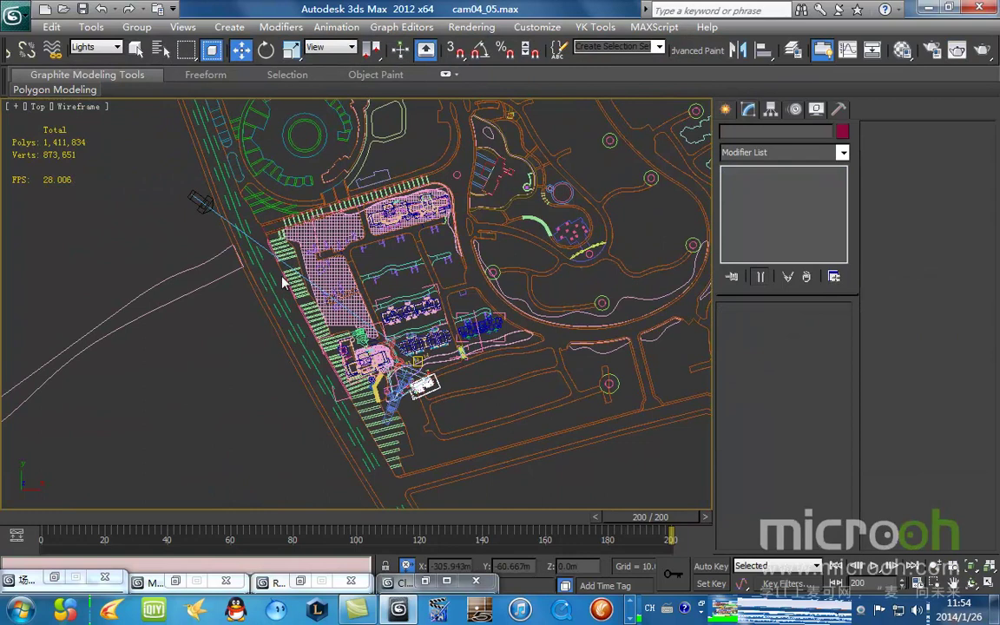
{"action": "left_click", "coordinate": [200, 202]}
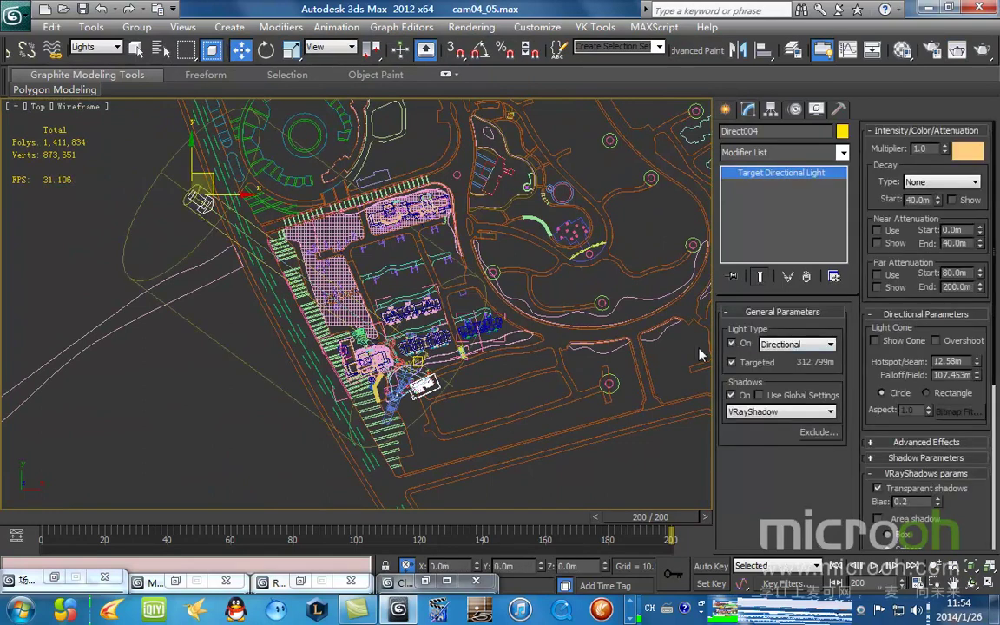
{"action": "left_click", "coordinate": [580, 402]}
{"action": "left_click", "coordinate": [195, 202]}
{"action": "middle_click_drag", "start_coordinate": [344, 266], "coordinate": [399, 288]}
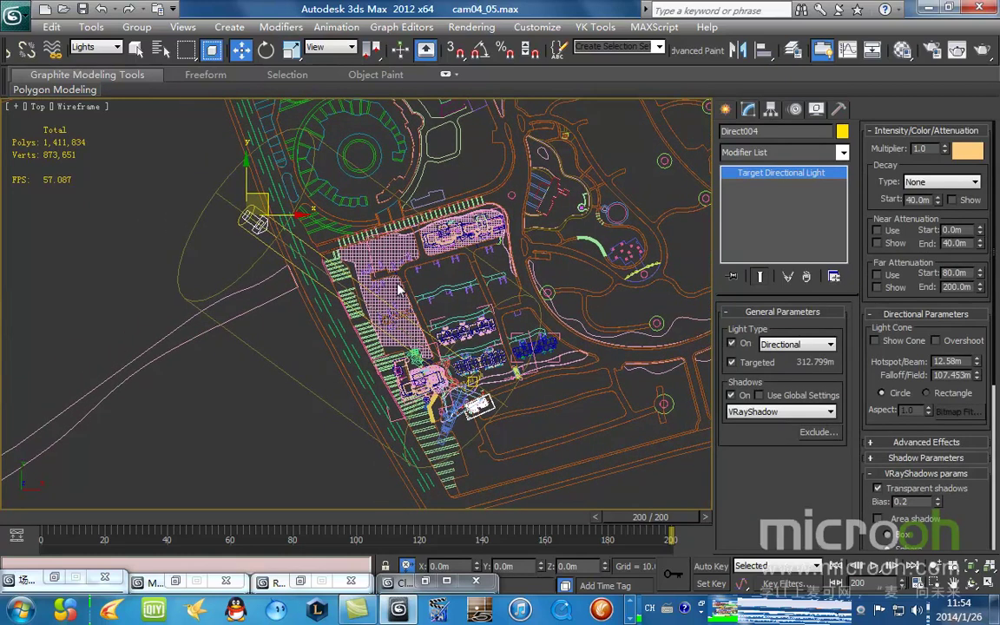
{"action": "key", "text": "shift+4"}
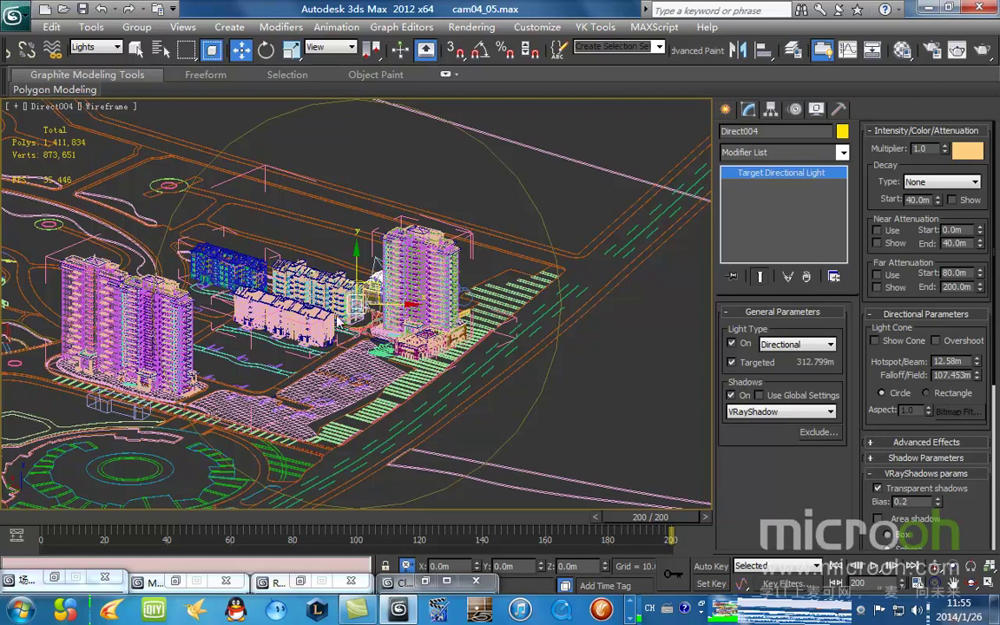
{"action": "key", "text": "F3"}
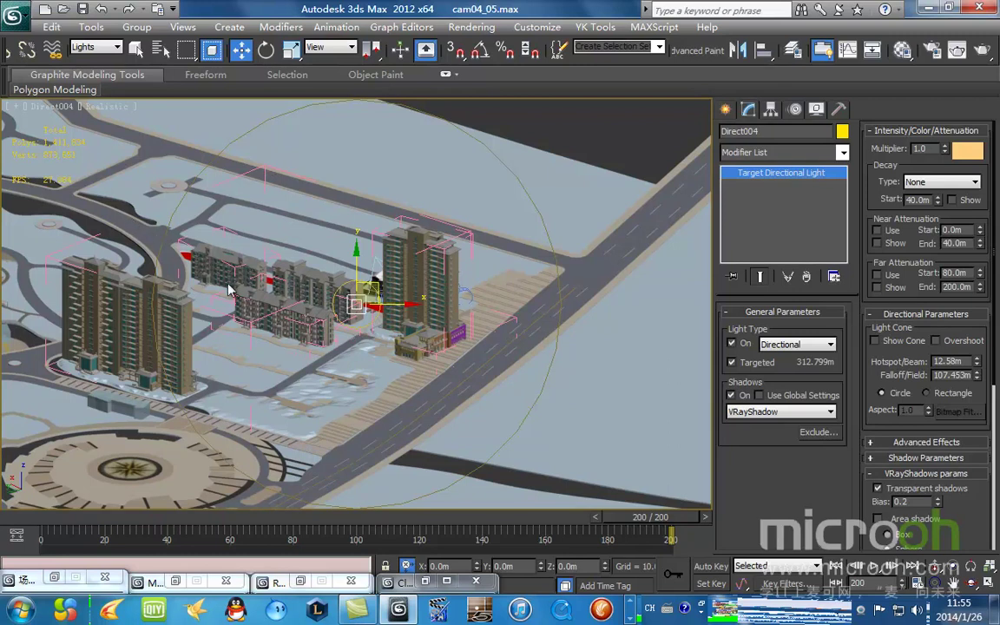
Render frame 200 from Camera04 again with Direct004 as the remaining sun light.
{"action": "key", "text": "c"}
{"action": "left_click", "coordinate": [981, 49]}
{"action": "scroll", "coordinate": [586, 221], "scroll_direction": "up", "scroll_amount": 2}
{"action": "scroll", "coordinate": [395, 264], "scroll_direction": "down", "scroll_amount": 1}
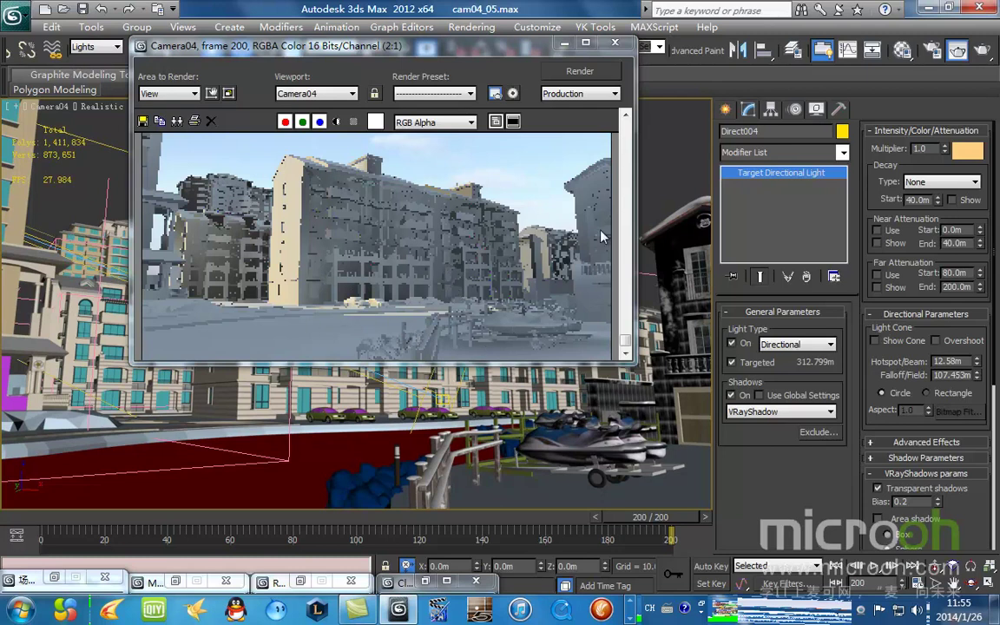
{"action": "scroll", "coordinate": [314, 234], "scroll_direction": "down", "scroll_amount": 1}
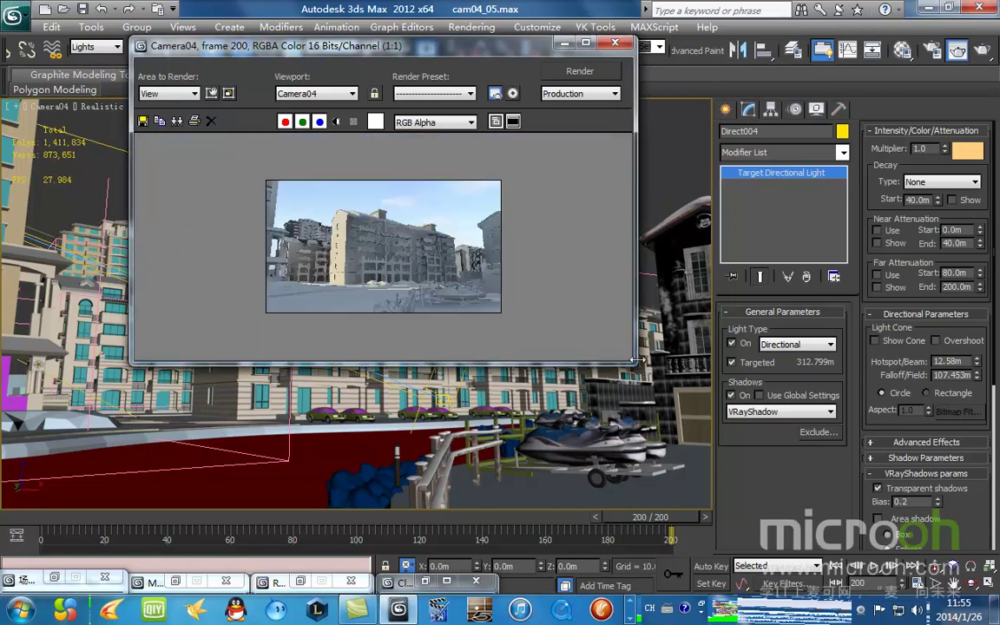
Enlarge the rendered frame window, examine the light and shade on the apartment building, and close the window.
{"action": "left_click_drag", "start_coordinate": [628, 364], "coordinate": [859, 512]}
{"action": "scroll", "coordinate": [438, 295], "scroll_direction": "up", "scroll_amount": 2}
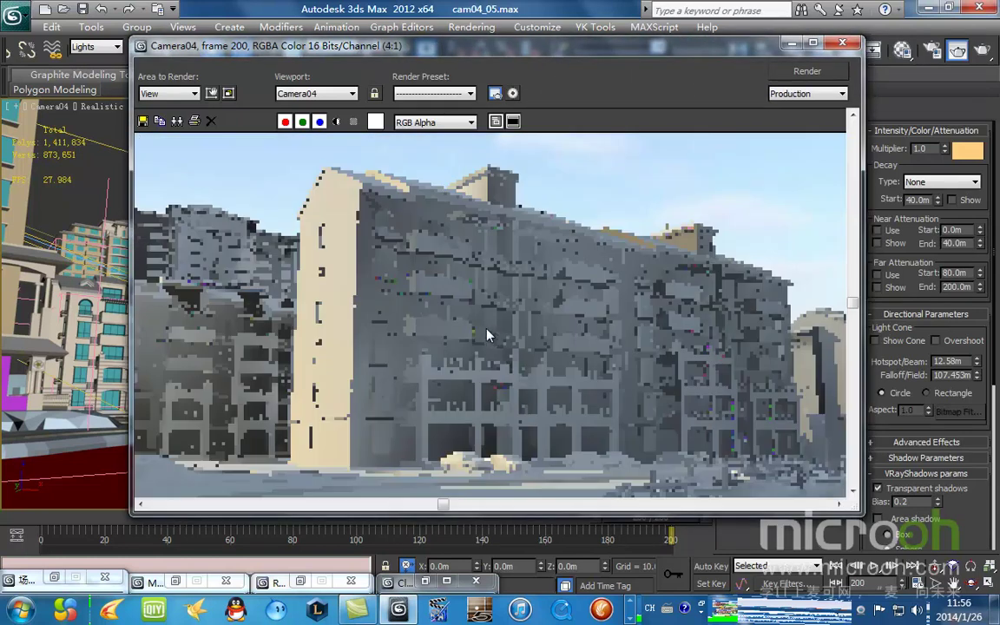
{"action": "scroll", "coordinate": [434, 294], "scroll_direction": "down", "scroll_amount": 1}
{"action": "left_click_drag", "start_coordinate": [679, 60], "coordinate": [602, 50]}
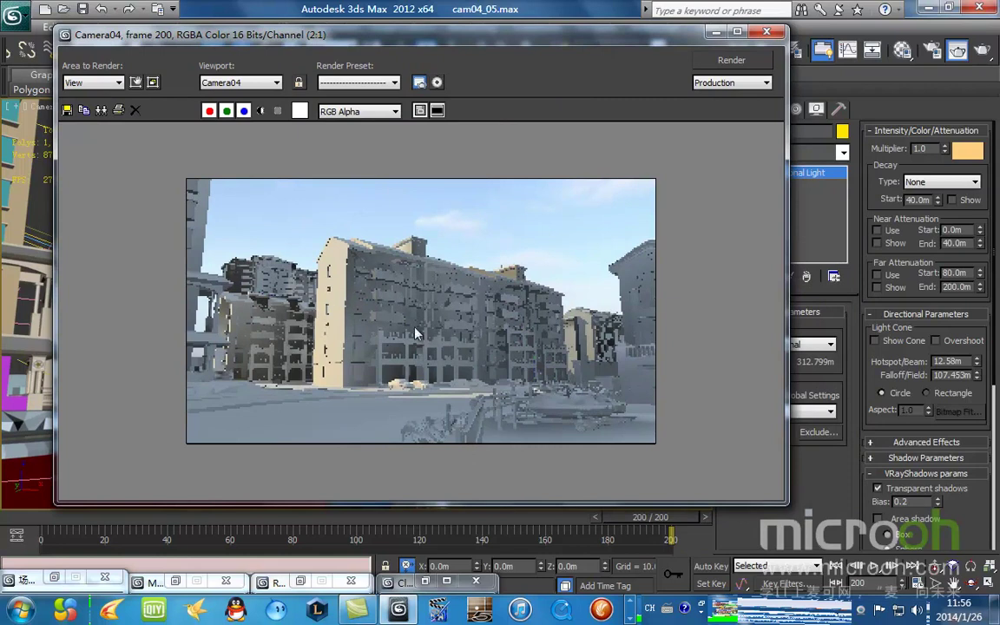
{"action": "left_click", "coordinate": [766, 31]}
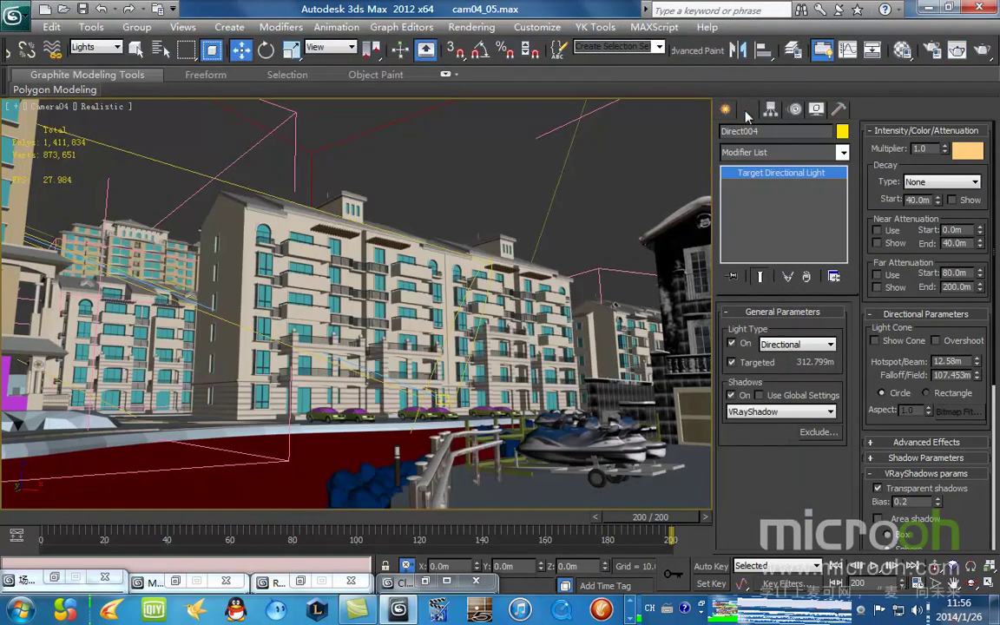
Set the selection filter to All and sample the apartment building's wall material into the empty 14 - Default slot of the Material Editor.
{"action": "left_click", "coordinate": [586, 260]}
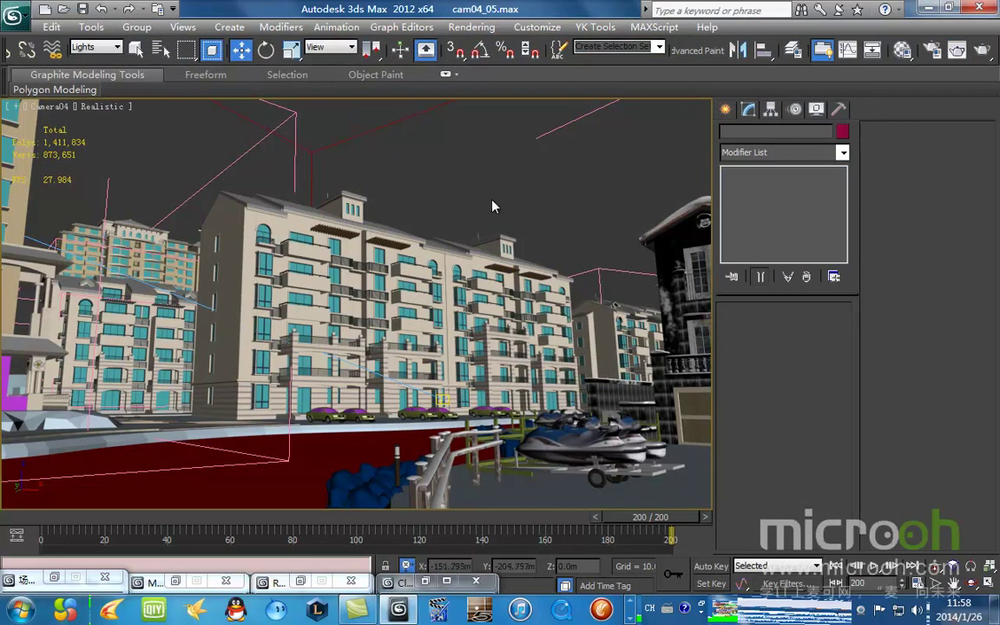
{"action": "key", "text": "m"}
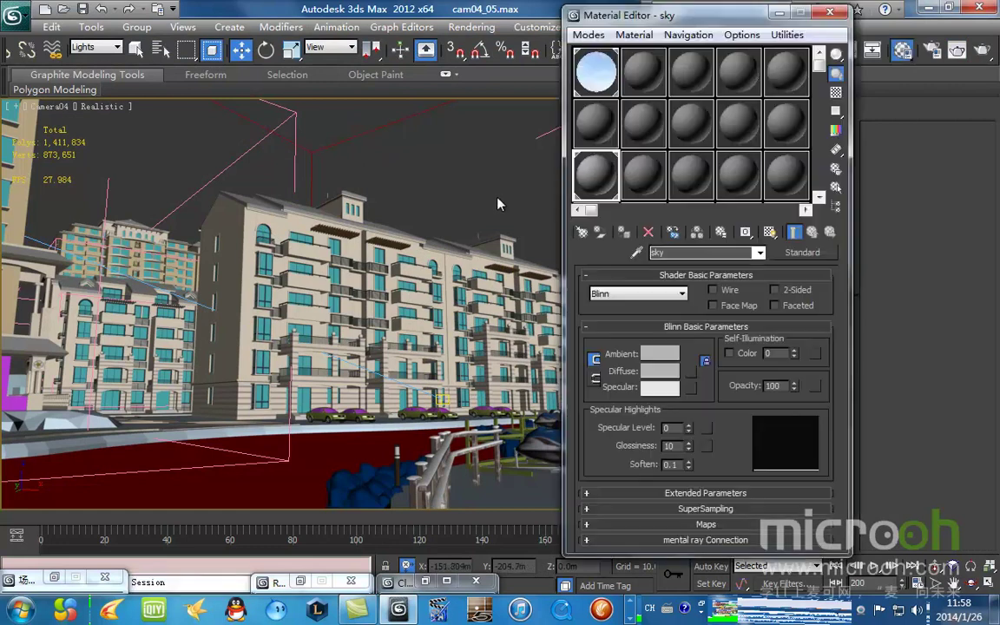
{"action": "left_click", "coordinate": [642, 177]}
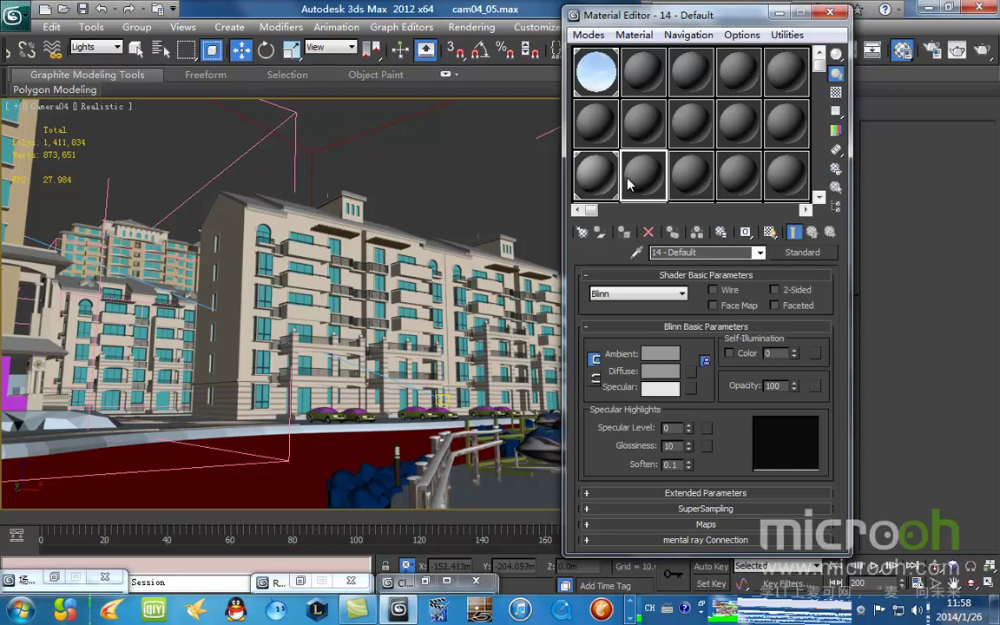
{"action": "left_click_drag", "start_coordinate": [708, 23], "coordinate": [701, 47]}
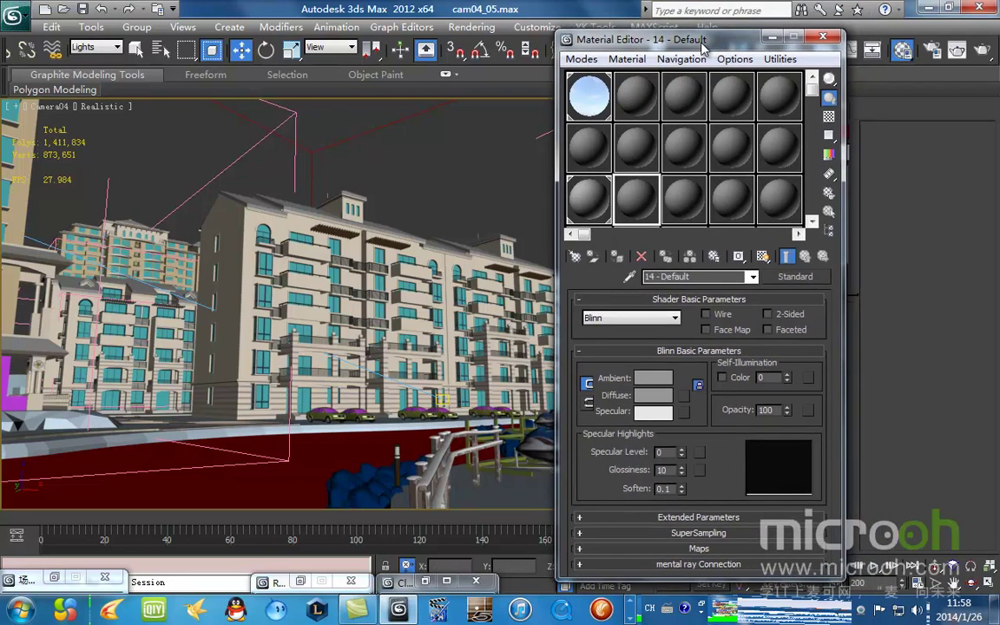
{"action": "left_click", "coordinate": [630, 276]}
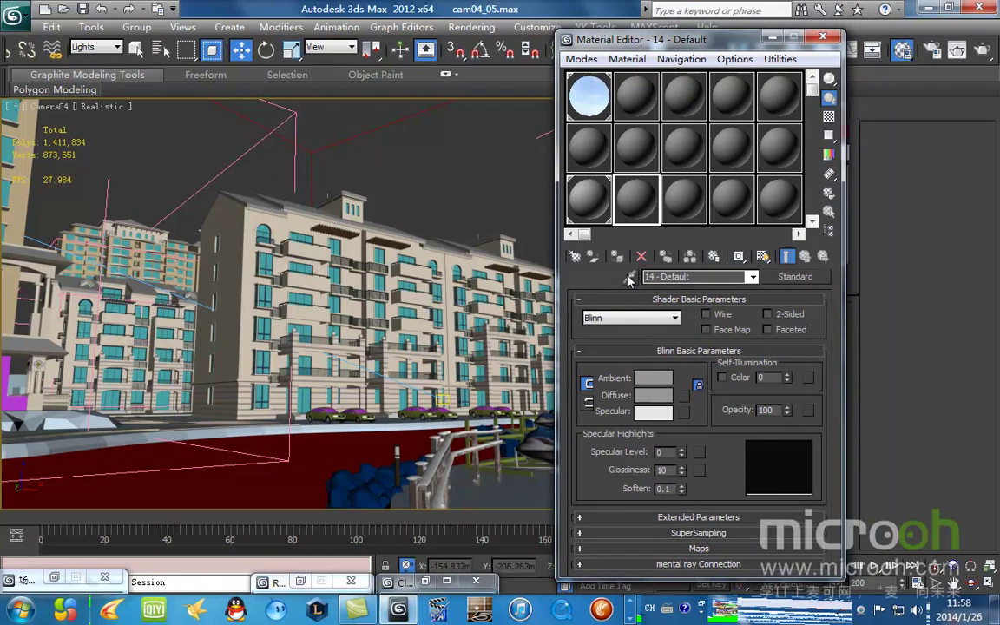
{"action": "left_click", "coordinate": [108, 48]}
{"action": "left_click", "coordinate": [78, 58]}
{"action": "left_click", "coordinate": [218, 254]}
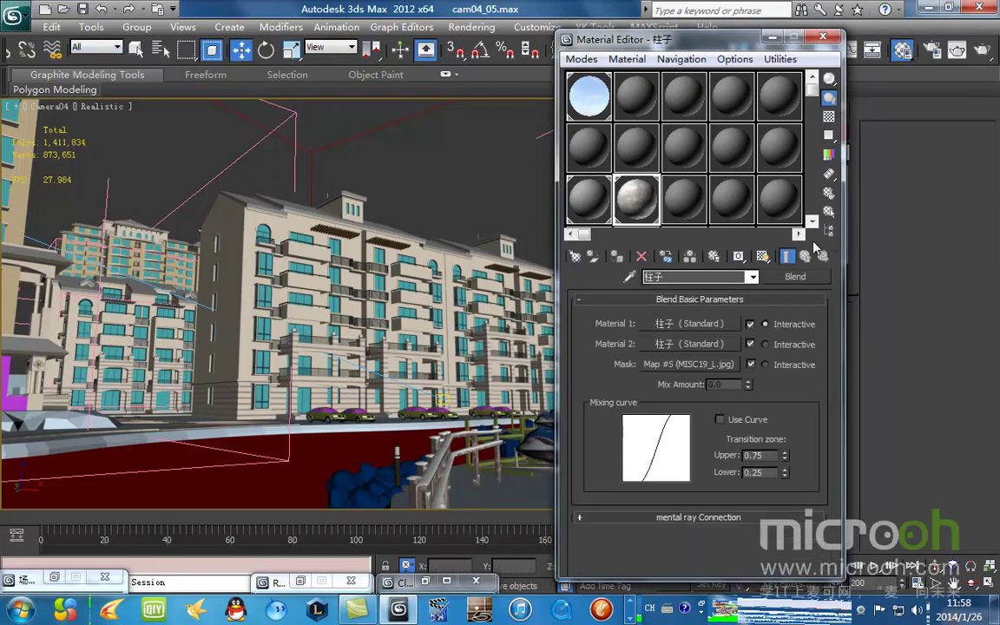
Select the jianzhu_proxy building object by name and isolate it in the Camera04 view.
{"action": "key", "text": "h"}
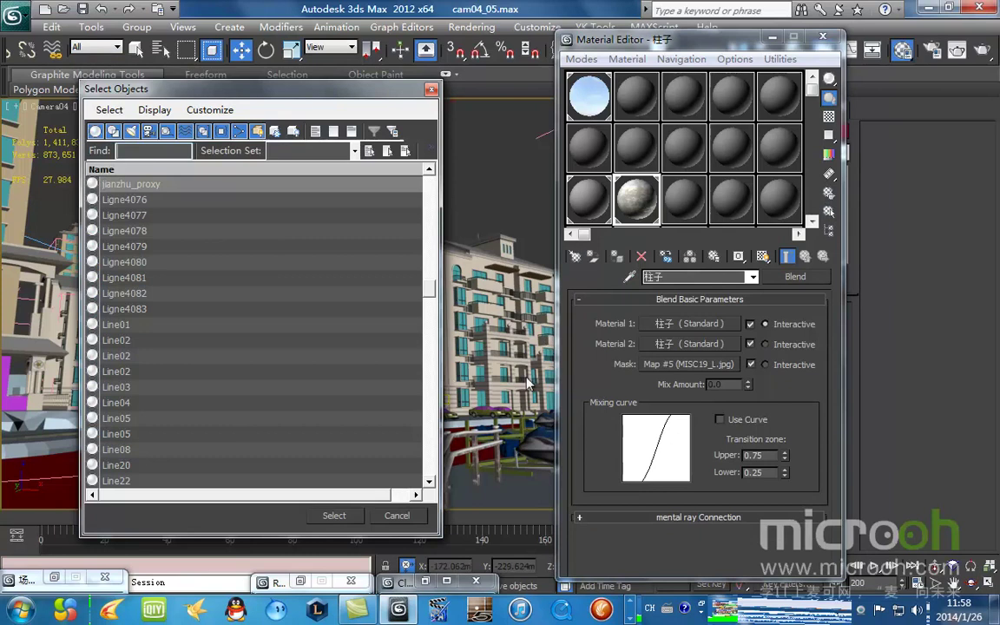
{"action": "left_click", "coordinate": [334, 516]}
{"action": "key", "text": "alt+q"}
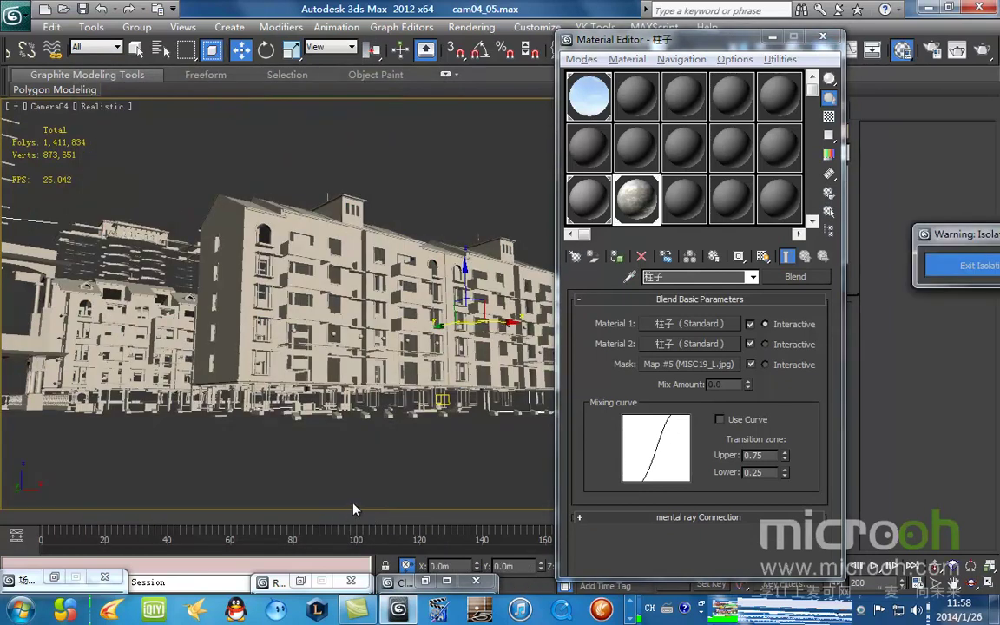
Examine the 柱子 Blend material's mask image MISC19_L.jpg and its two Standard sub-materials.
{"action": "left_click", "coordinate": [694, 364]}
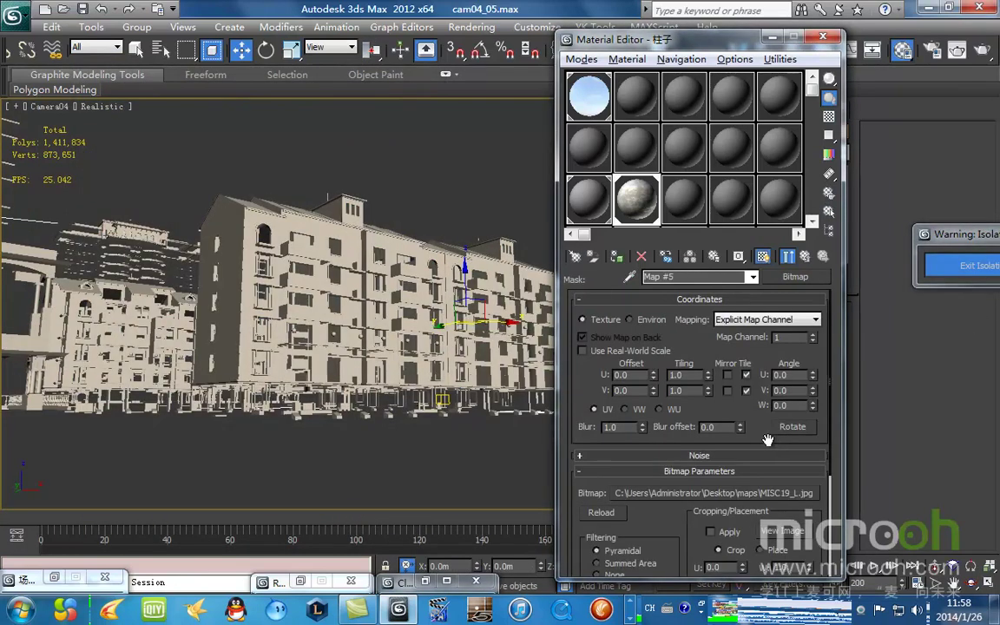
{"action": "right_click", "coordinate": [794, 501]}
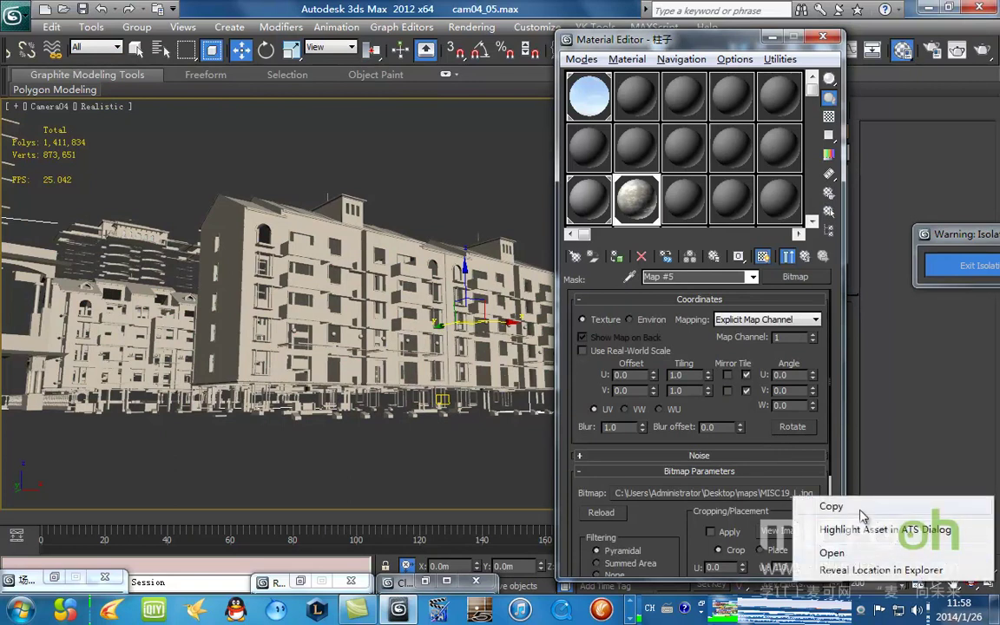
{"action": "left_click", "coordinate": [784, 530]}
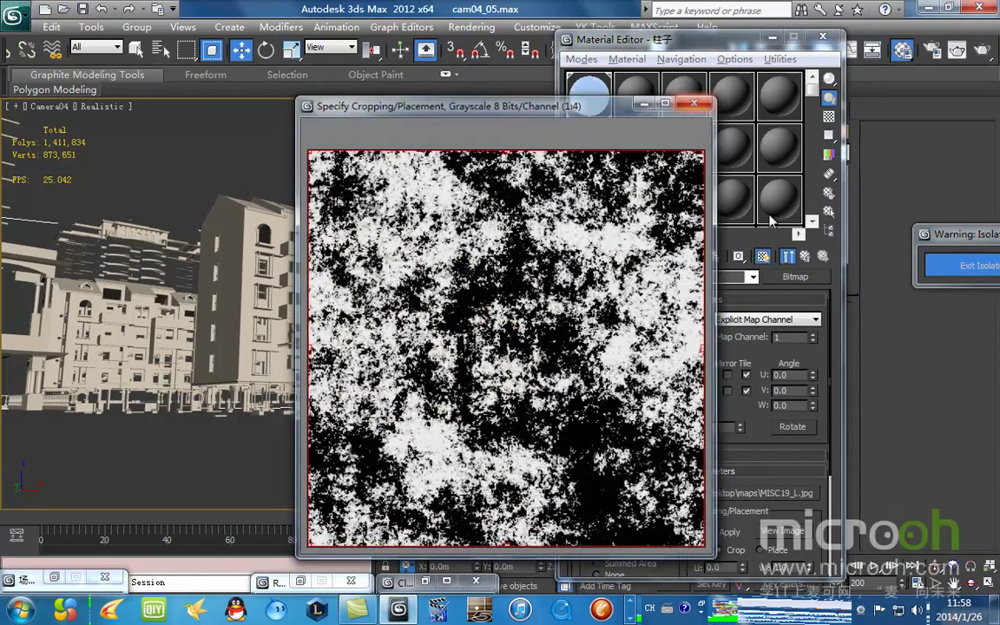
{"action": "left_click", "coordinate": [694, 102]}
{"action": "left_click", "coordinate": [807, 257]}
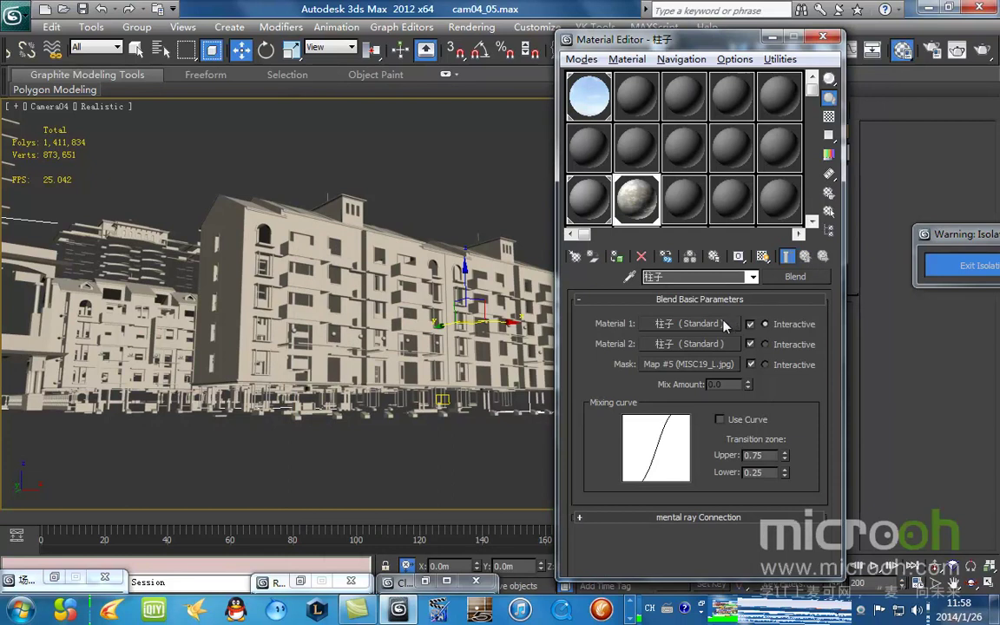
{"action": "left_click", "coordinate": [726, 322]}
{"action": "left_click", "coordinate": [804, 257]}
{"action": "left_click", "coordinate": [688, 339]}
{"action": "left_click", "coordinate": [804, 257]}
Overwrite the sampled 柱子 slot with a copy of the blank 08 - Default Standard material.
{"action": "left_click", "coordinate": [786, 200]}
{"action": "left_click", "coordinate": [393, 152]}
{"action": "left_click_drag", "start_coordinate": [644, 155], "coordinate": [631, 205]}
Reselect the isolated apartment building and assign the 08 - Default material to it.
{"action": "key", "text": "F3"}
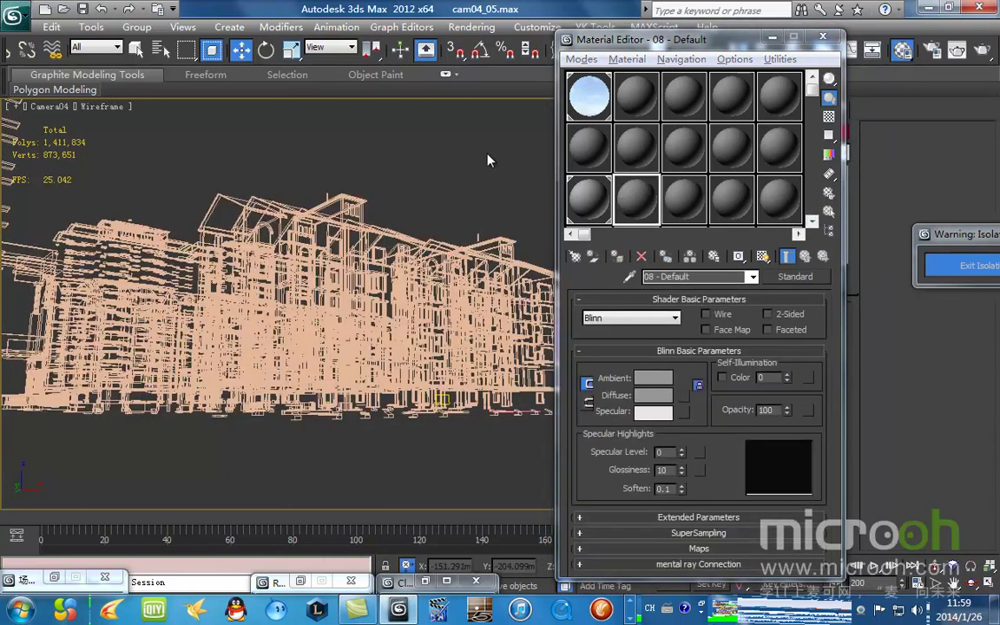
{"action": "left_click", "coordinate": [440, 137]}
{"action": "key", "text": "F3"}
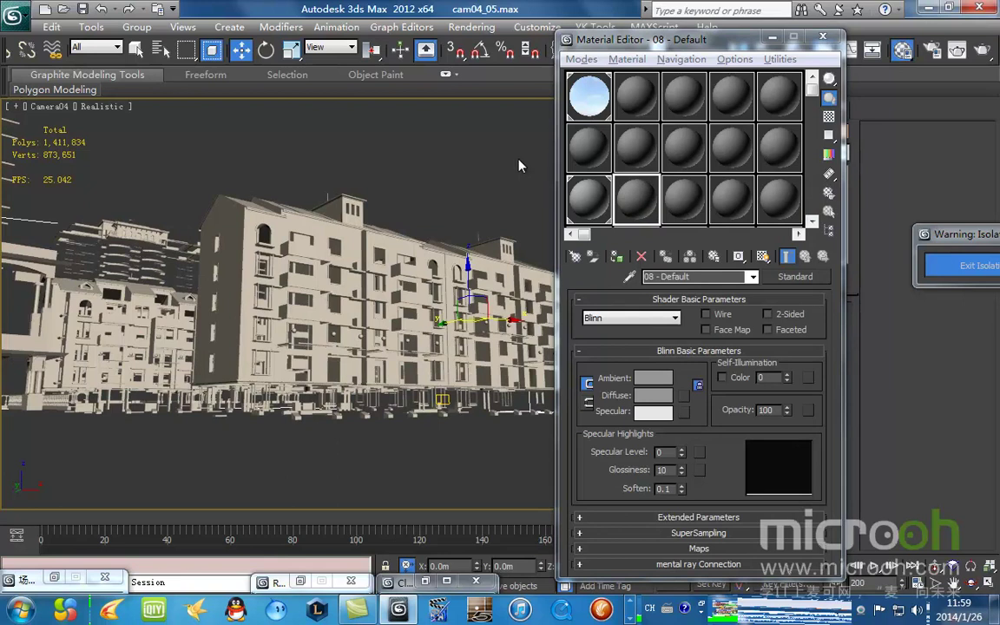
{"action": "left_click_drag", "start_coordinate": [657, 40], "coordinate": [661, 59]}
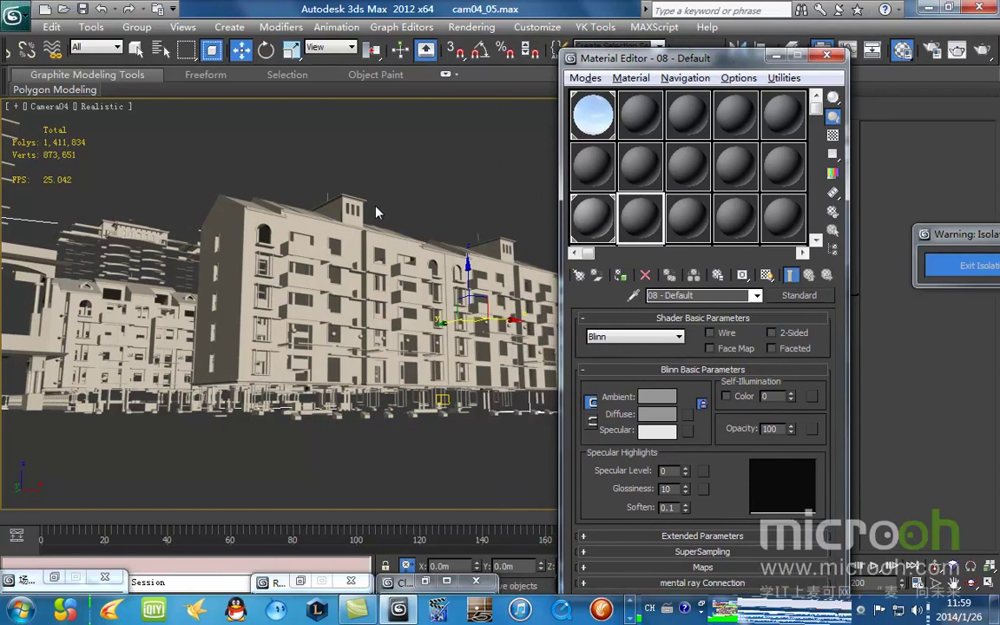
{"action": "left_click_drag", "start_coordinate": [639, 234], "coordinate": [387, 258]}
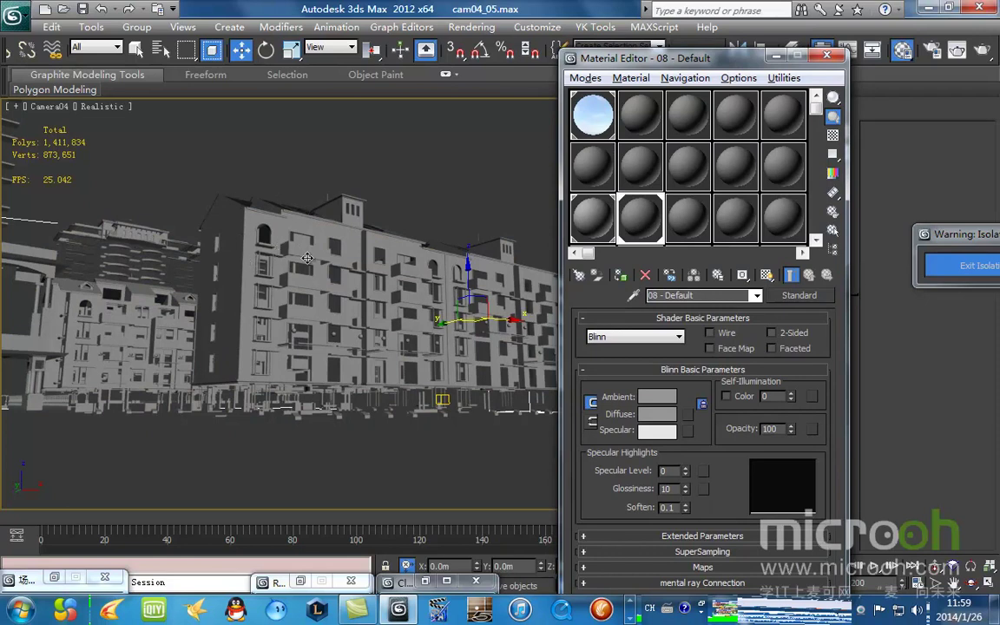
Convert the 08 - Default material to a Blend material, keeping the old material as a sub-material.
{"action": "left_click_drag", "start_coordinate": [712, 66], "coordinate": [666, 54]}
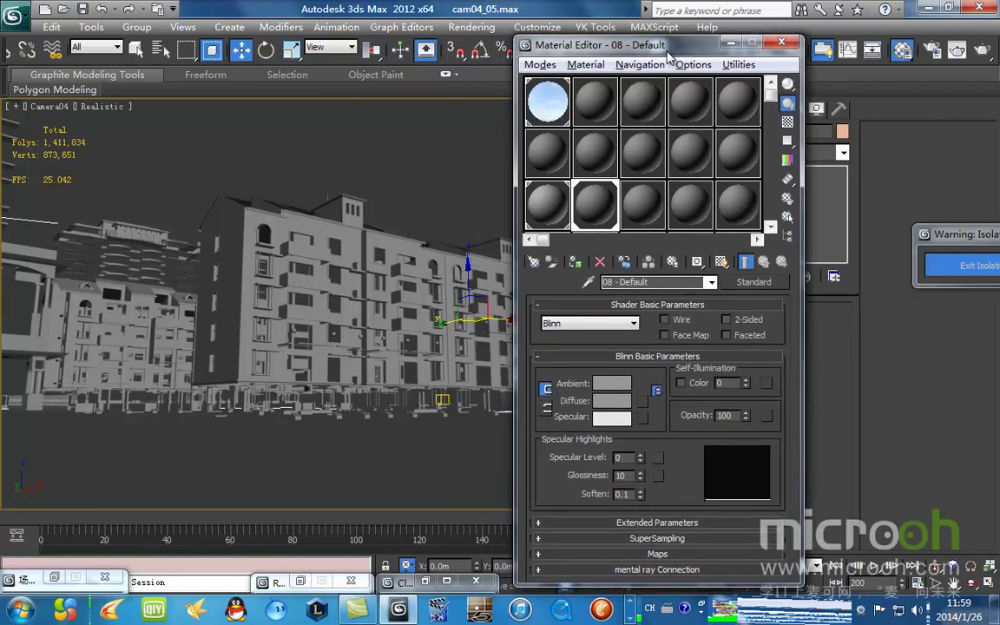
{"action": "left_click_drag", "start_coordinate": [666, 53], "coordinate": [664, 61]}
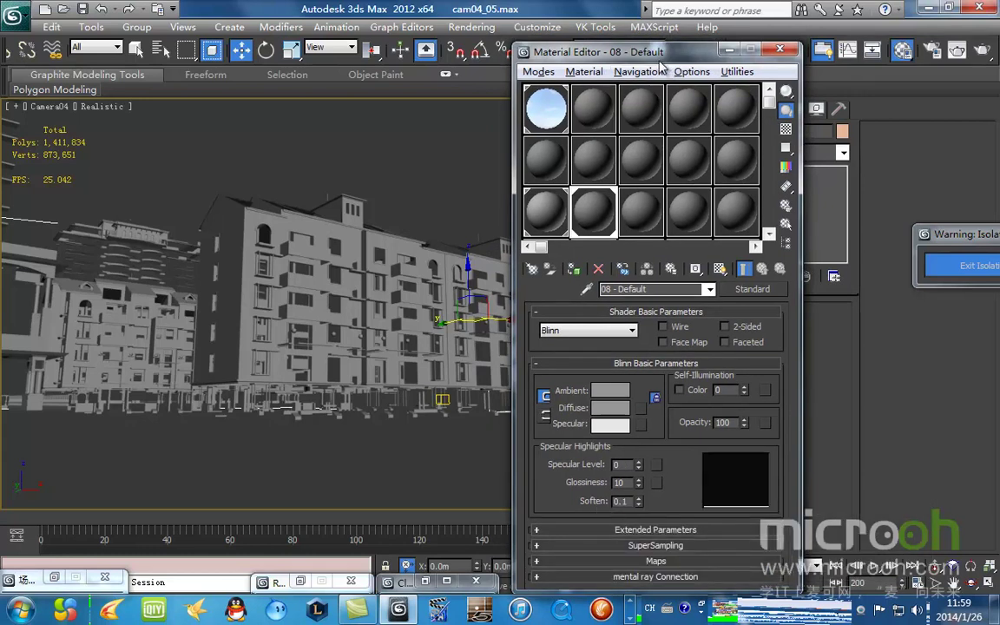
{"action": "left_click", "coordinate": [767, 289]}
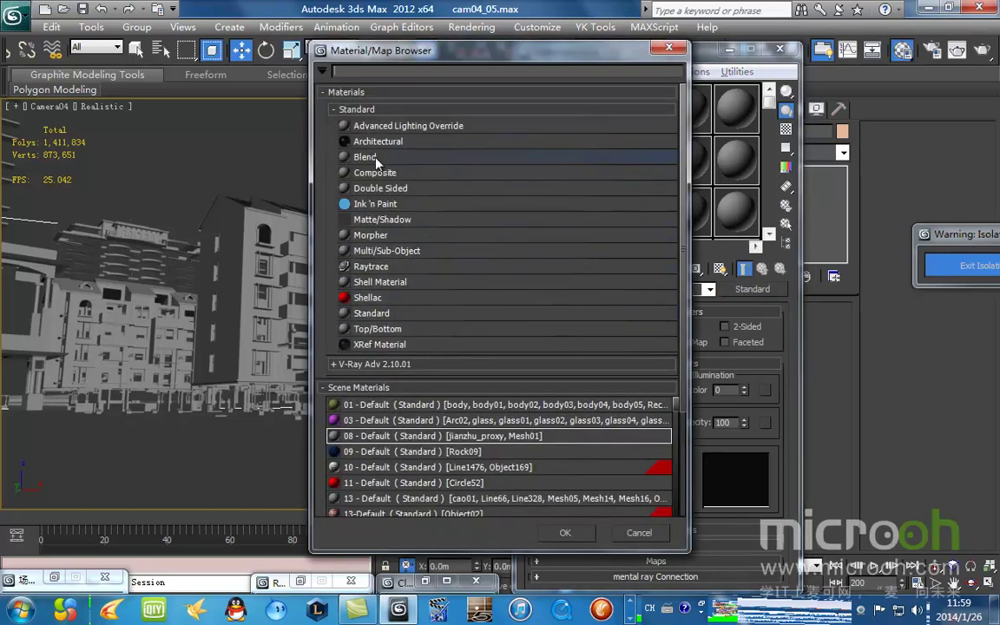
{"action": "left_click", "coordinate": [406, 157]}
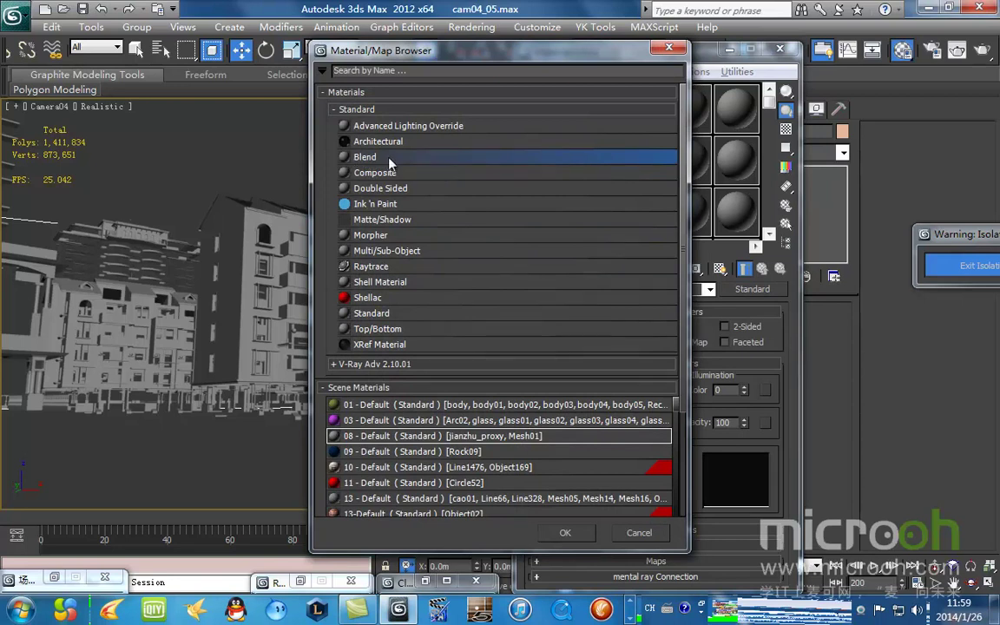
{"action": "double_click", "coordinate": [389, 162]}
{"action": "left_click_drag", "start_coordinate": [639, 278], "coordinate": [416, 178]}
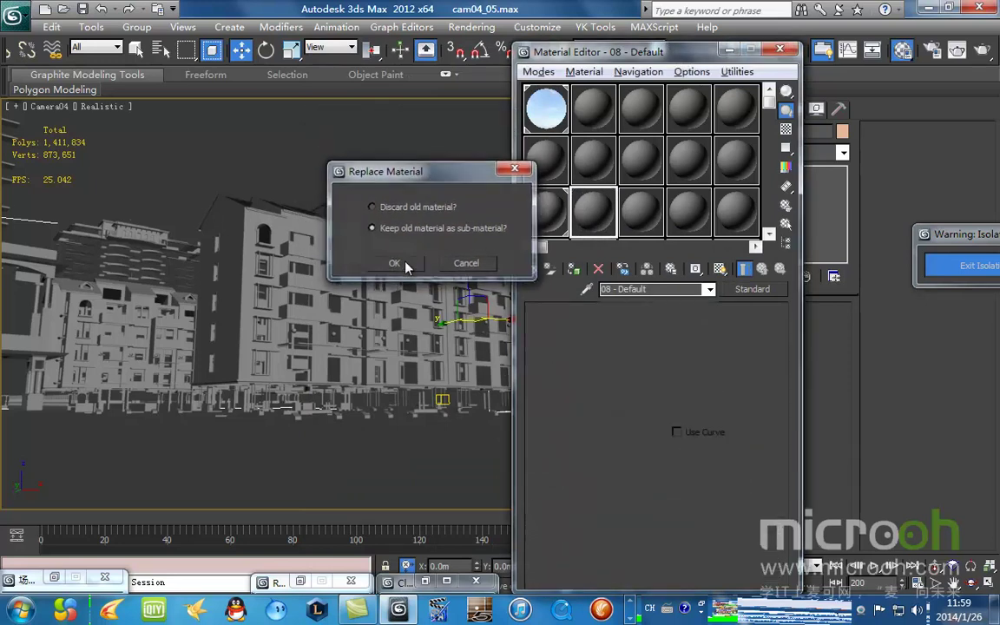
{"action": "left_click", "coordinate": [406, 263]}
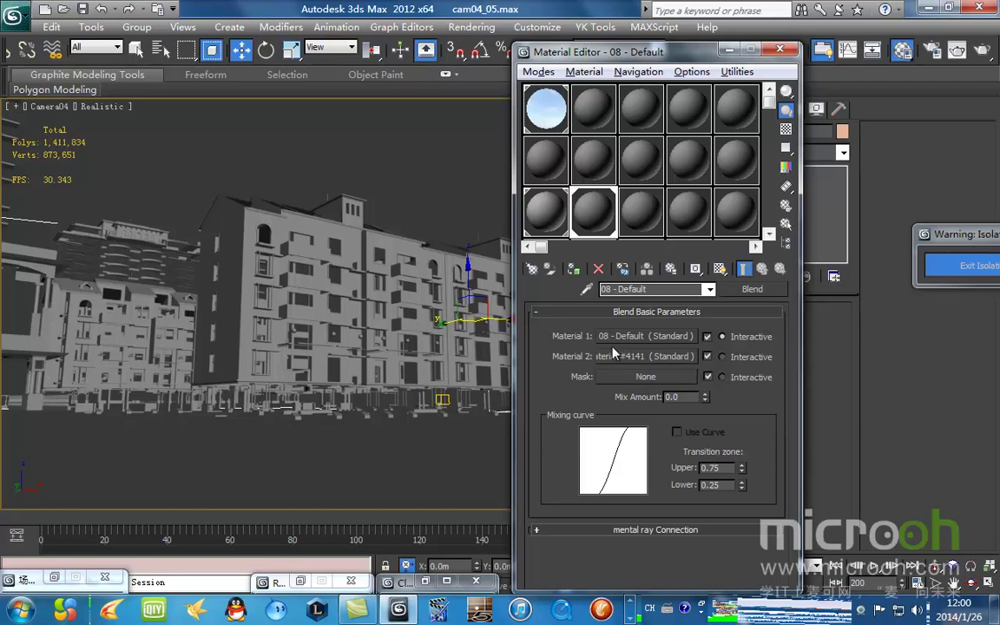
Set the diffuse colour of the Blend's Material 1 to a warm beige with RGB 208, 197, 169.
{"action": "left_click", "coordinate": [657, 337]}
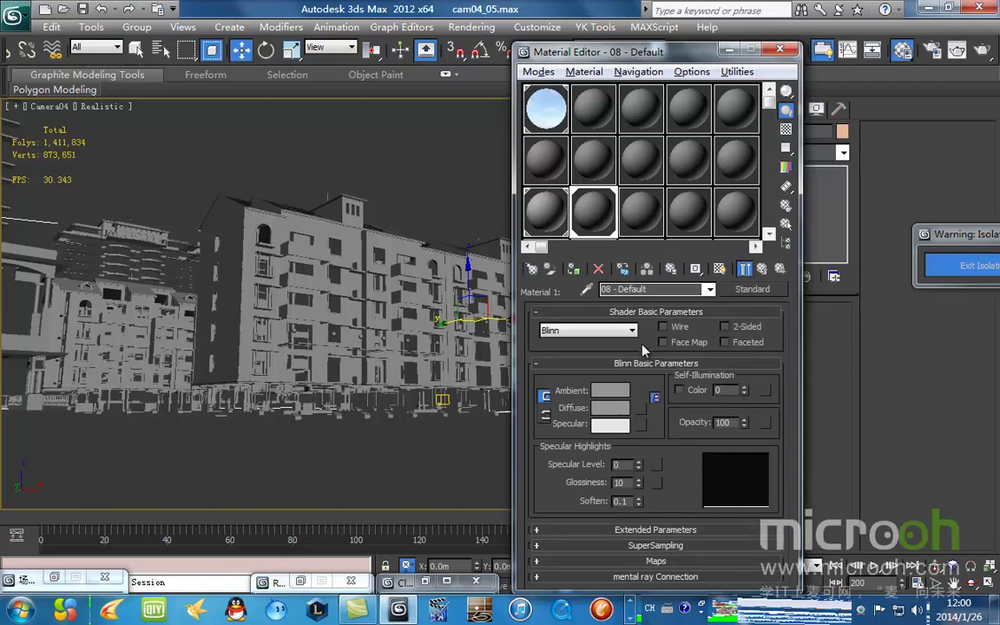
{"action": "left_click", "coordinate": [619, 412]}
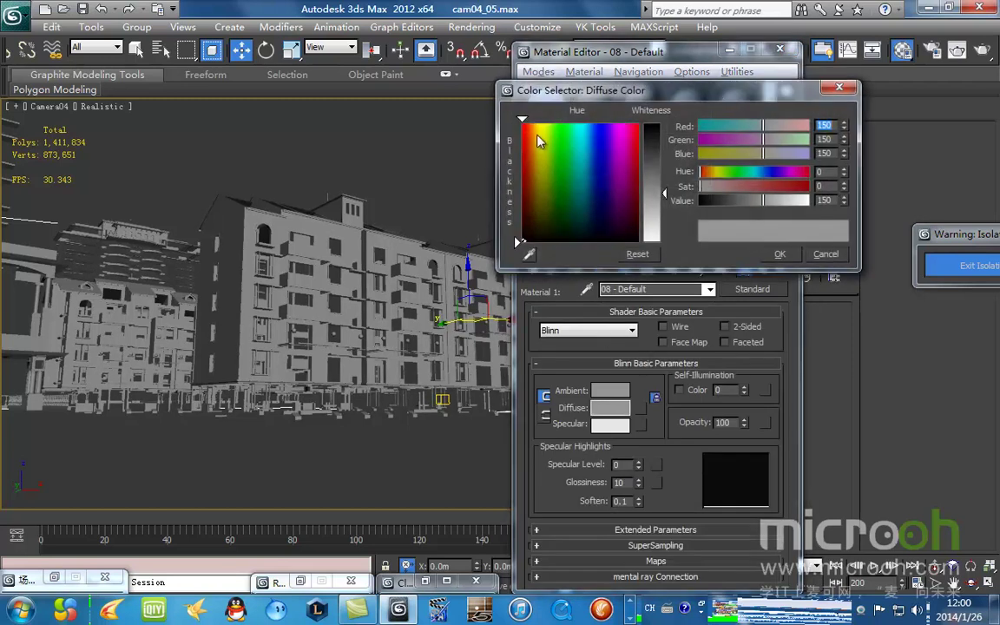
{"action": "left_click", "coordinate": [537, 128]}
{"action": "left_click", "coordinate": [537, 221]}
{"action": "left_click_drag", "start_coordinate": [664, 194], "coordinate": [662, 177]}
{"action": "left_click_drag", "start_coordinate": [537, 207], "coordinate": [537, 213]}
{"action": "left_click_drag", "start_coordinate": [664, 177], "coordinate": [655, 201]}
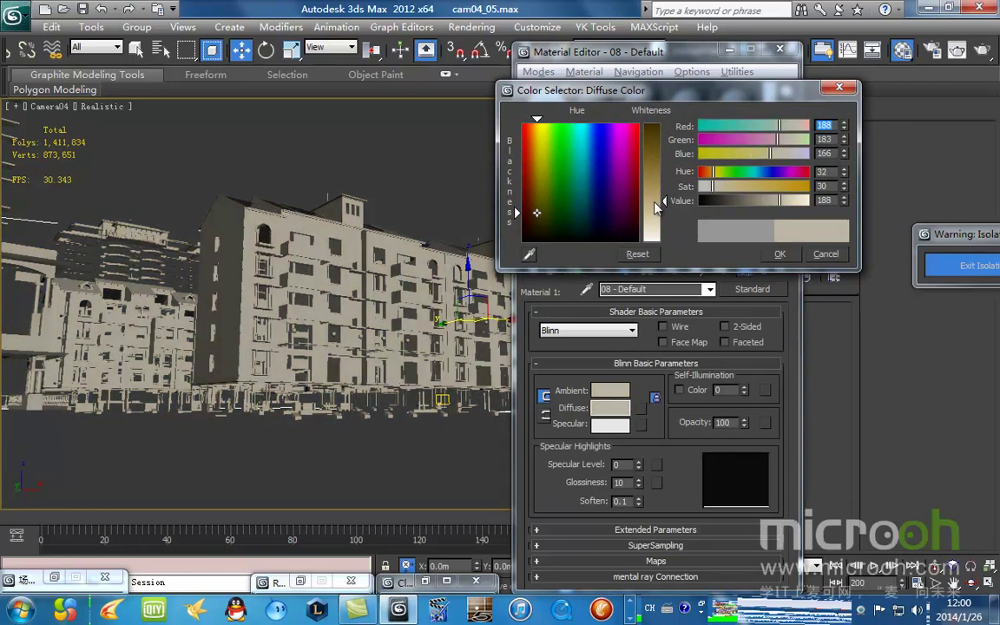
{"action": "left_click", "coordinate": [536, 201]}
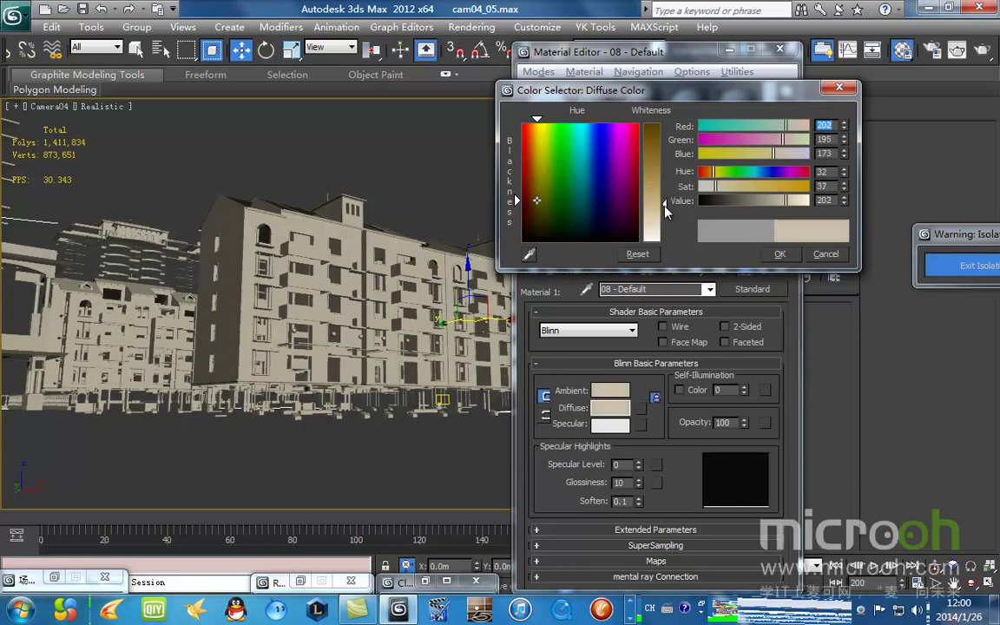
{"action": "mouse_move", "coordinate": [661, 202]}
{"action": "left_mouse_down"}
{"action": "mouse_move", "coordinate": [657, 212]}
{"action": "mouse_move", "coordinate": [663, 202]}
{"action": "left_mouse_up"}
{"action": "left_click_drag", "start_coordinate": [536, 200], "coordinate": [536, 188]}
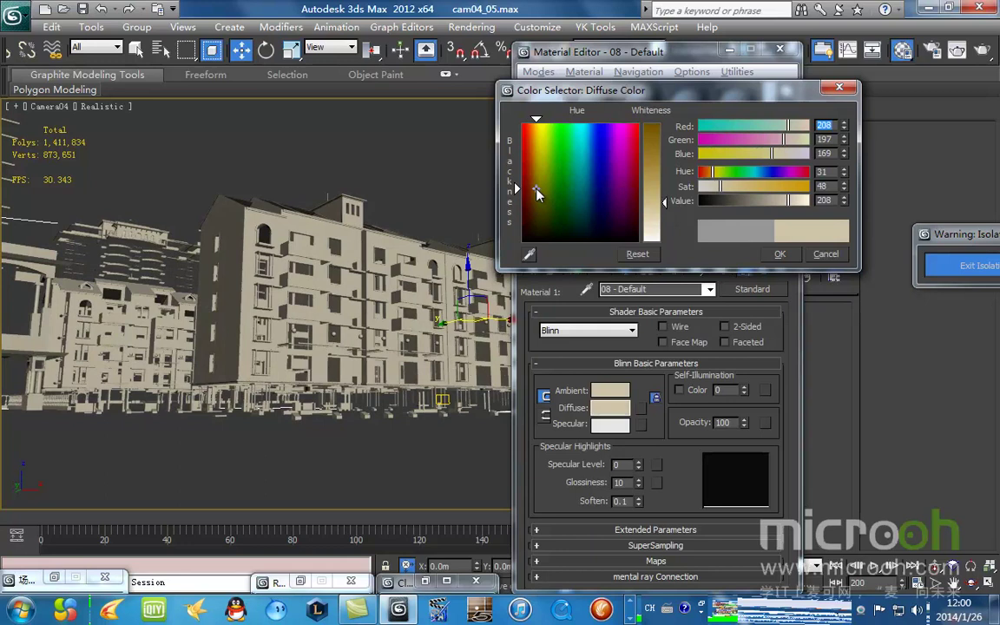
{"action": "left_click", "coordinate": [778, 253]}
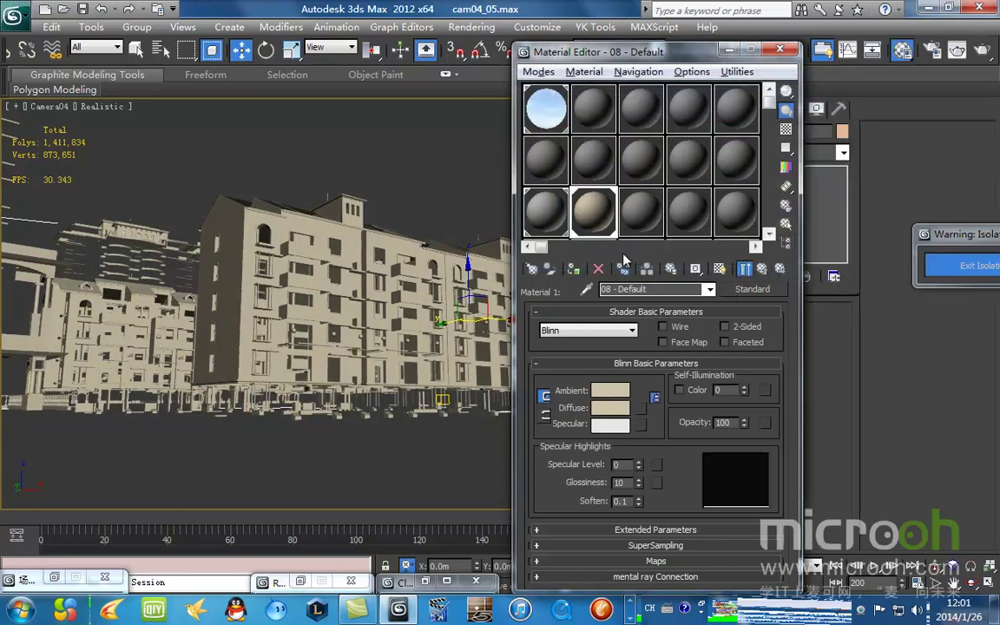
Show an enlarged material preview beside the editor and set Material 1's Specular Level to 18 and Glossiness to 17.
{"action": "double_click", "coordinate": [593, 211]}
{"action": "left_click_drag", "start_coordinate": [188, 305], "coordinate": [412, 252]}
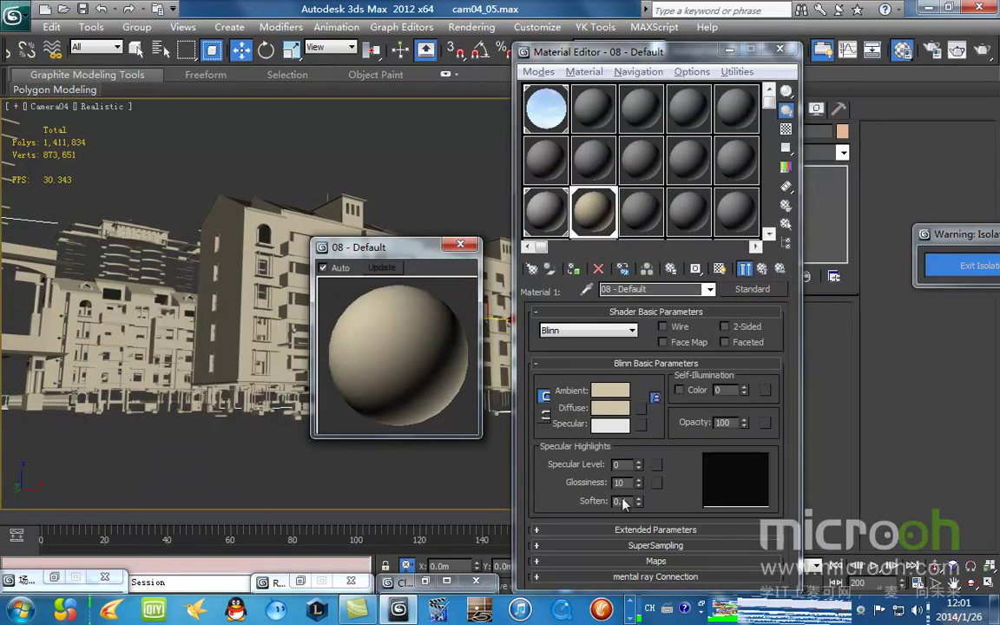
{"action": "mouse_move", "coordinate": [638, 468]}
{"action": "left_mouse_down"}
{"action": "mouse_move", "coordinate": [642, 452]}
{"action": "mouse_move", "coordinate": [639, 478]}
{"action": "left_mouse_up"}
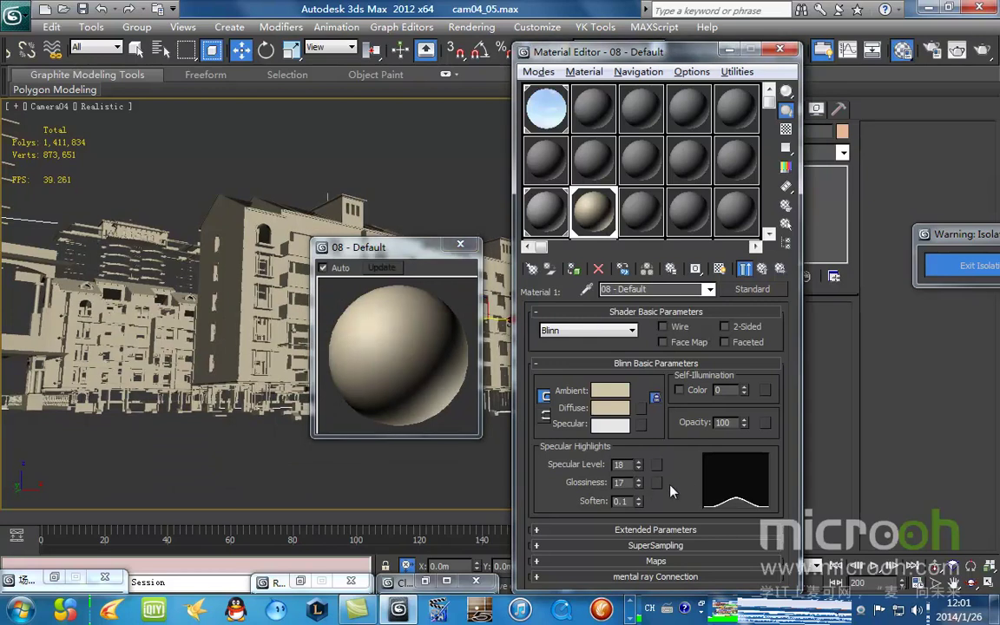
Enable the Bump channel in Material 1's maps.
{"action": "left_click", "coordinate": [657, 561]}
{"action": "left_click", "coordinate": [538, 464]}
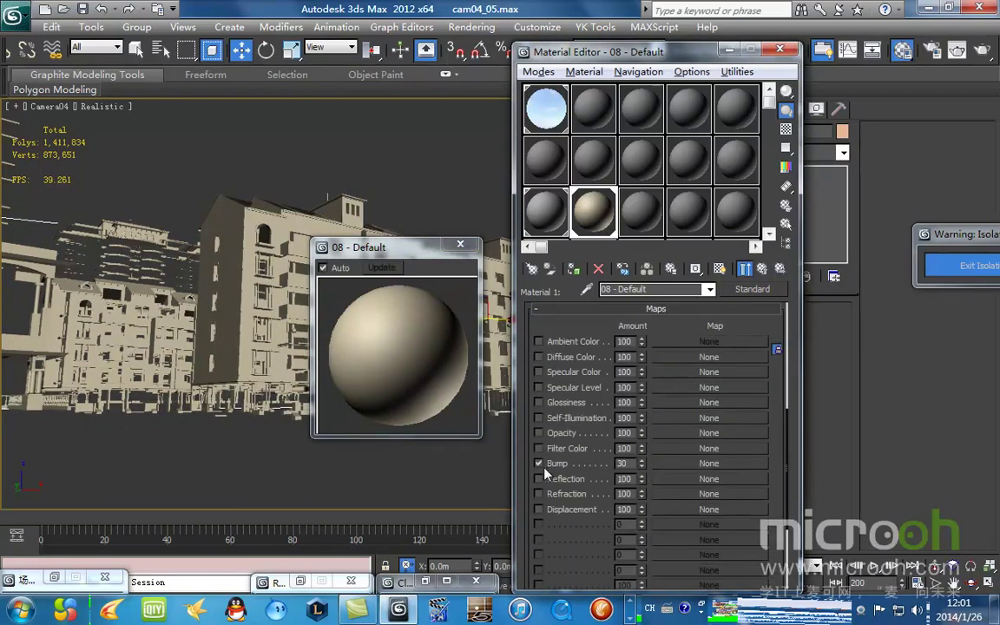